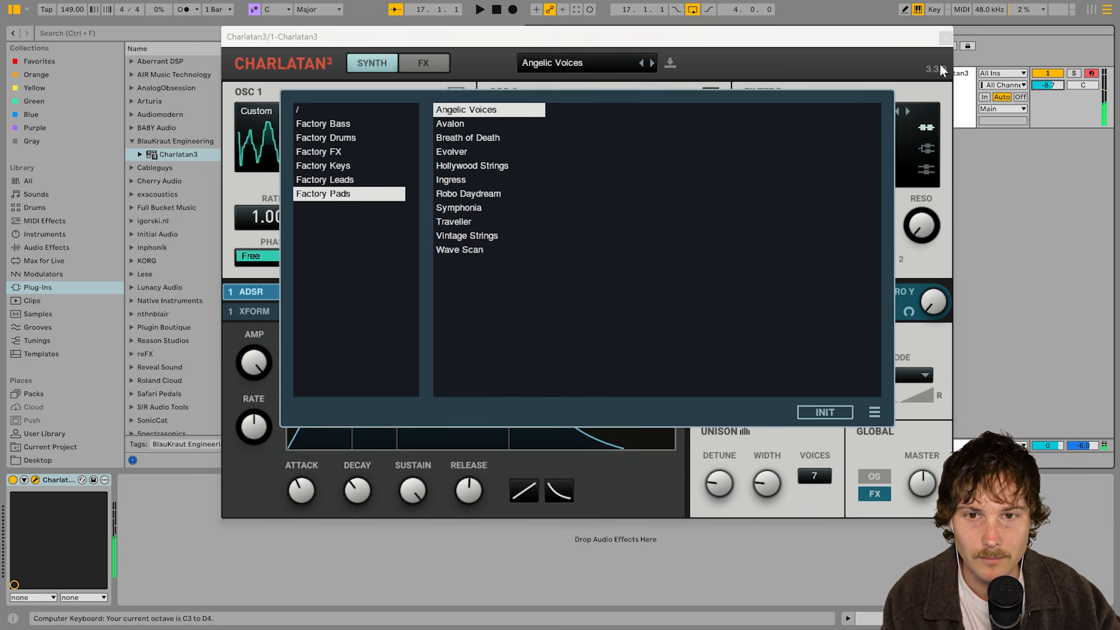
# Audition the Avalon and Breath of Death pad presets, load Evolver, and close the synth window.
pyautogui.click(494, 124)
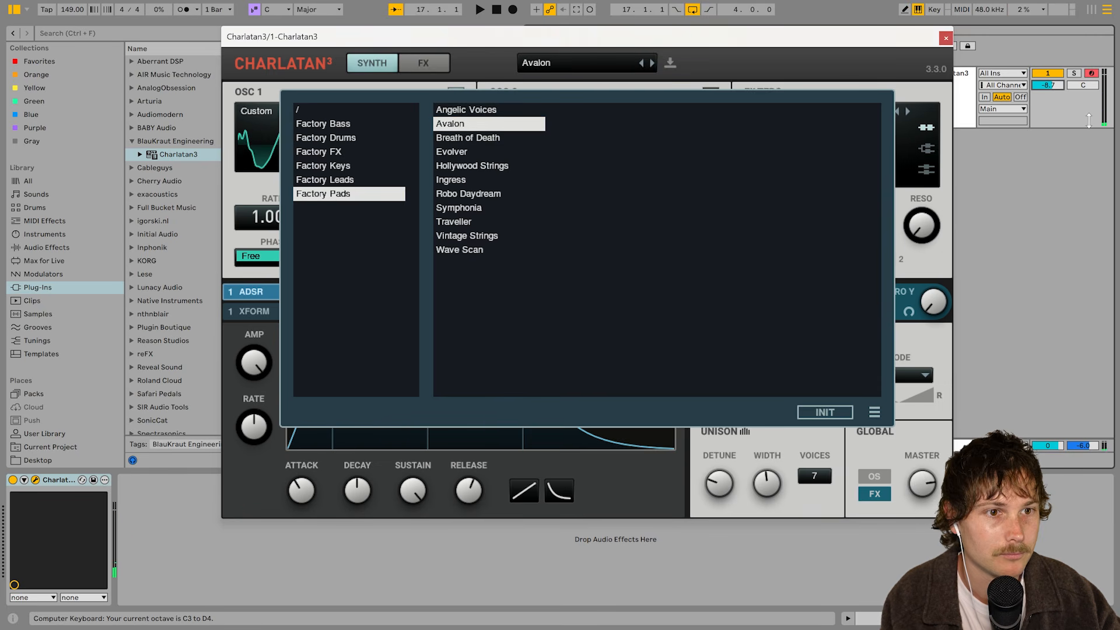
pyautogui.click(472, 139)
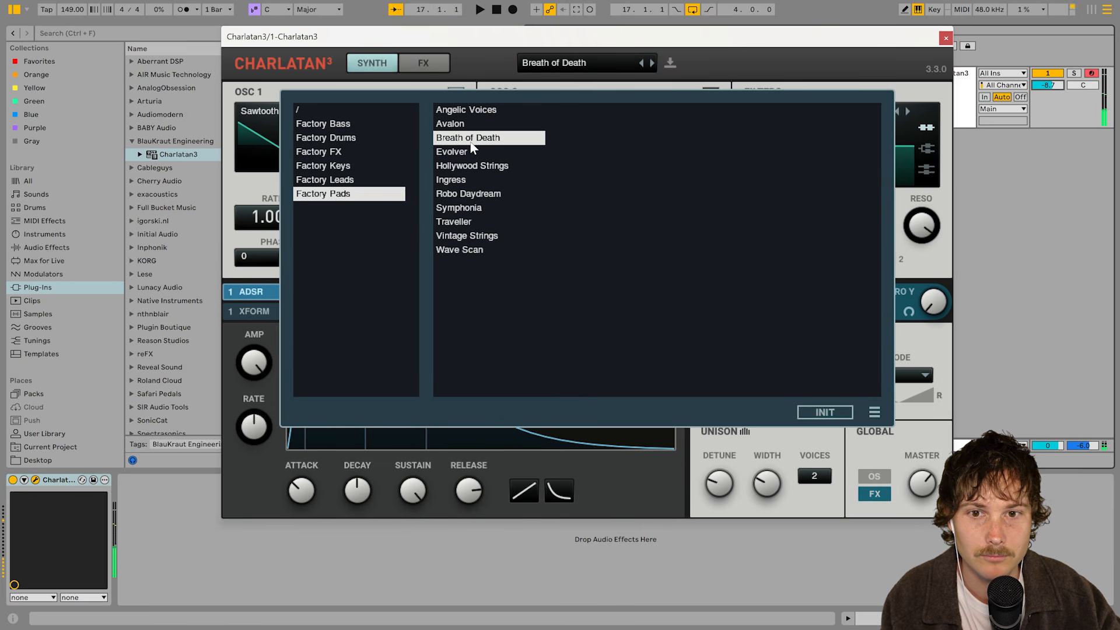
pyautogui.click(471, 153)
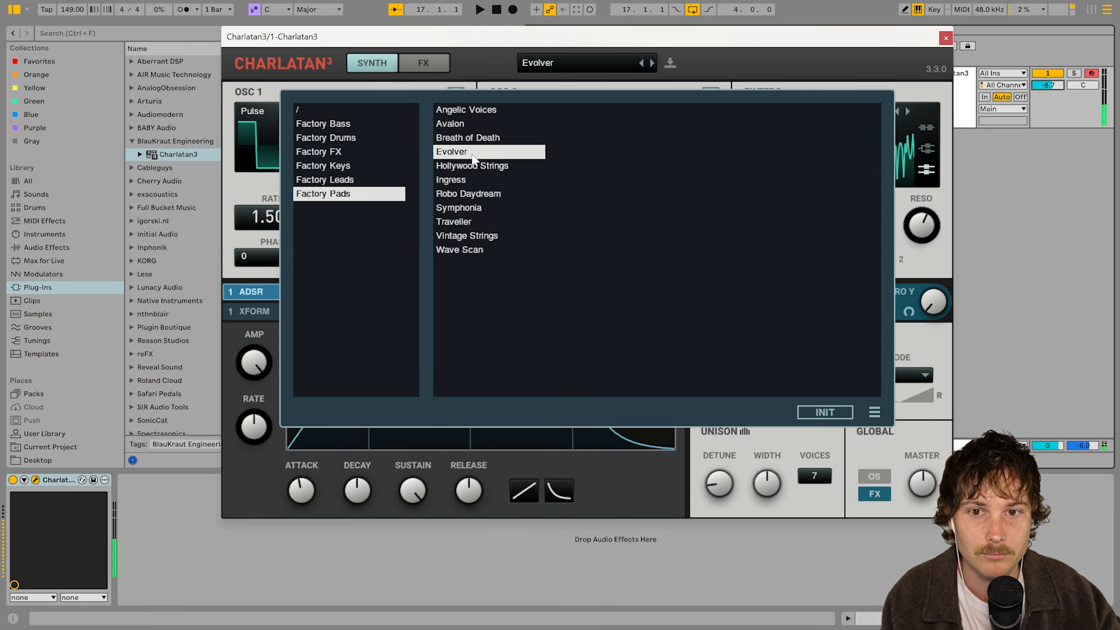
pyautogui.click(886, 65)
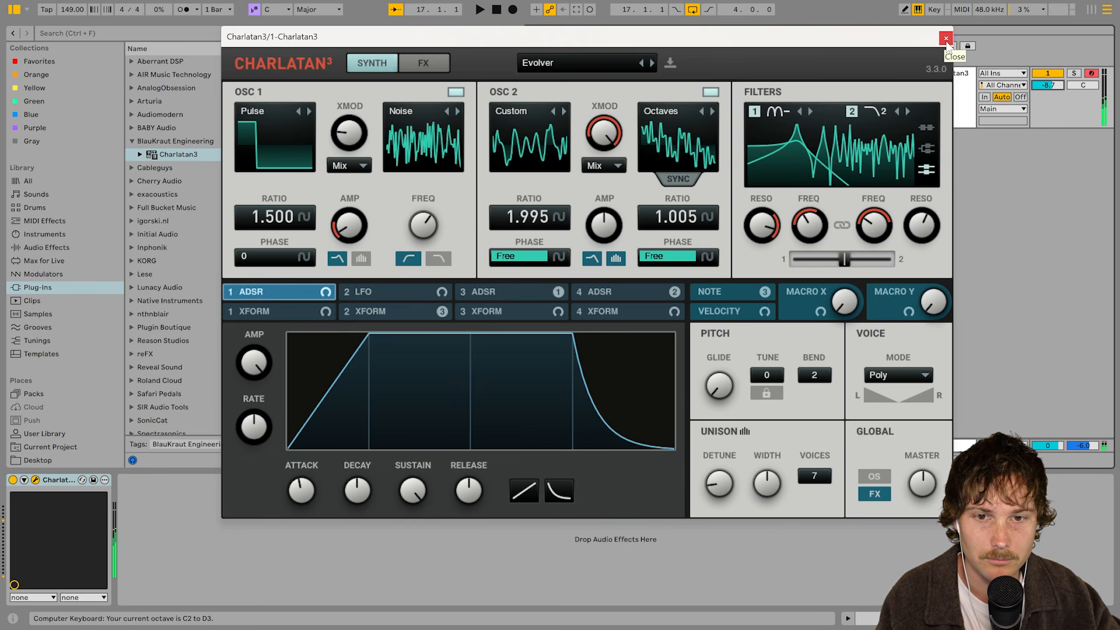
pyautogui.click(946, 38)
# Open the empty clip on the first track and enter half-bar notes C3, D3, E3 and B2 at the starts of its four bars.
pyautogui.click(748, 128)
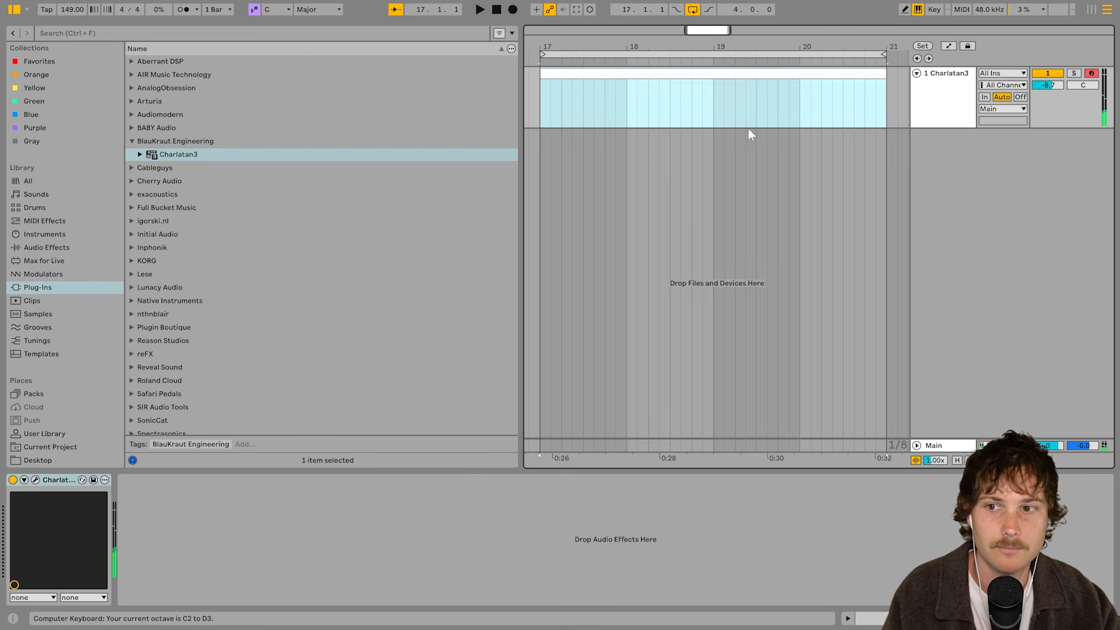
pyautogui.doubleClick(748, 128)
pyautogui.click(711, 272)
pyautogui.moveTo(711, 270); pyautogui.dragTo(915, 358)
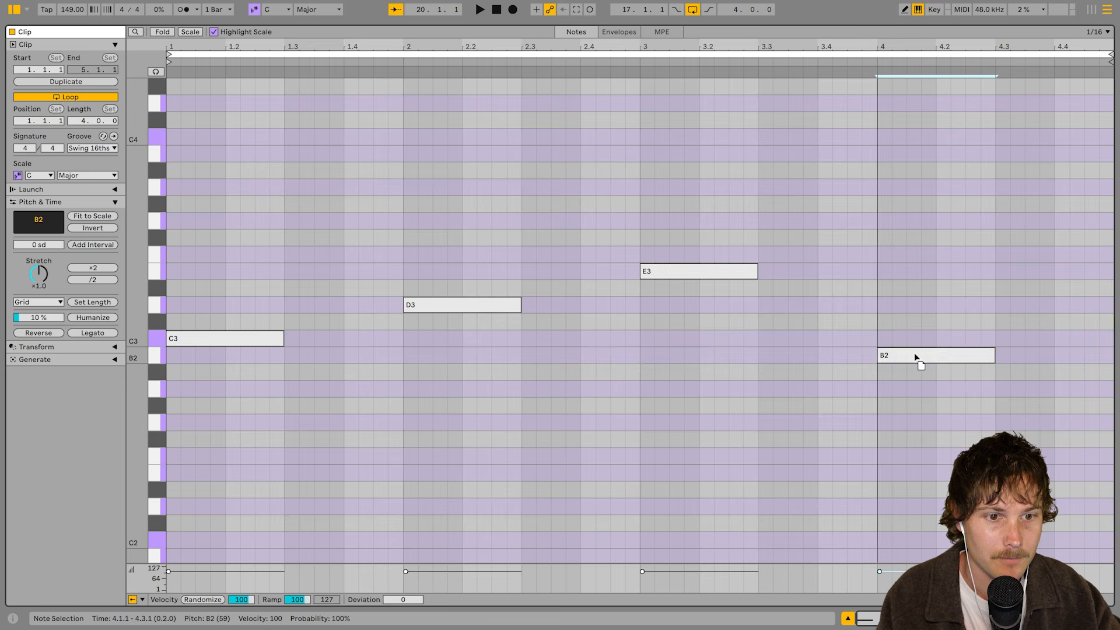
# Duplicate the G3 and B3 notes of bars 1 and 2 into bars 3 and 4.
pyautogui.scroll(3, 481, 358)
pyautogui.moveTo(163, 237); pyautogui.dragTo(440, 315)
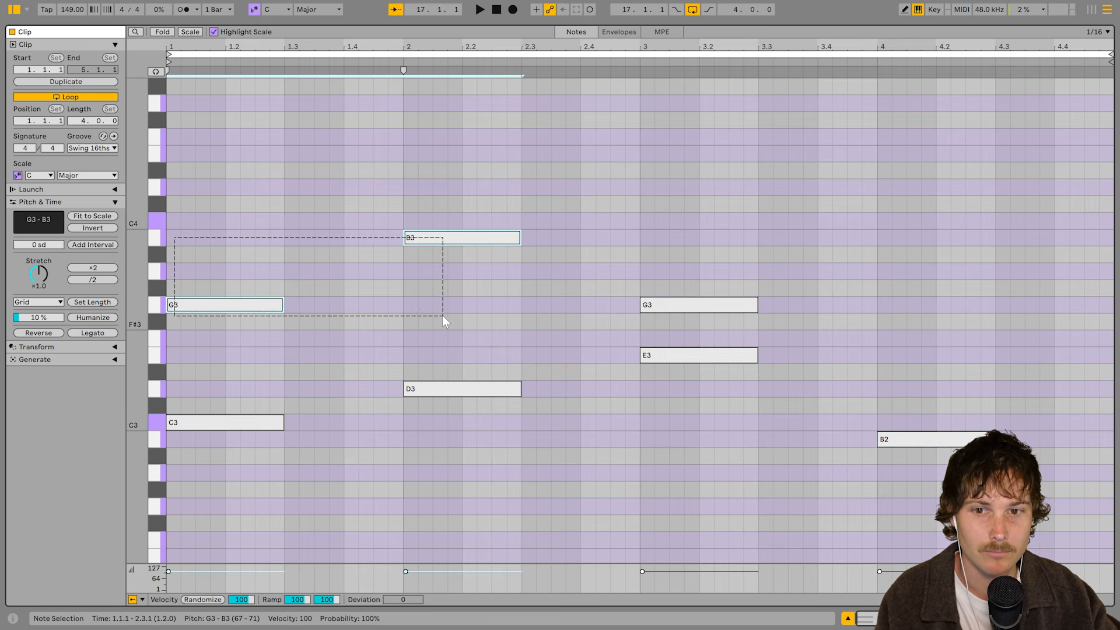
pyautogui.hotkey('ctrl', 'd')
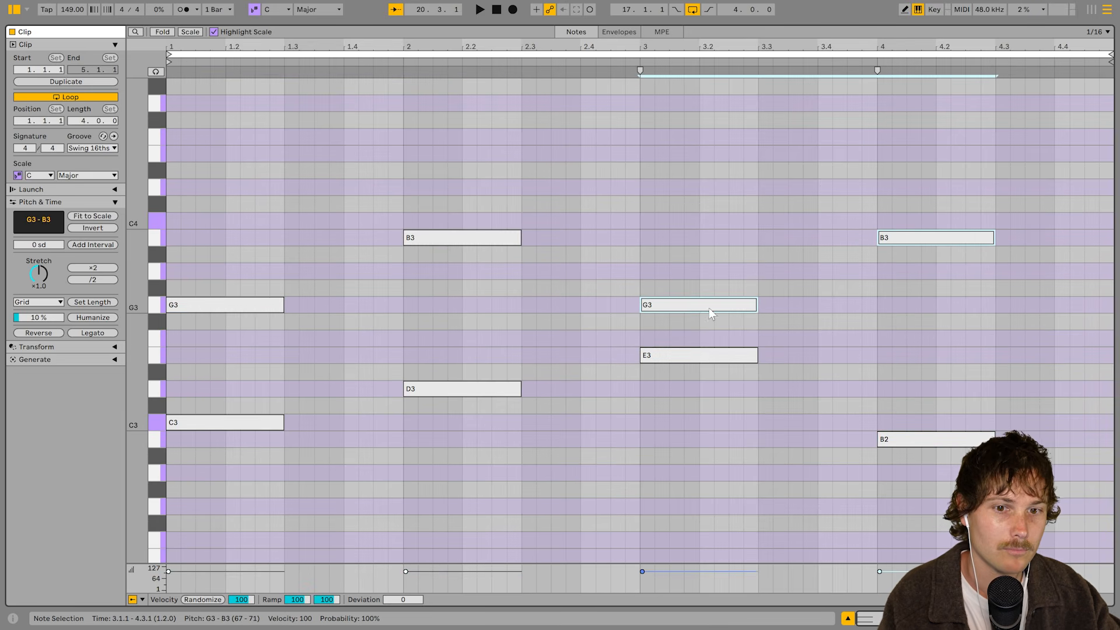
# Add a half-bar B3 note at the start of bar 3, above the G3.
pyautogui.click(778, 320)
pyautogui.doubleClick(647, 237)
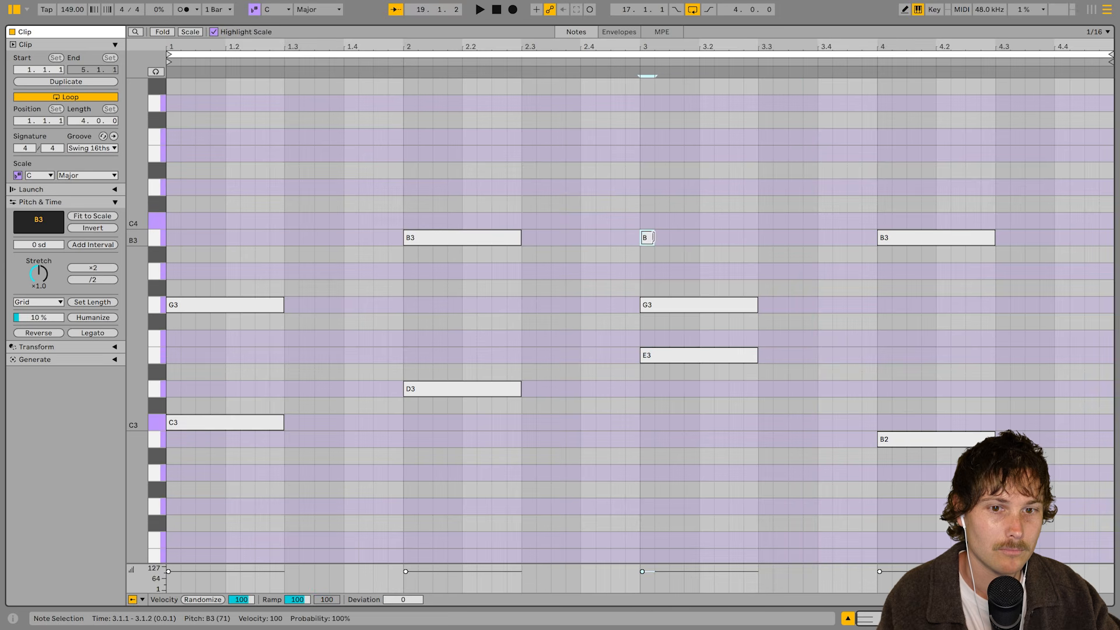
pyautogui.moveTo(653, 238); pyautogui.dragTo(756, 240)
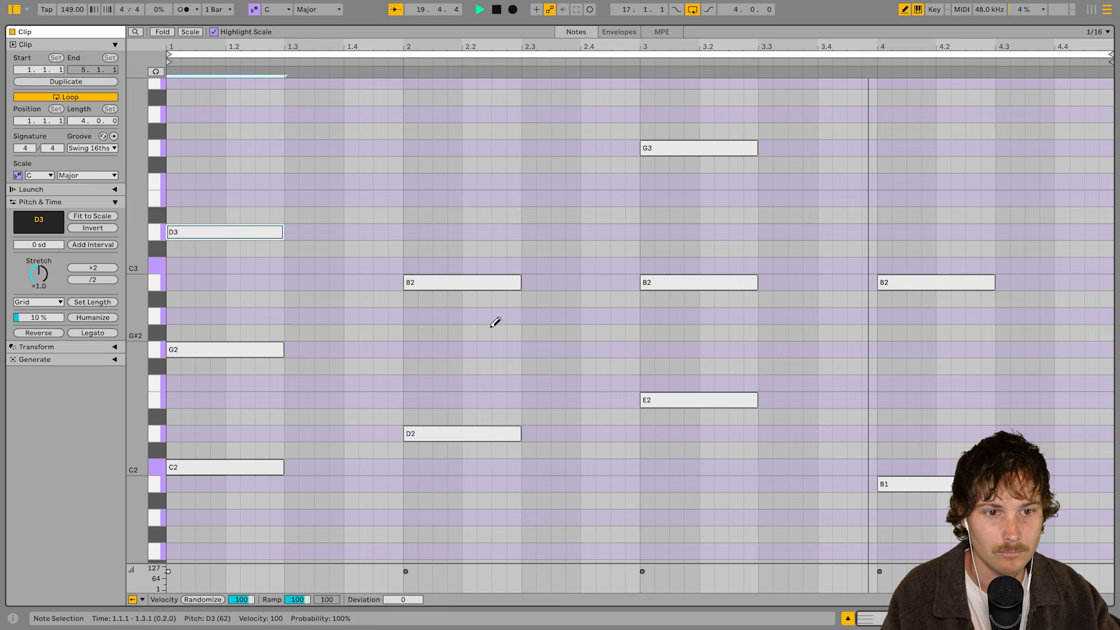
# Paste the copied D3 note at the start of bar 4 and return to the track's device view.
pyautogui.click(878, 342)
pyautogui.hotkey('ctrl', 'v')
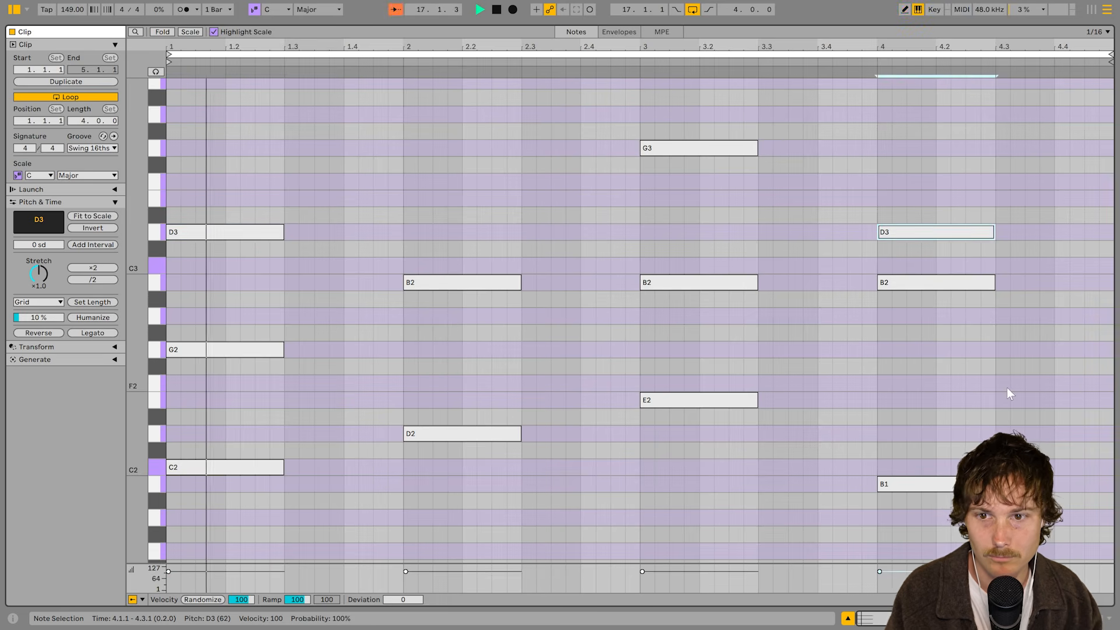
pyautogui.hotkey('shift', 'Tab')
pyautogui.moveTo(809, 316); pyautogui.dragTo(788, 249)
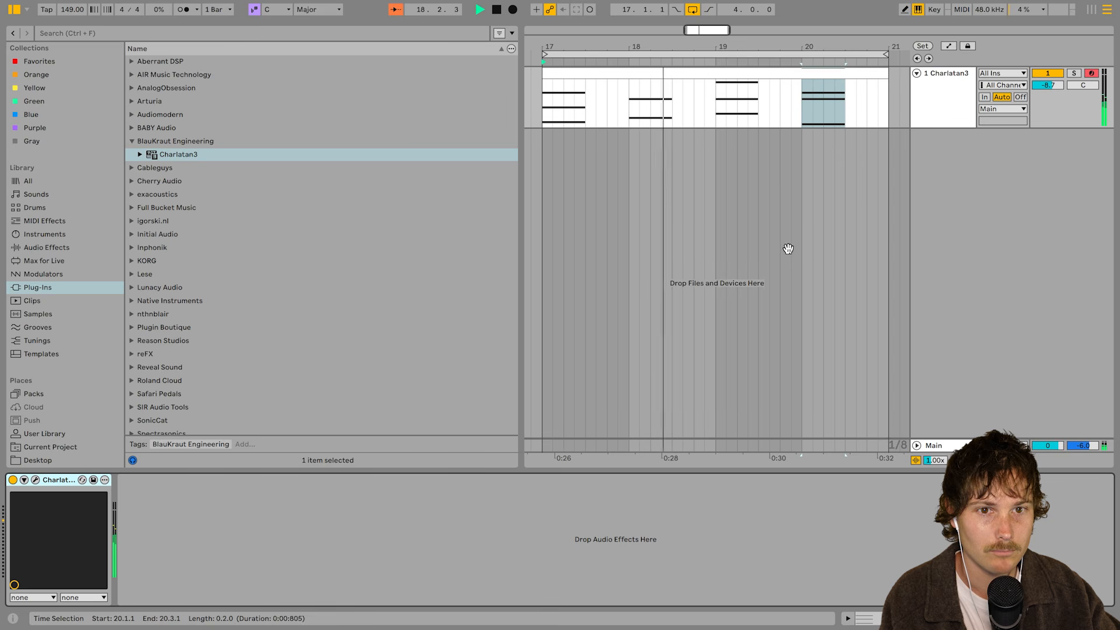
# Insert a new MIDI track below the first one and colour it light periwinkle blue.
pyautogui.click(926, 102)
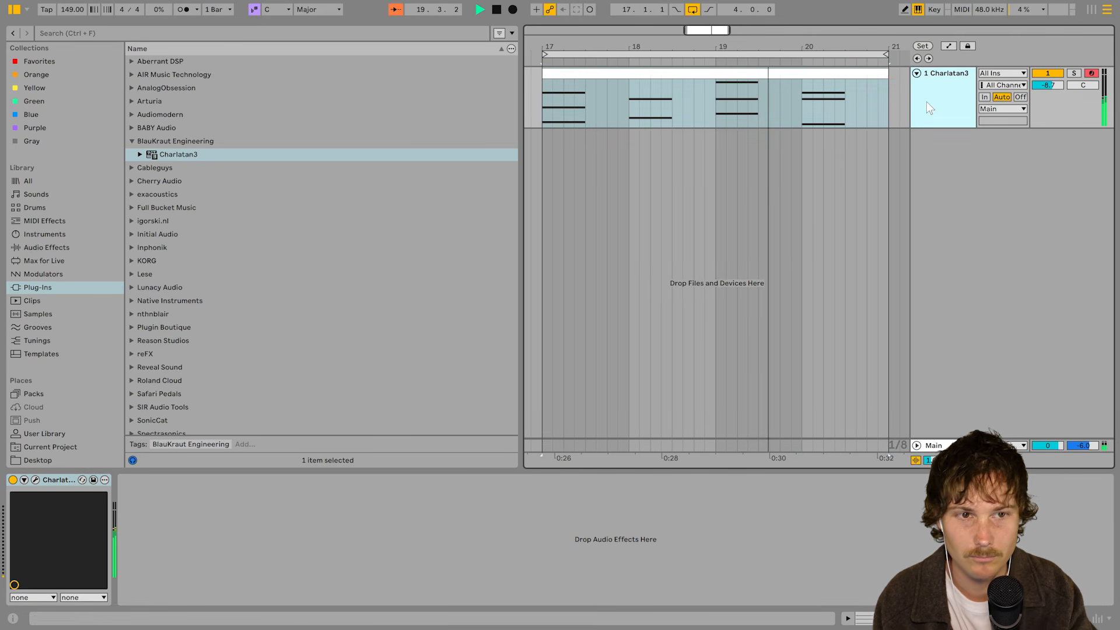
pyautogui.hotkey('ctrl', 'shift', 't')
pyautogui.rightClick(944, 152)
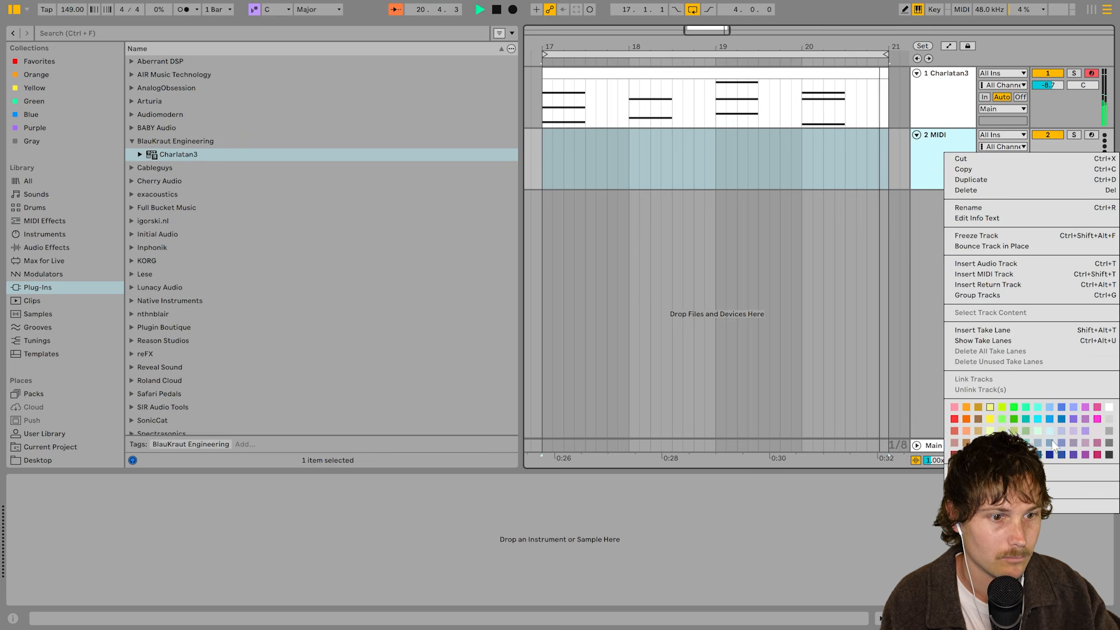
pyautogui.click(1055, 443)
# Create an empty MIDI clip from bar 17 to 21 on the second track and copy the first track's Charlatan3 synth onto it.
pyautogui.press('Up')
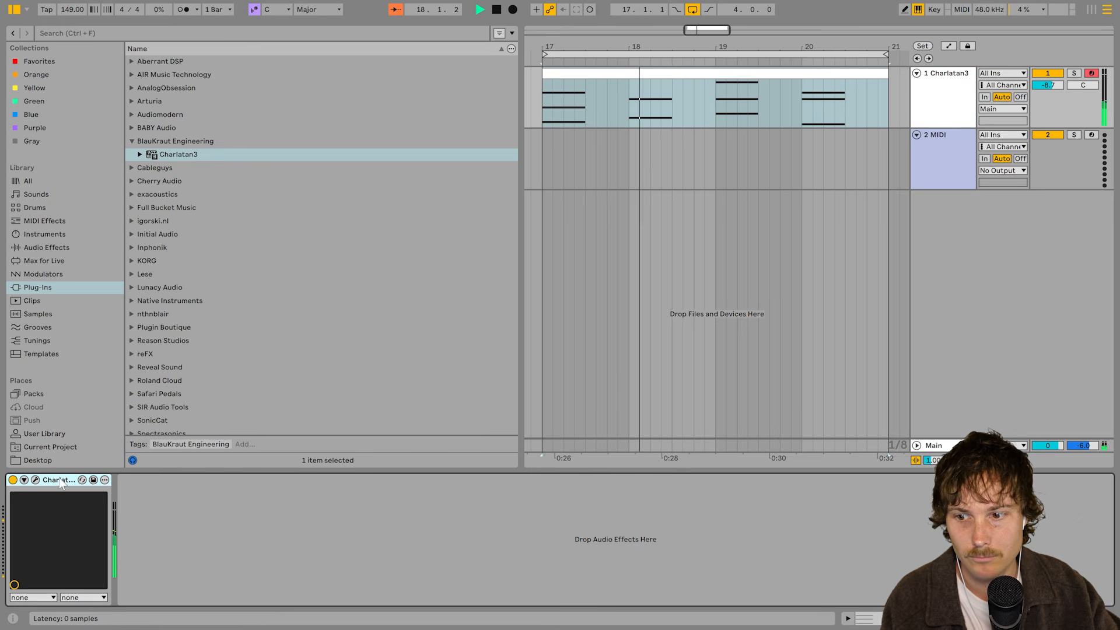
pyautogui.click(541, 162)
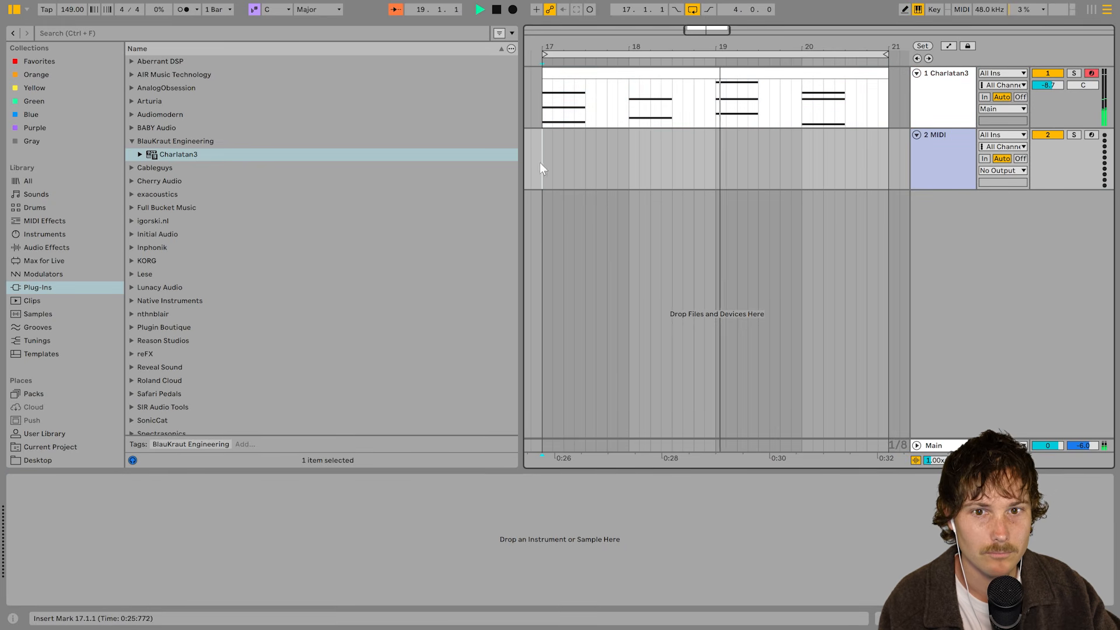
pyautogui.rightClick(897, 167)
pyautogui.click(912, 260)
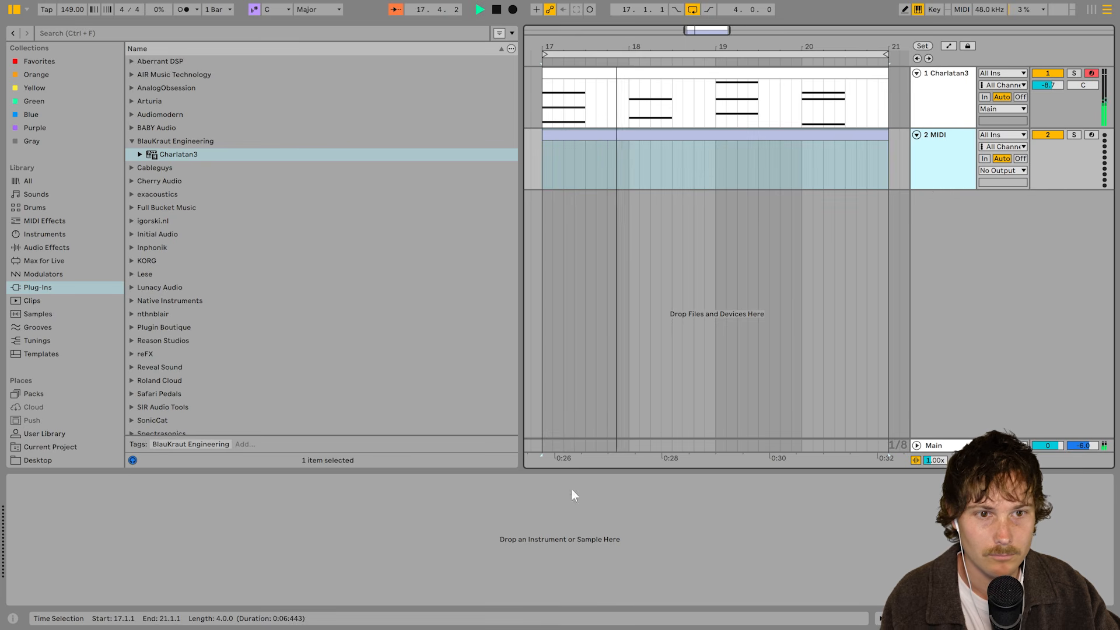
pyautogui.click(360, 549)
pyautogui.hotkey('ctrl', 'v')
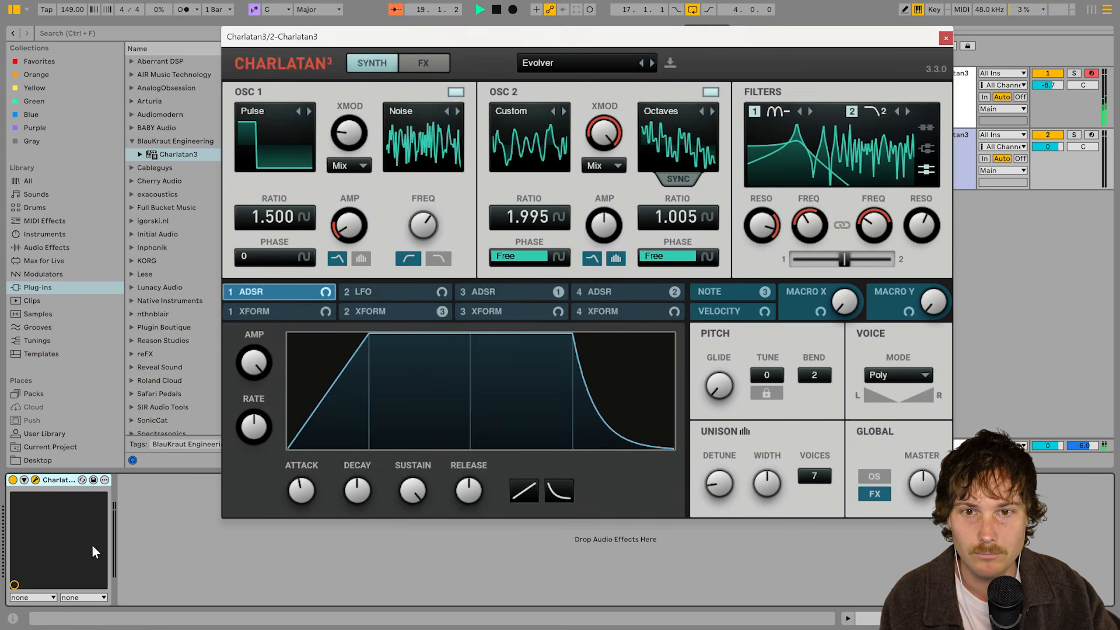
# Load the Vintage Strings preset from Factory Pads in the second track's synth.
pyautogui.click(557, 61)
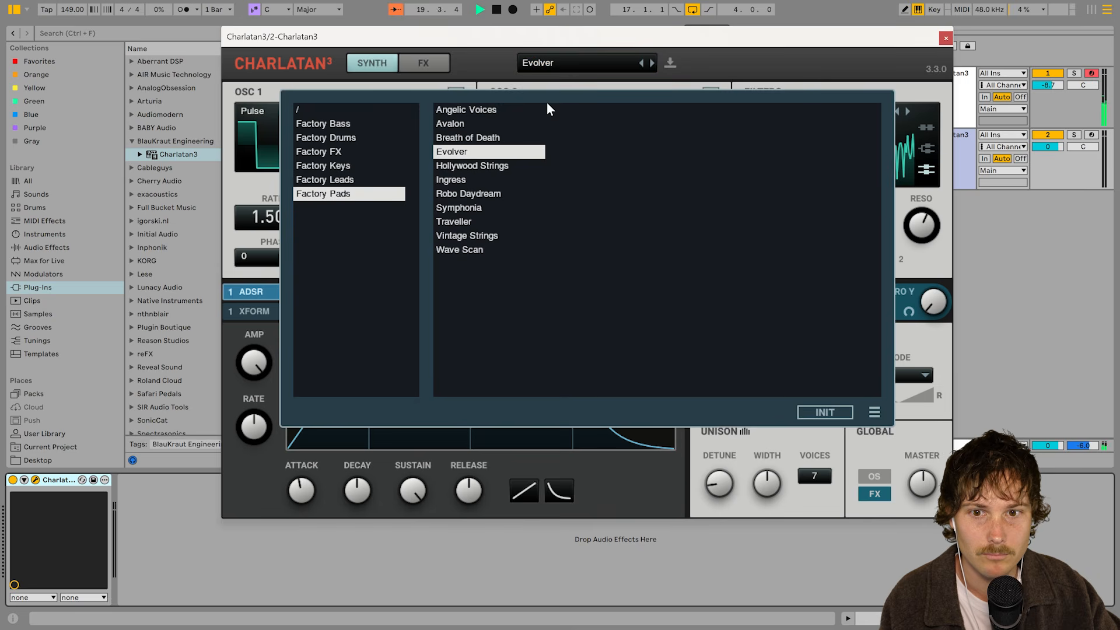
pyautogui.click(469, 236)
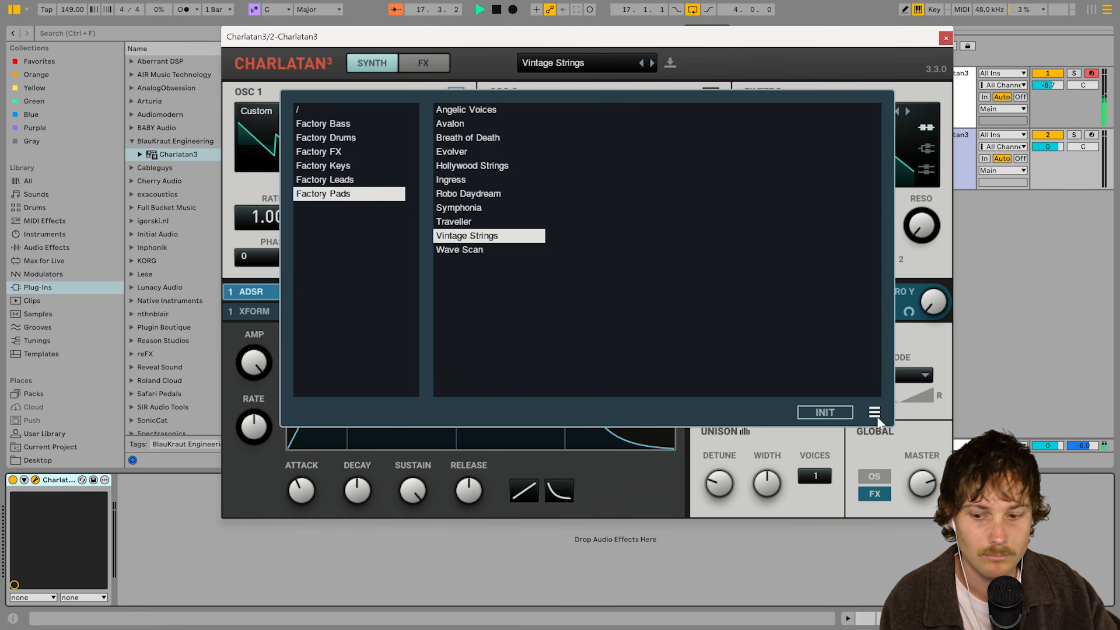
pyautogui.click(956, 392)
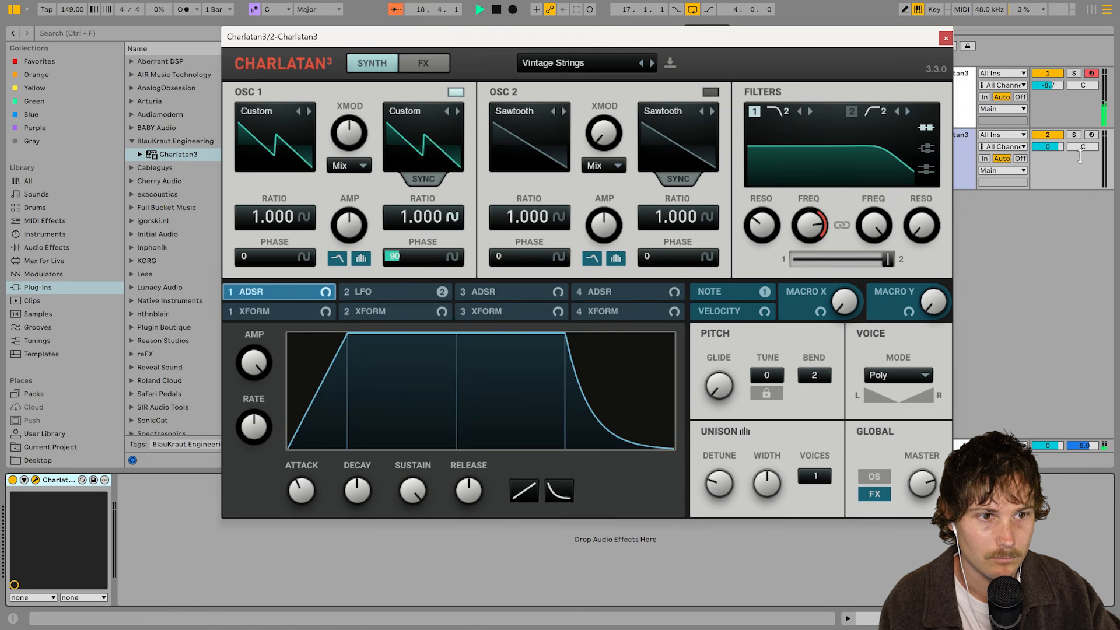
# Arm the second track for recording and lower its volume to -23.8 dB.
pyautogui.click(1091, 135)
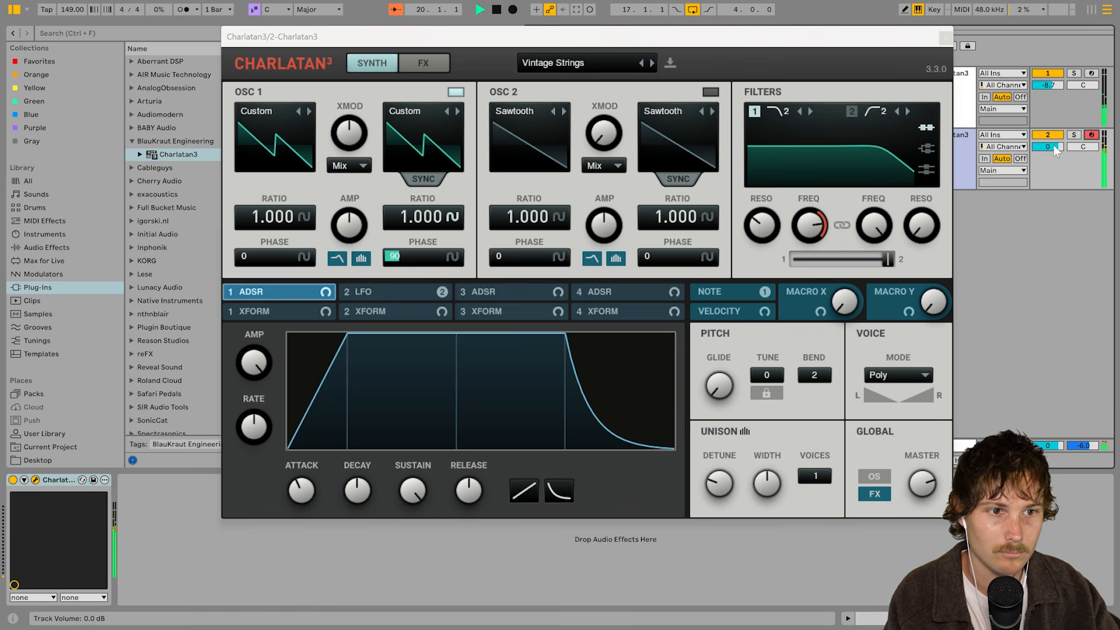
pyautogui.moveTo(1054, 144); pyautogui.dragTo(1049, 145)
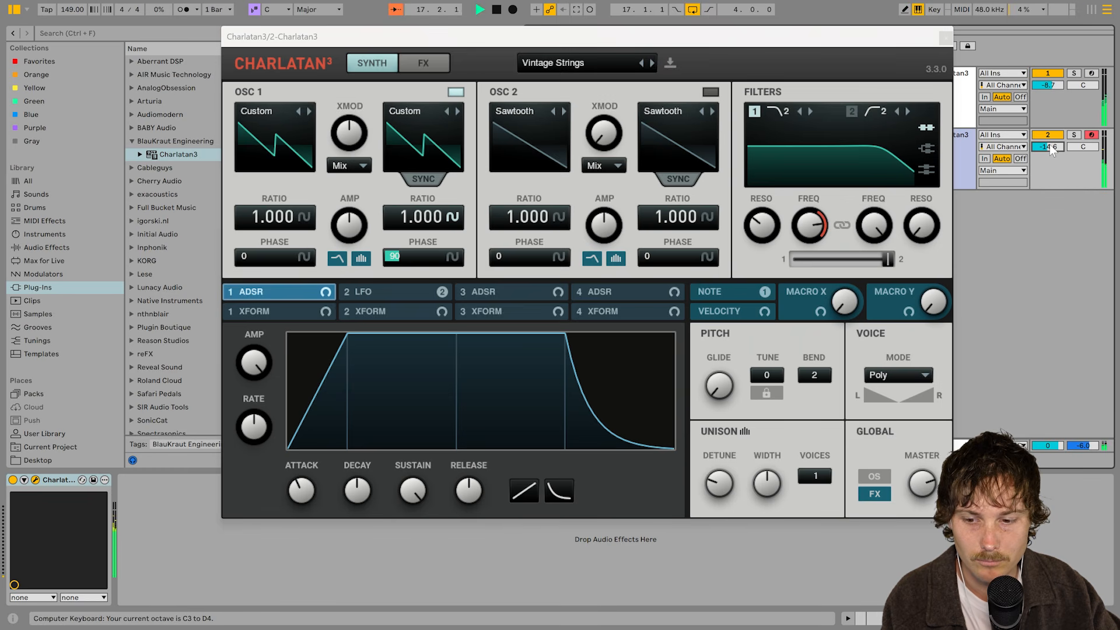
pyautogui.moveTo(1049, 144); pyautogui.dragTo(1049, 146)
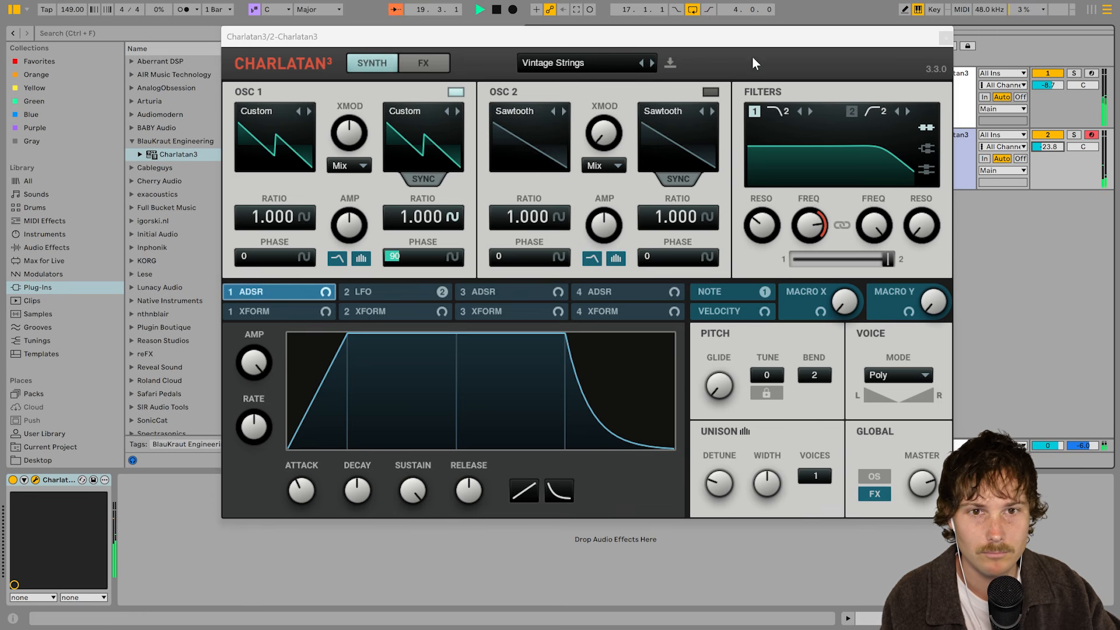
# Switch the second track's synth to the Hollywood Strings preset and close its window.
pyautogui.click(652, 62)
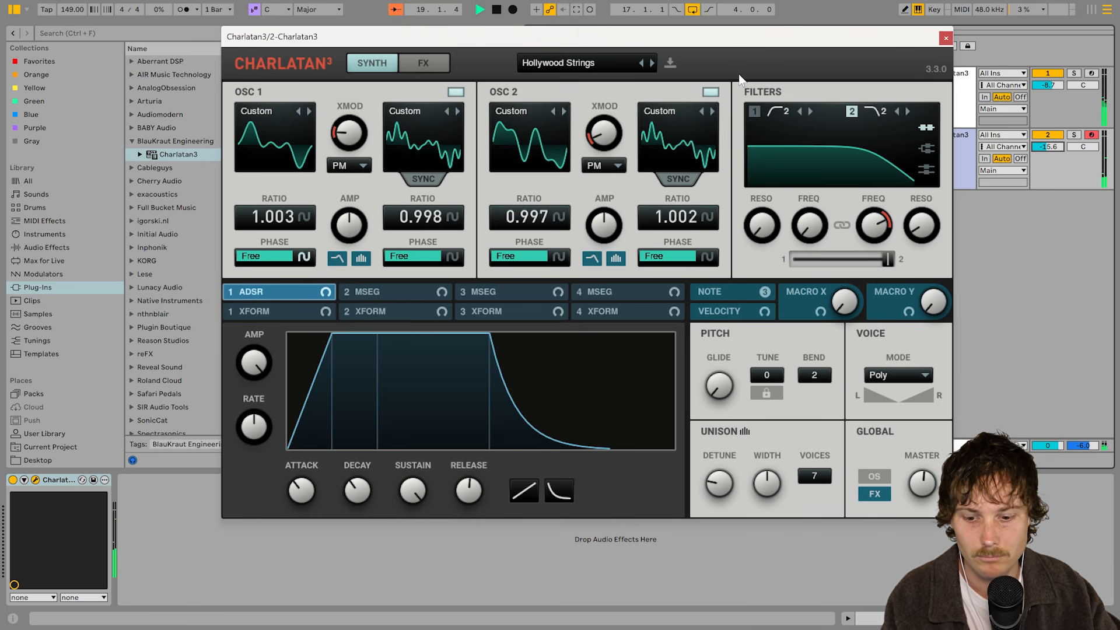
pyautogui.click(945, 38)
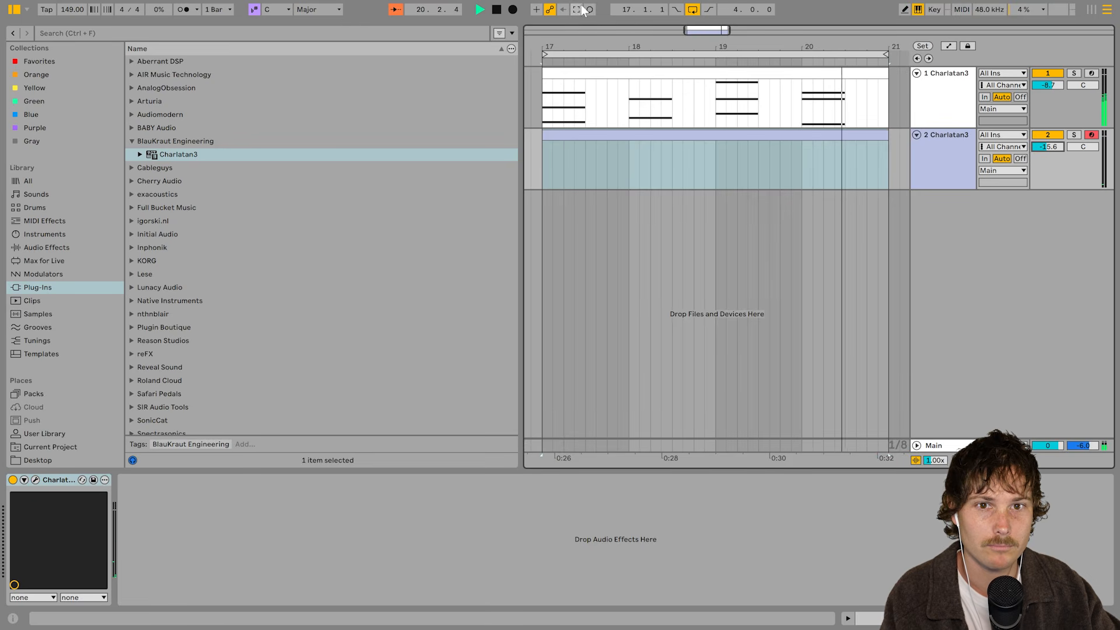
# Consolidate the recorded melody and the remaining empty clip on the second track into one clip from bar 17 to 21.
pyautogui.scroll(-3, 658, 51)
pyautogui.click(644, 134)
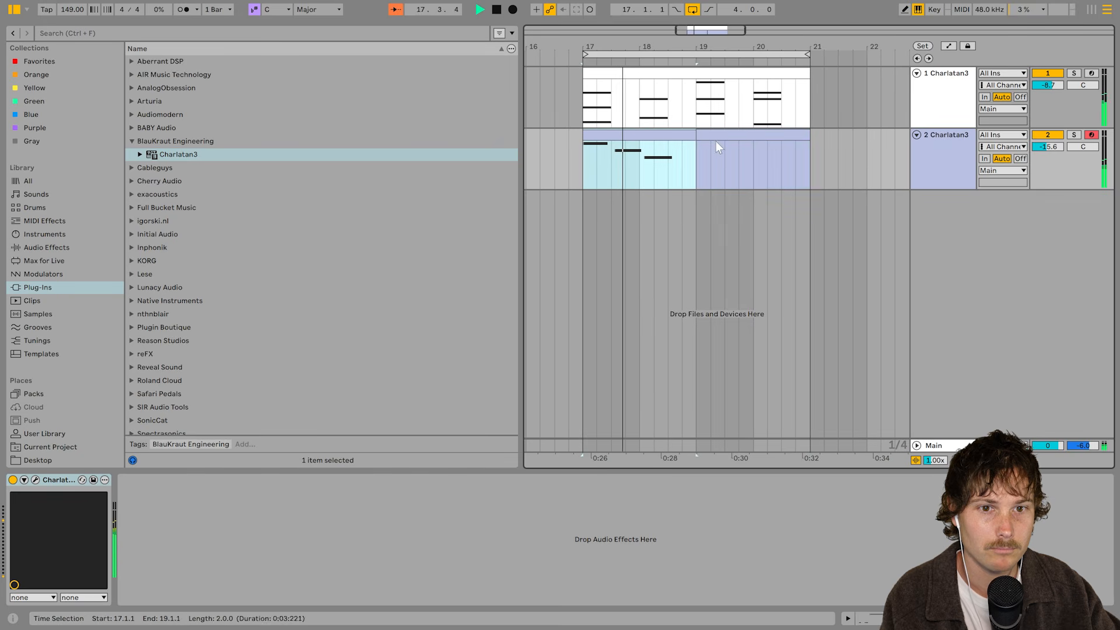
pyautogui.keyDown('shift'); pyautogui.click(722, 134); pyautogui.keyUp('shift')
pyautogui.hotkey('ctrl', 'j')
# Open the consolidated melody clip and move the B3, A3 and G3 notes earlier onto grid positions 1, 1.3 and 2.
pyautogui.doubleClick(721, 135)
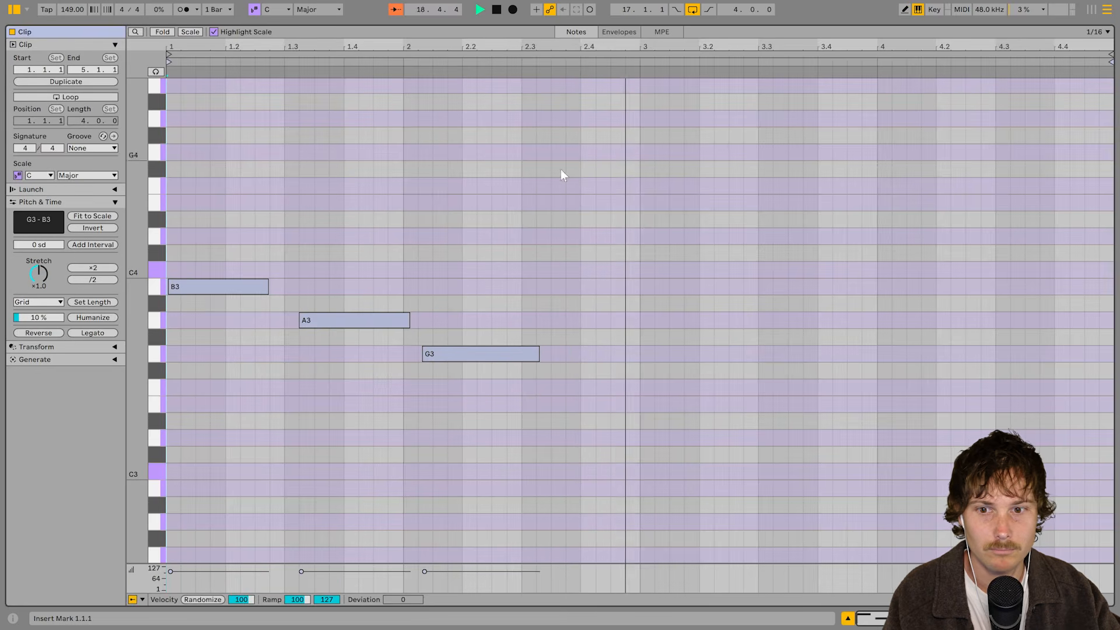
pyautogui.moveTo(206, 230); pyautogui.dragTo(272, 341)
pyautogui.press('Left')
pyautogui.moveTo(340, 250); pyautogui.dragTo(345, 397)
pyautogui.press('Left')
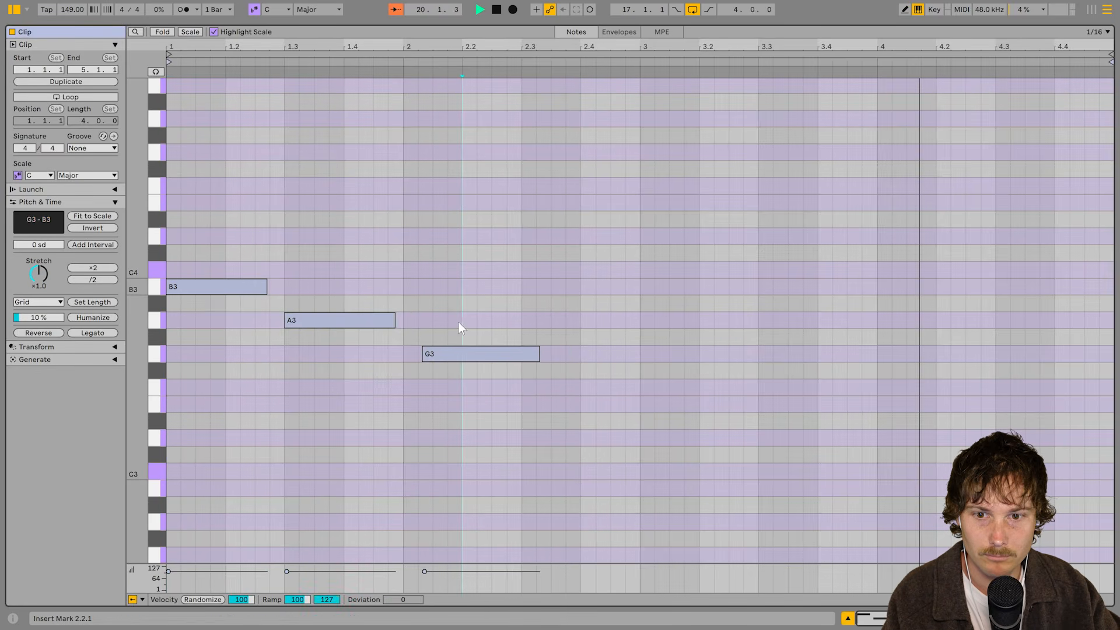
pyautogui.moveTo(459, 322); pyautogui.dragTo(545, 415)
pyautogui.press('Left')
pyautogui.press('Left')
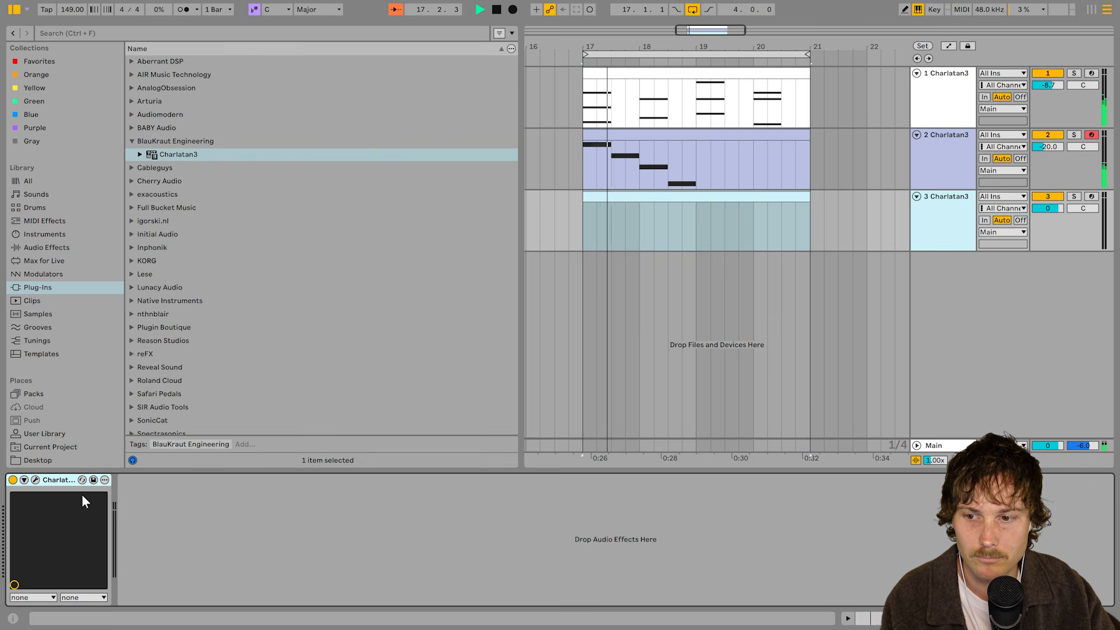
# In the third track's synth, audition Bell Piano from Factory Keys, load Glockenspiel instead, and close the window.
pyautogui.click(35, 479)
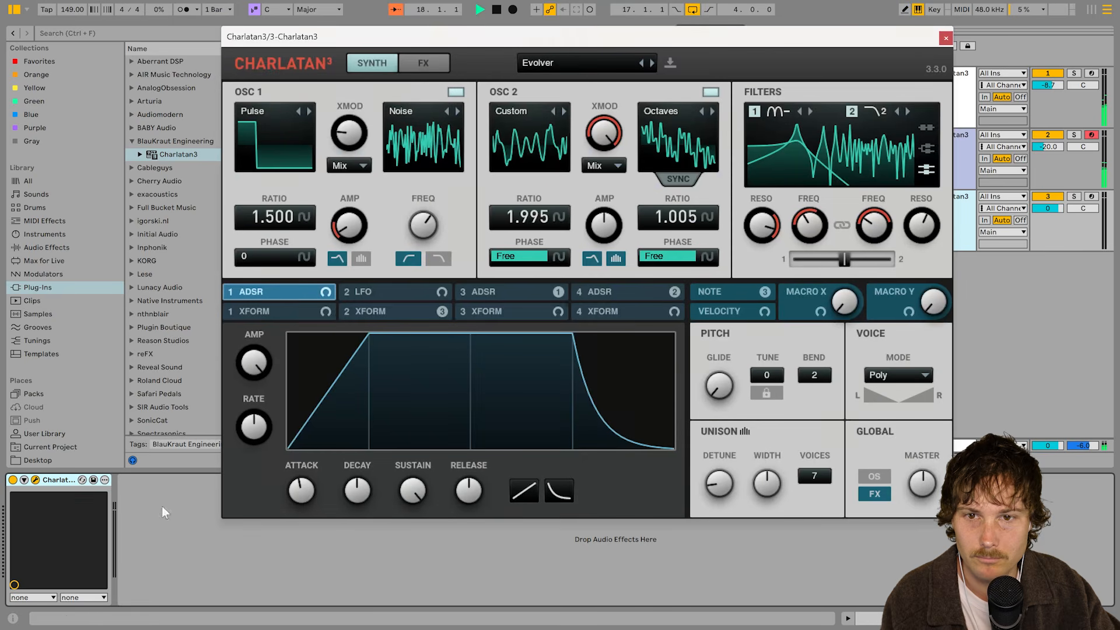
pyautogui.click(593, 60)
pyautogui.click(344, 166)
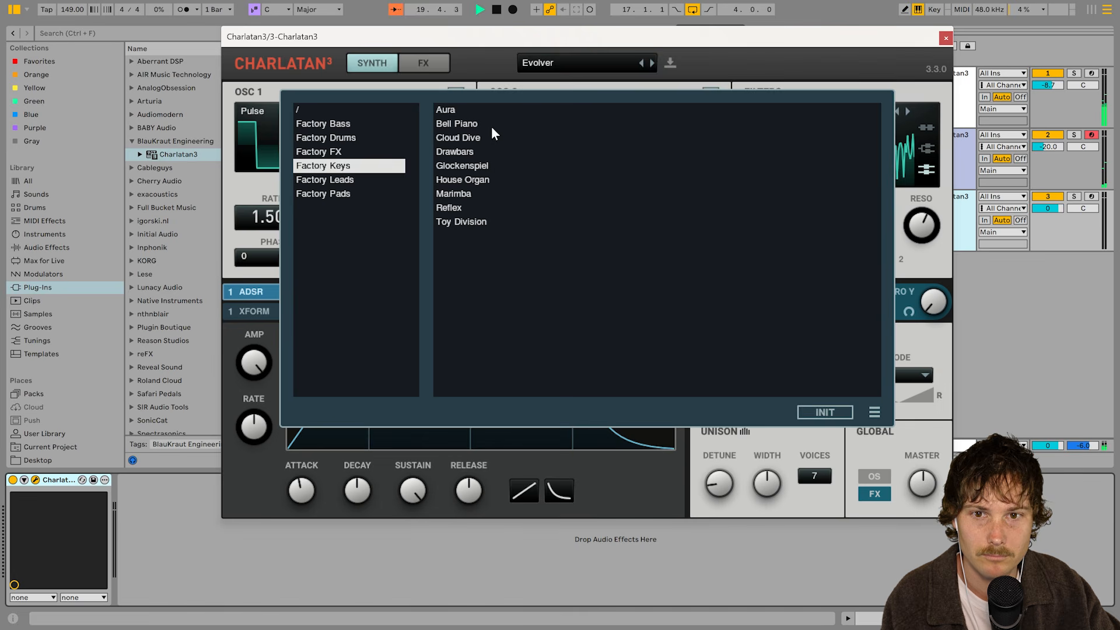
pyautogui.click(491, 125)
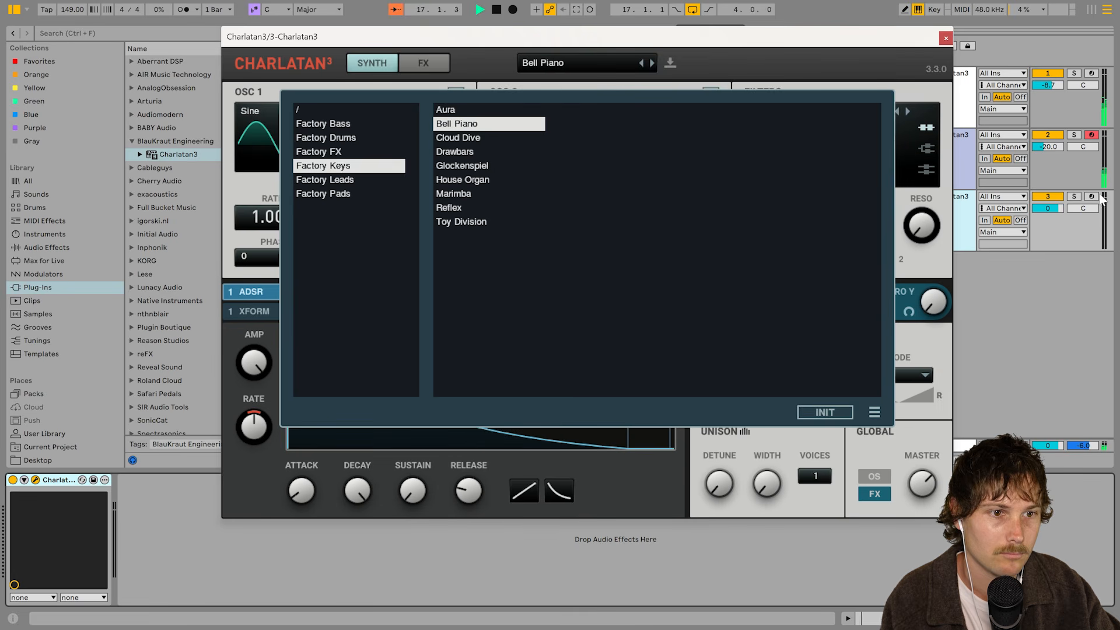
pyautogui.click(467, 166)
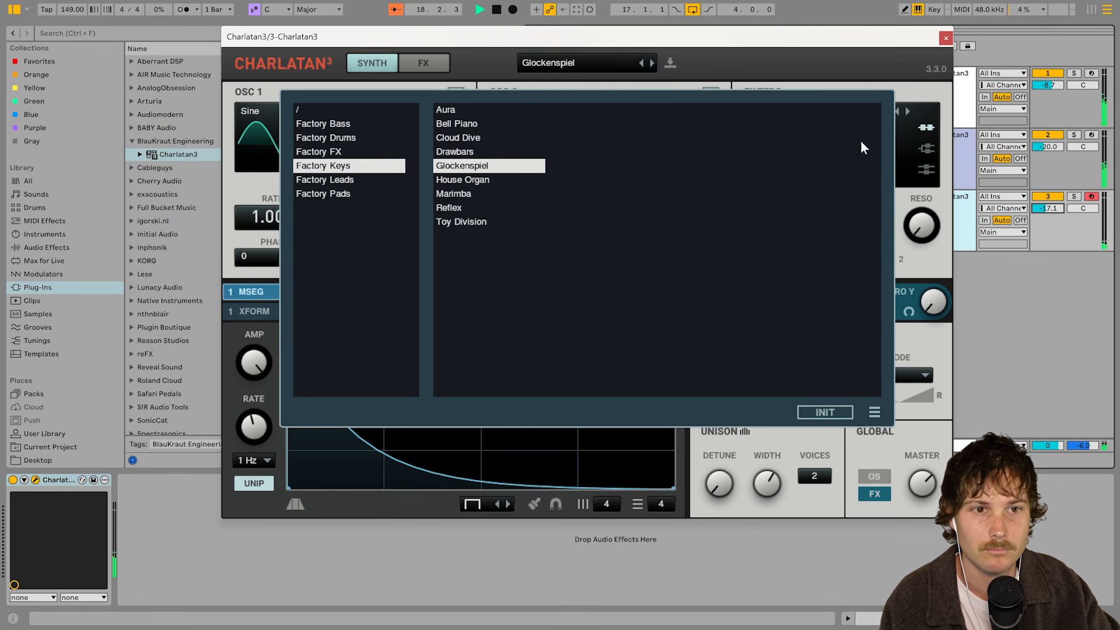
pyautogui.click(946, 38)
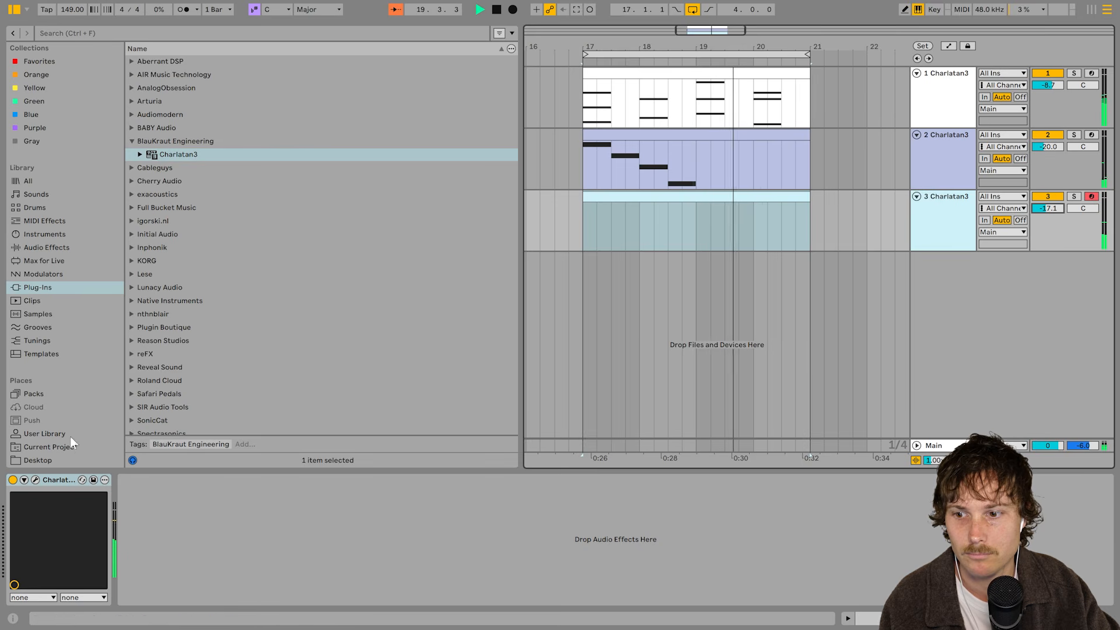
# Review the Glockenspiel settings in the third track's synth and close its window.
pyautogui.click(36, 479)
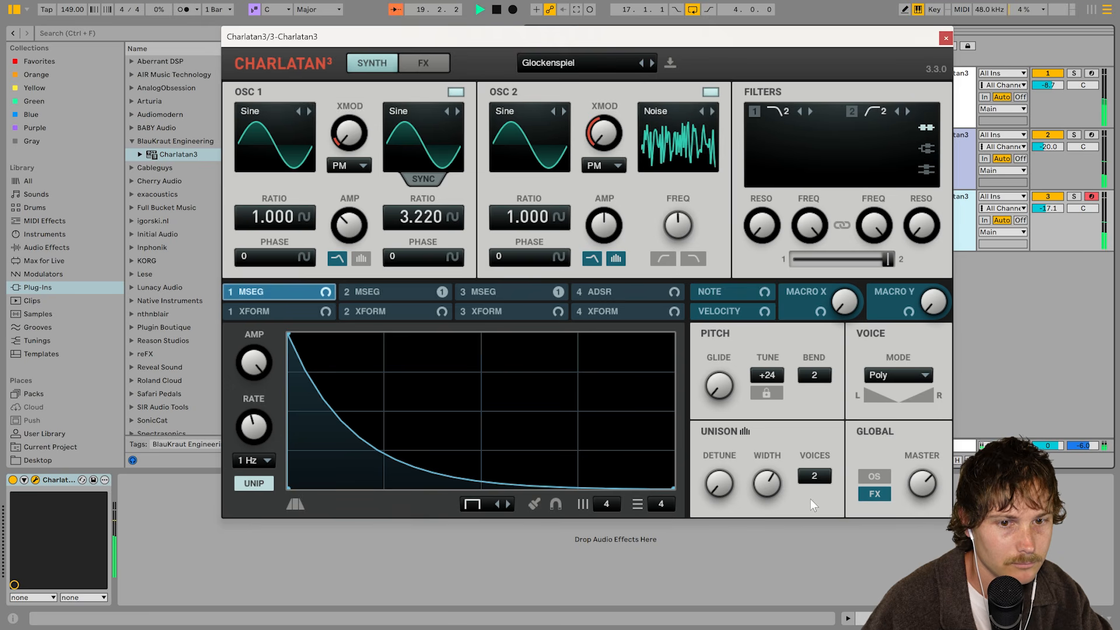
pyautogui.click(947, 38)
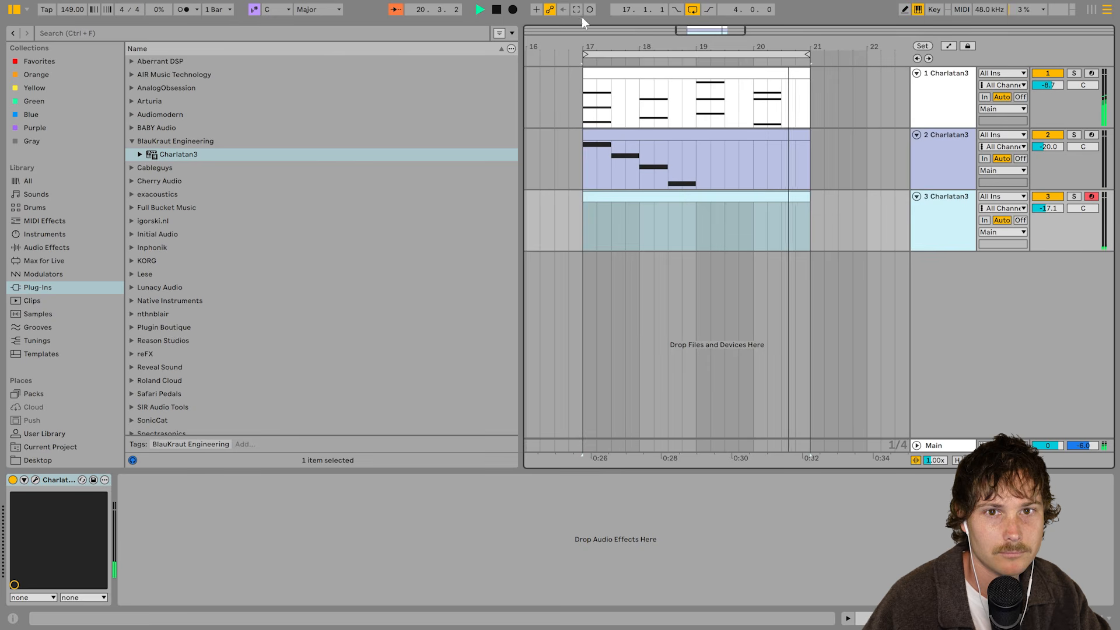
# Consolidate the third track's recorded part into one clip from bar 17 to 21, open its notes, and stop playback.
pyautogui.click(695, 240)
pyautogui.keyDown('shift'); pyautogui.click(790, 197); pyautogui.keyUp('shift')
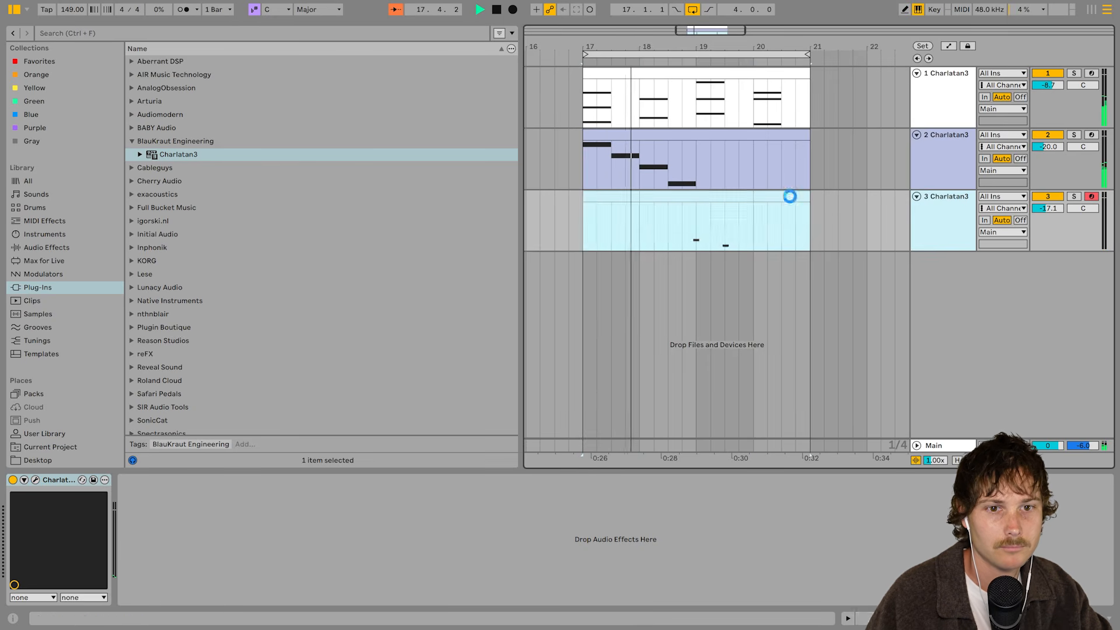
pyautogui.hotkey('ctrl', 'j')
pyautogui.hotkey('shift', 'Tab')
pyautogui.press('space')
# Redraw the E3 and D3 notes as eighth notes exactly on grid positions 3 and 3.3 and return to the device view.
pyautogui.moveTo(640, 252); pyautogui.dragTo(649, 283)
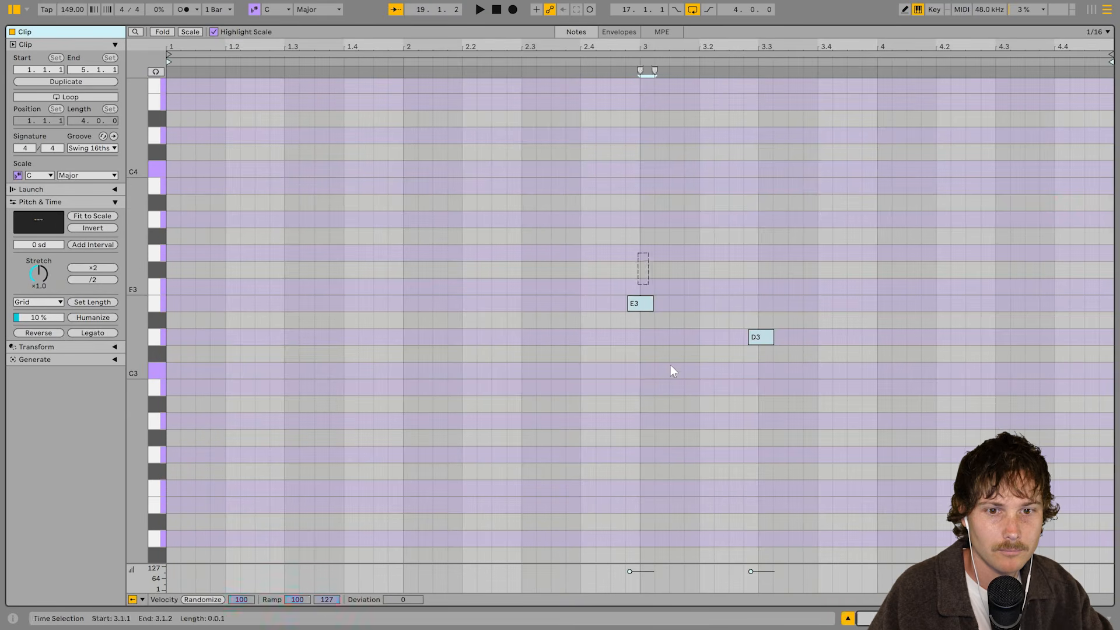
pyautogui.hotkey('ctrl', '2')
pyautogui.press('b')
pyautogui.doubleClick(650, 304)
pyautogui.click(745, 338)
pyautogui.click(745, 338)
pyautogui.click(774, 338)
pyautogui.hotkey('shift', 'Tab')
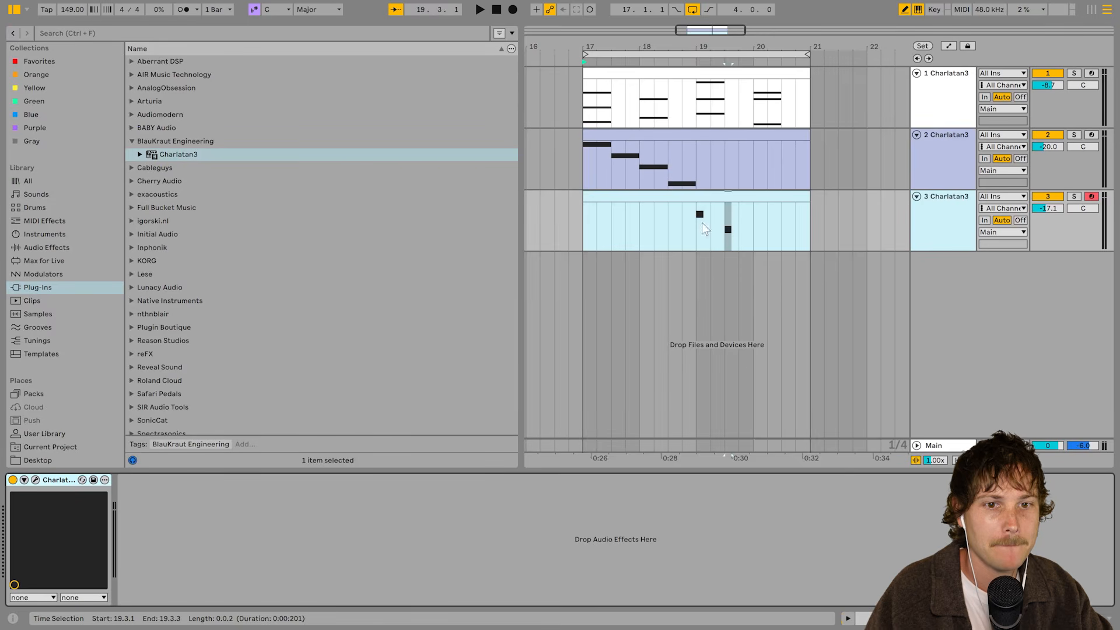
# Enable the delay in the third track's synth effects, using Dual 4:3 mode and a 1/8 time.
pyautogui.click(711, 196)
pyautogui.click(35, 480)
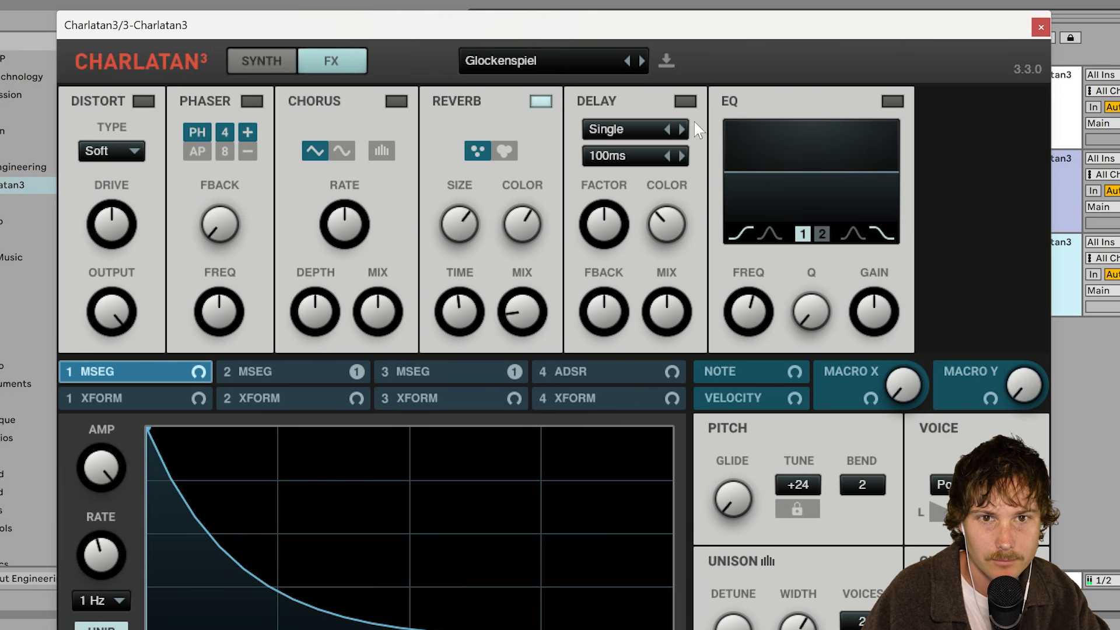
pyautogui.click(636, 129)
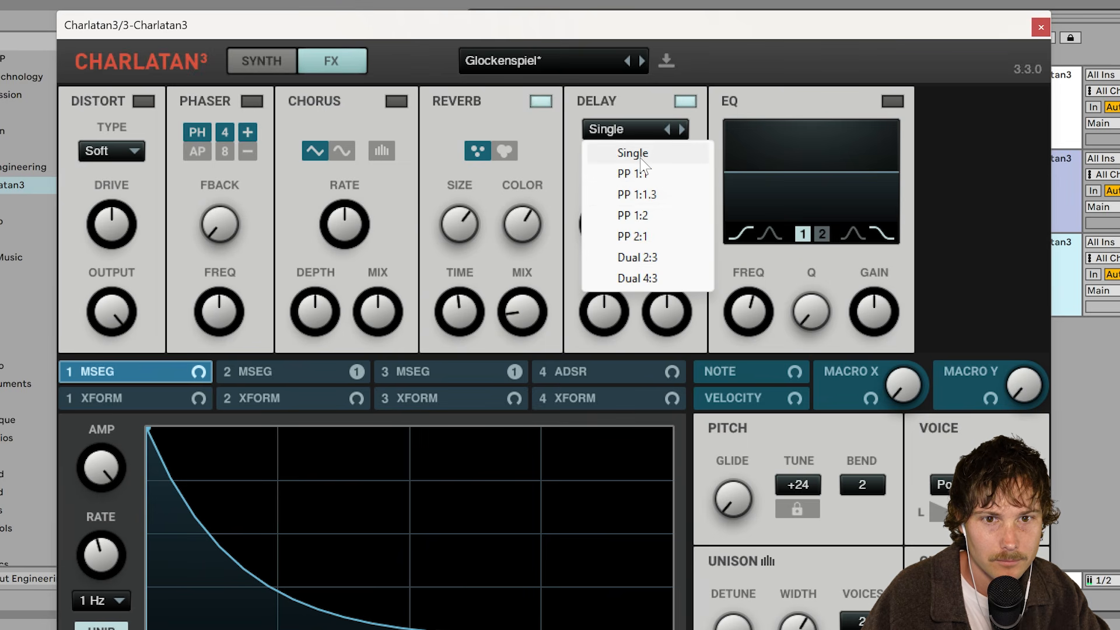
pyautogui.click(642, 278)
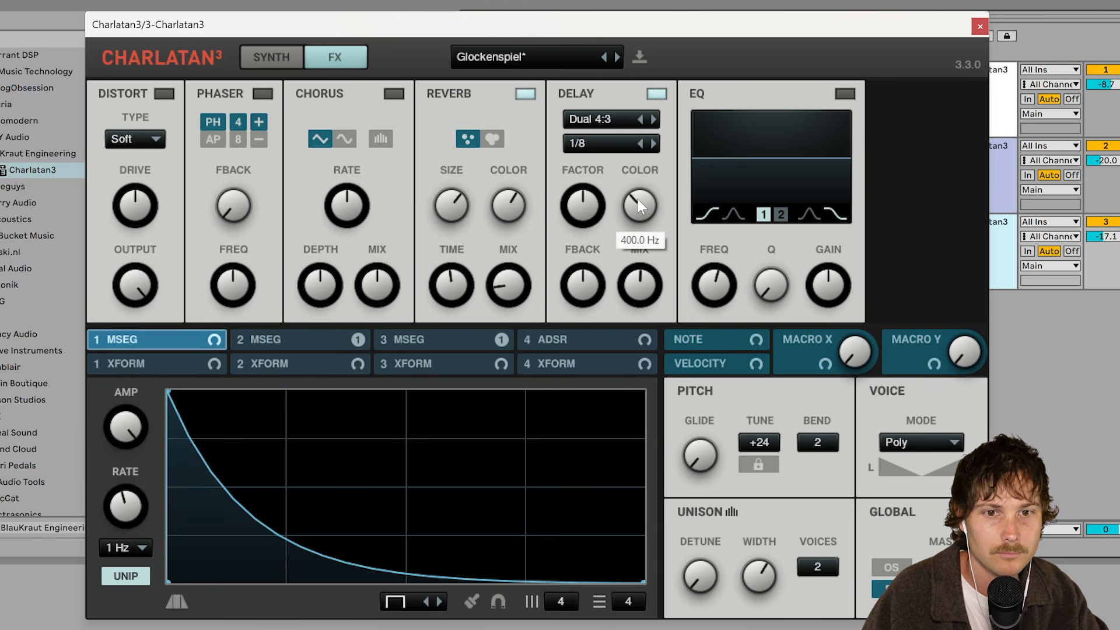
# Raise the delay's color, set its factor to 2.00 x, and increase its feedback to about 70 %.
pyautogui.moveTo(639, 199); pyautogui.dragTo(642, 184)
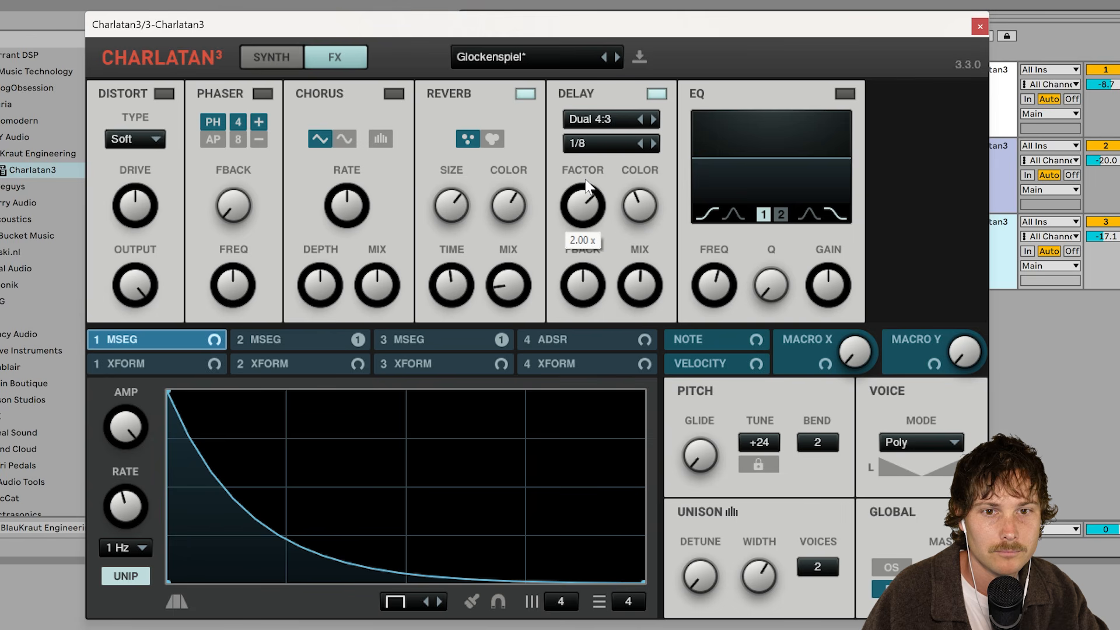
pyautogui.click(606, 122)
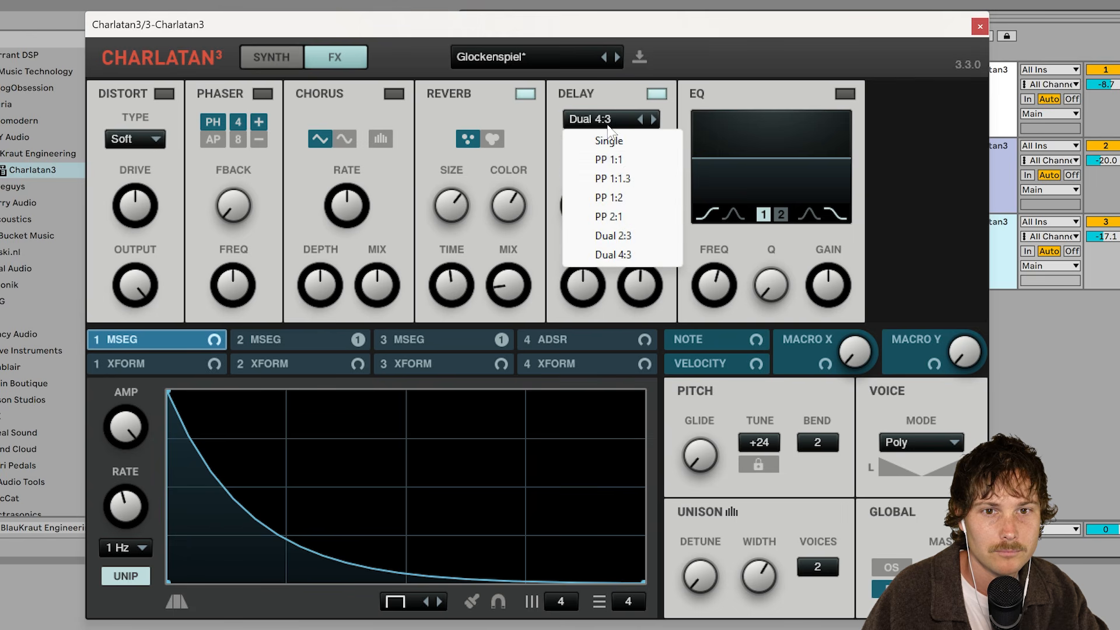
pyautogui.click(675, 121)
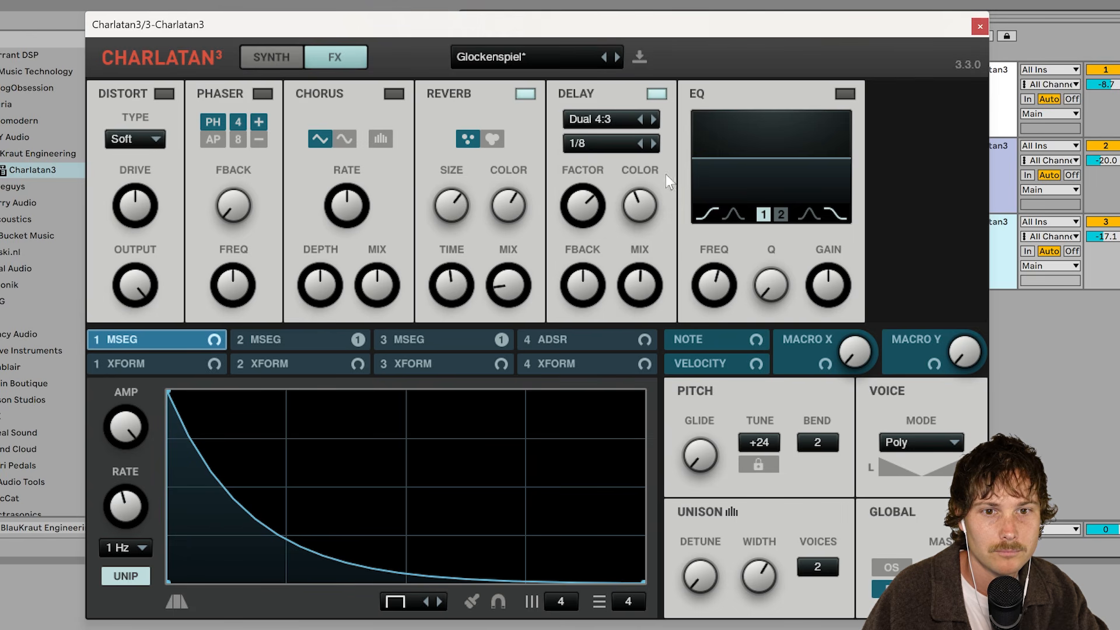
pyautogui.moveTo(600, 296); pyautogui.dragTo(601, 282)
# Enable the synth's EQ and lower the gain of band 2 to soften the high frequencies.
pyautogui.click(845, 94)
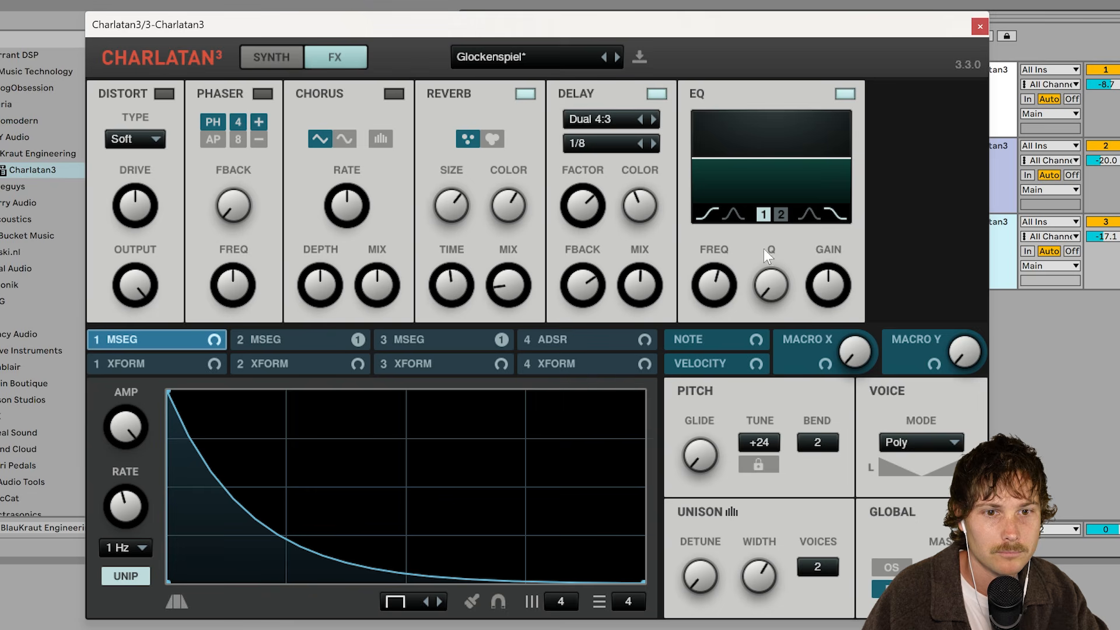
pyautogui.moveTo(721, 284); pyautogui.dragTo(718, 287)
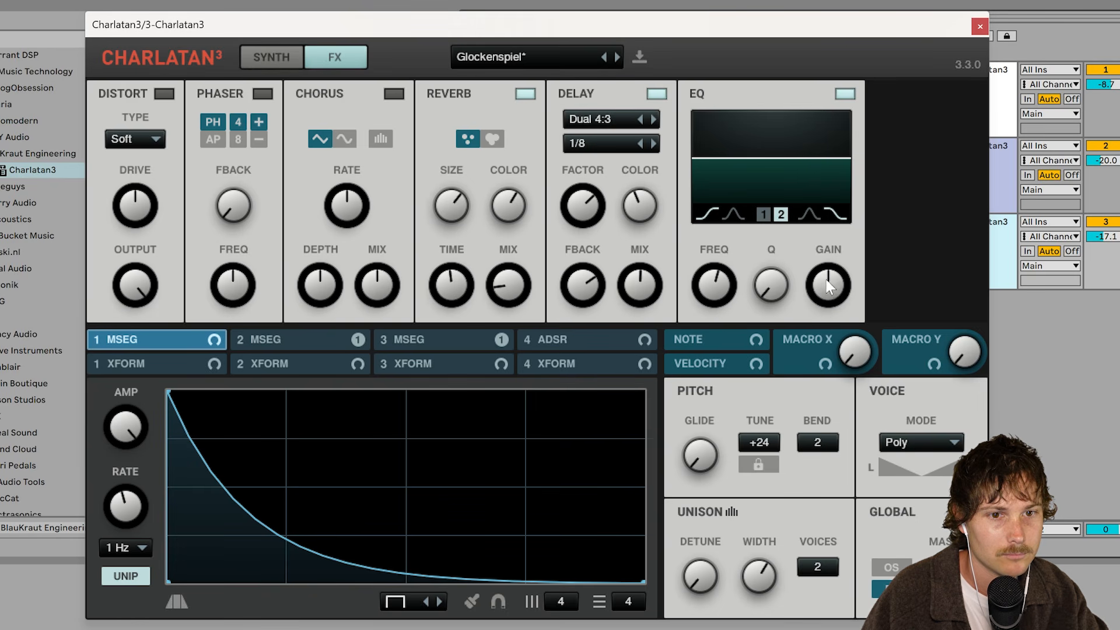
pyautogui.moveTo(827, 279); pyautogui.dragTo(818, 309)
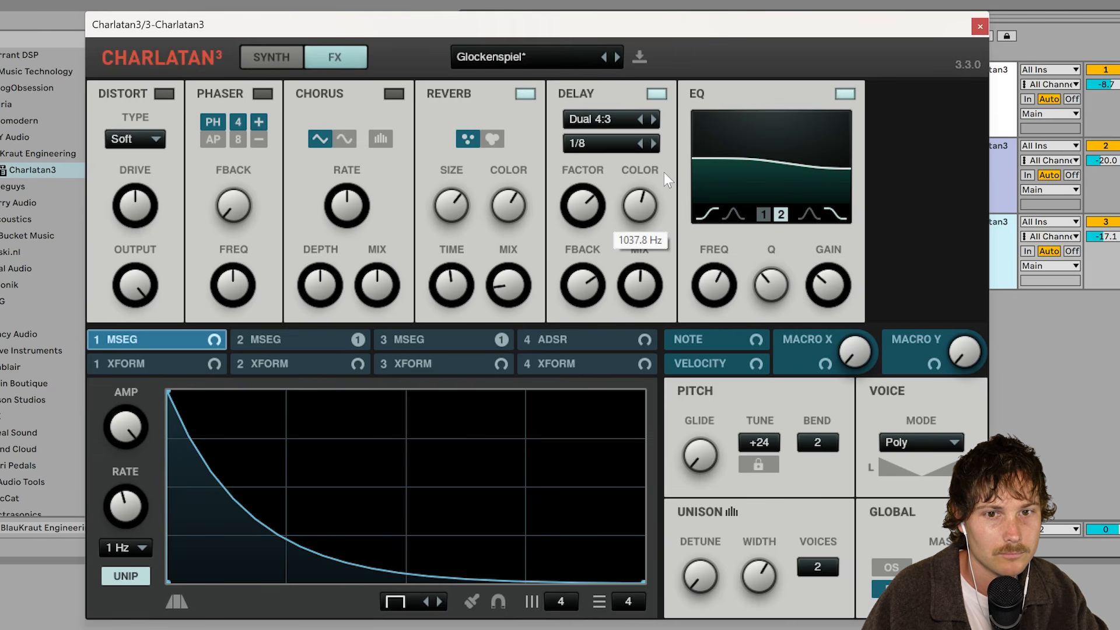
# Raise the delay mix and switch the reverb to its second type with a 43.4 % mix.
pyautogui.moveTo(573, 198); pyautogui.dragTo(579, 153)
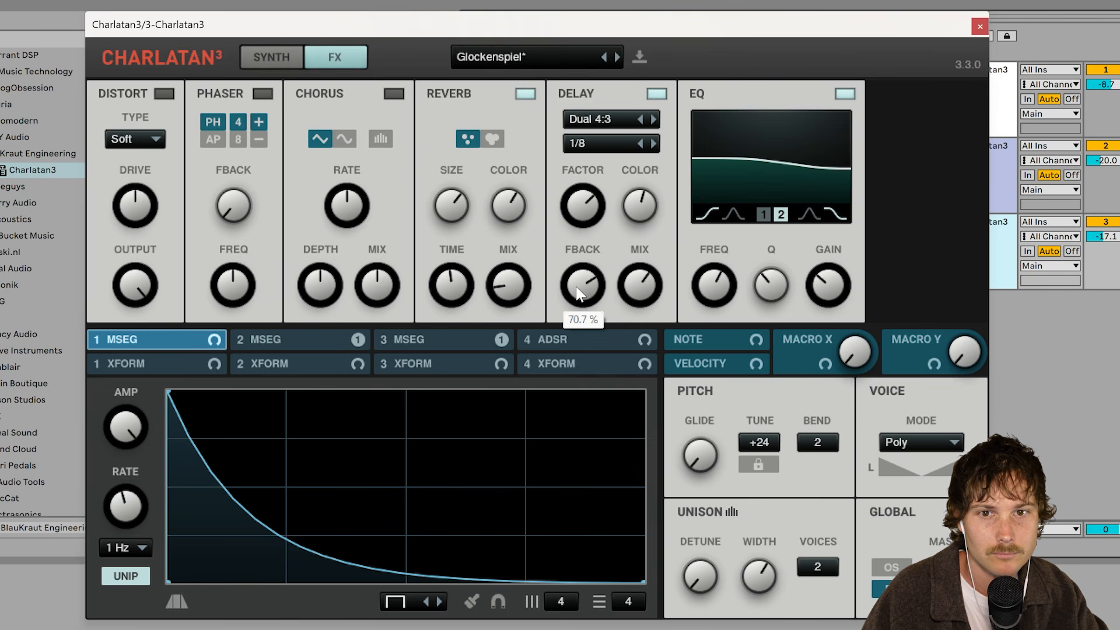
pyautogui.moveTo(498, 287); pyautogui.dragTo(515, 223)
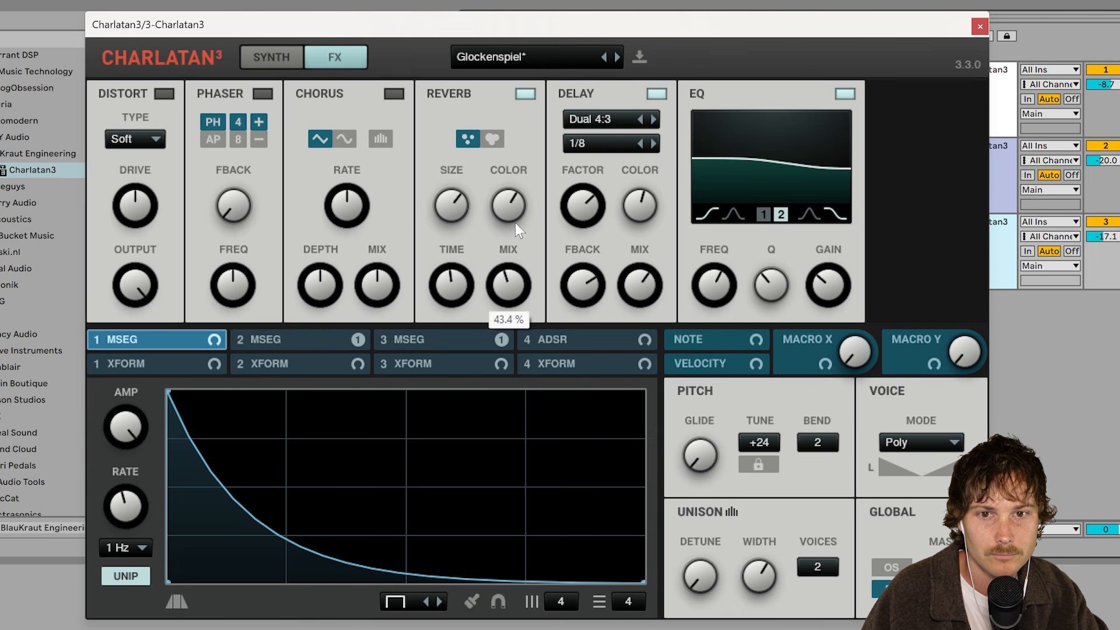
pyautogui.click(497, 142)
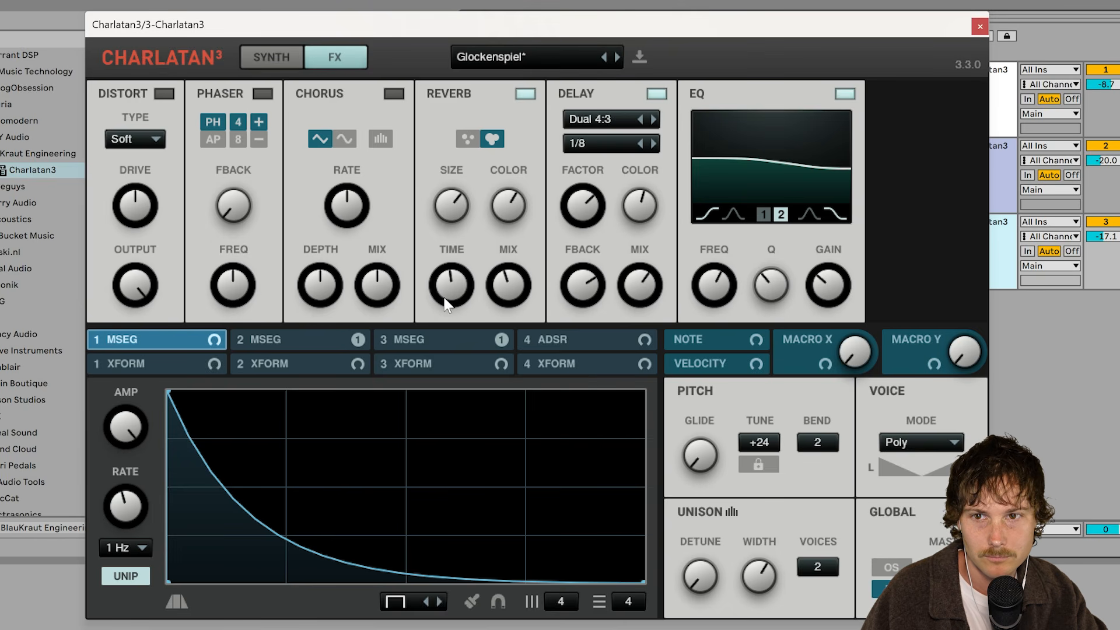
# Enable the distortion with the S+H type, lower its output to about halfway, and raise its drive.
pyautogui.click(163, 91)
pyautogui.moveTo(145, 286); pyautogui.dragTo(149, 267)
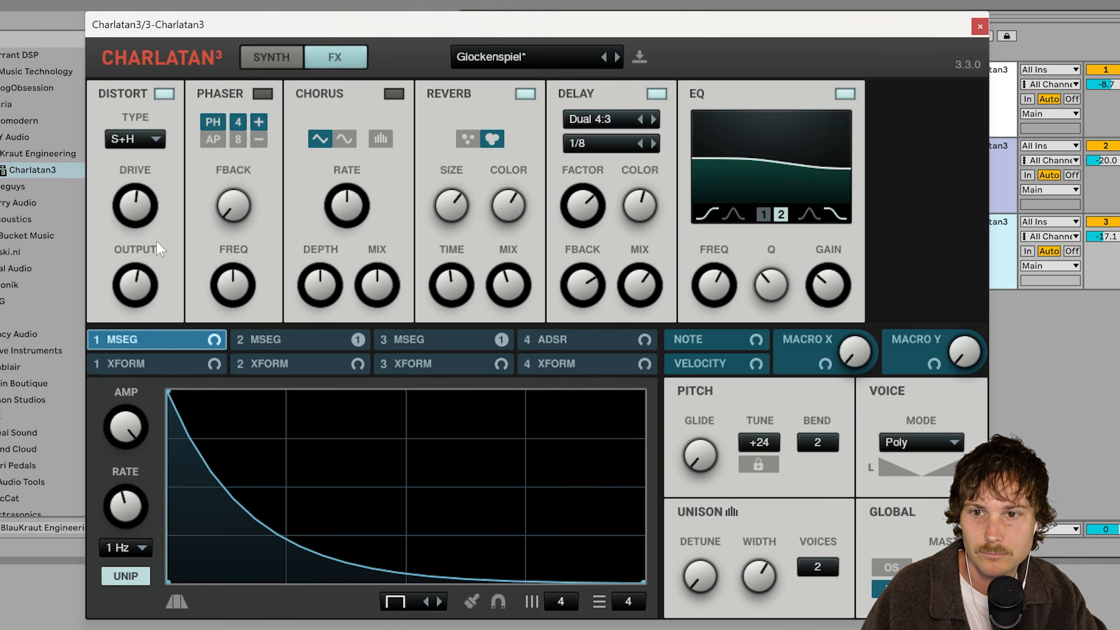
pyautogui.moveTo(128, 213)
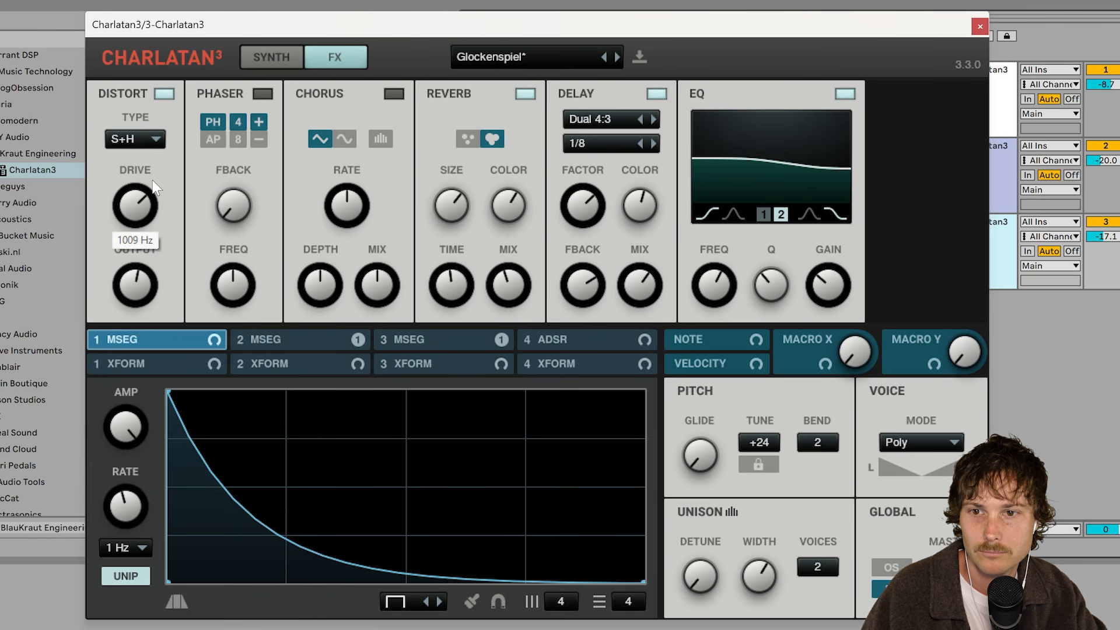
pyautogui.moveTo(141, 200); pyautogui.dragTo(140, 207)
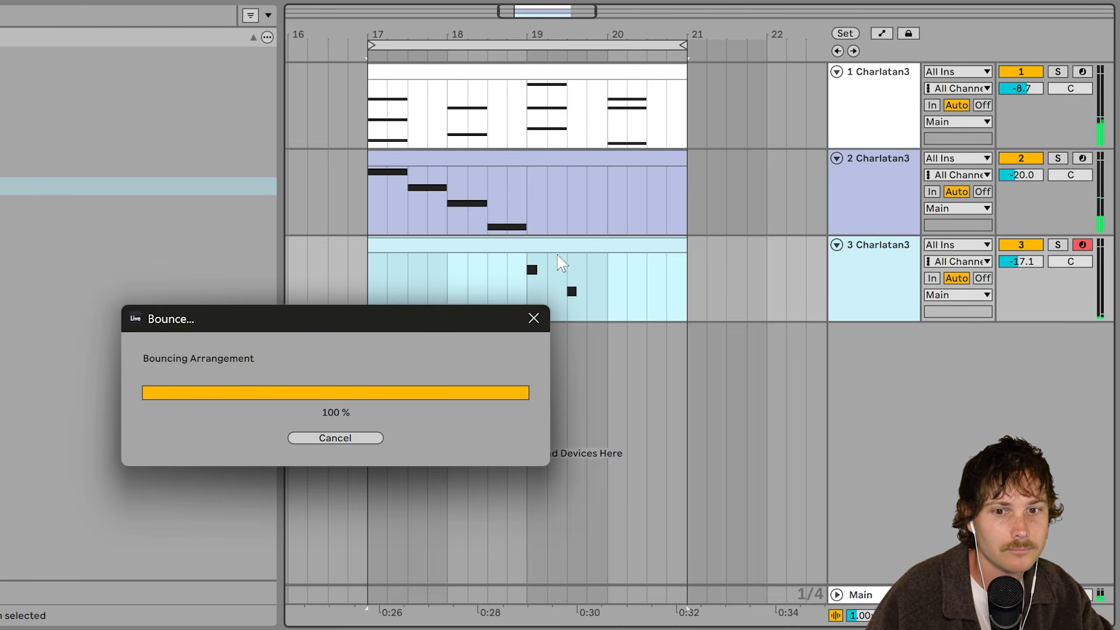
# Split the bounced audio clip at 19 and 19.3 and reverse the two clips that follow bar 19.
pyautogui.click(526, 394)
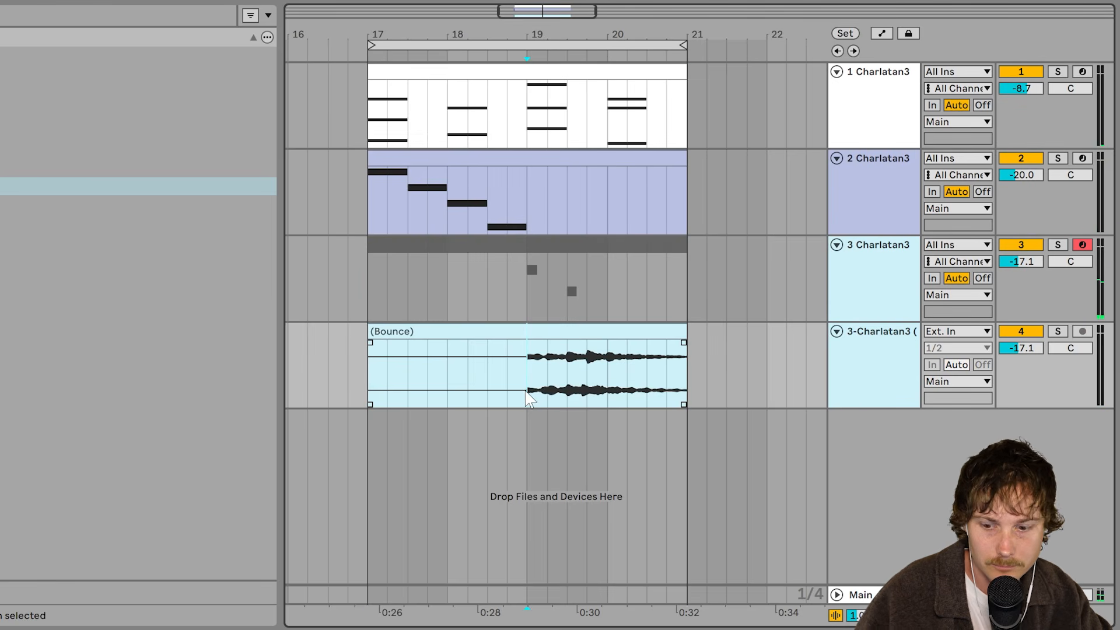
pyautogui.hotkey('ctrl', 'e')
pyautogui.hotkey('ctrl', 'e')
pyautogui.click(570, 333)
pyautogui.keyDown('shift'); pyautogui.click(543, 332); pyautogui.keyUp('shift')
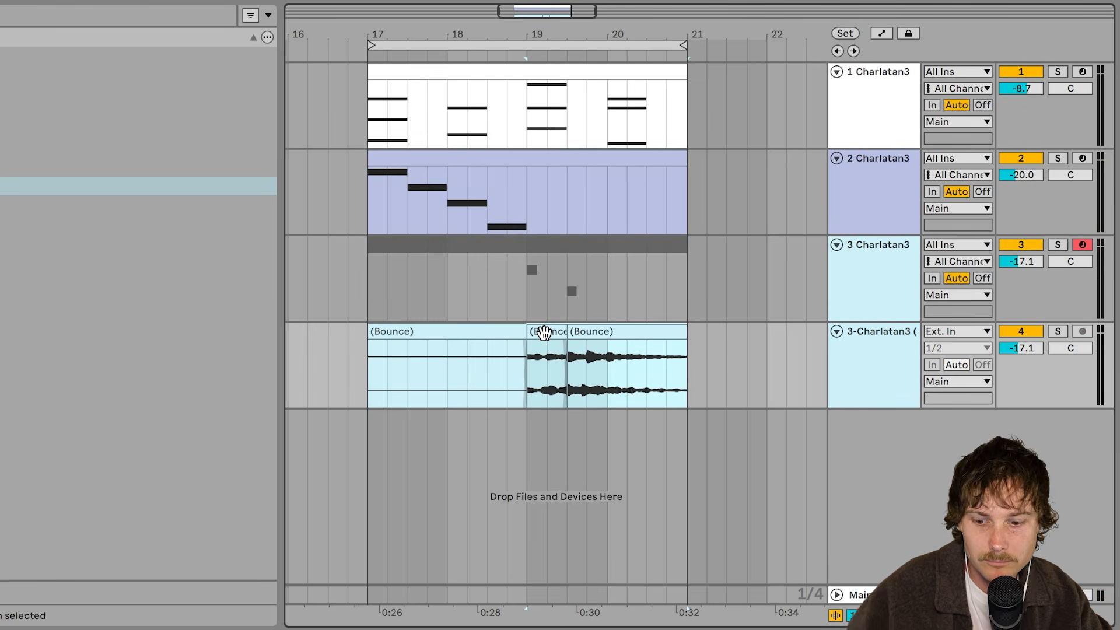
pyautogui.press('r')
# Deactivate the silent first clip on the bounced track and play the loop.
pyautogui.click(487, 331)
pyautogui.press('0')
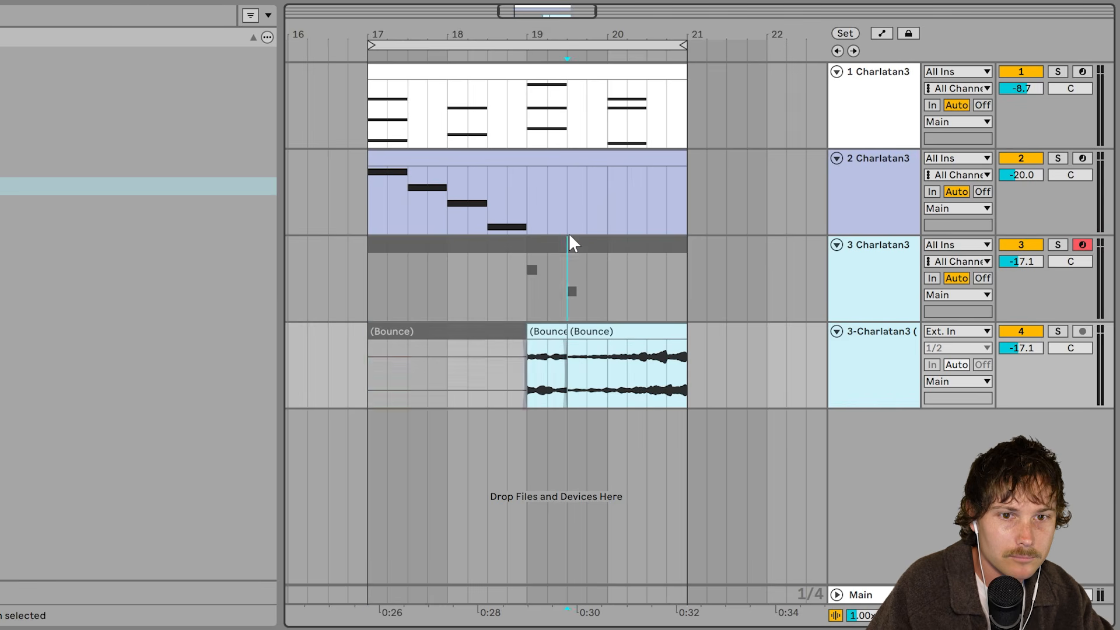
pyautogui.click(568, 241)
pyautogui.press('0')
pyautogui.click(527, 174)
pyautogui.click(527, 159)
pyautogui.press('space')
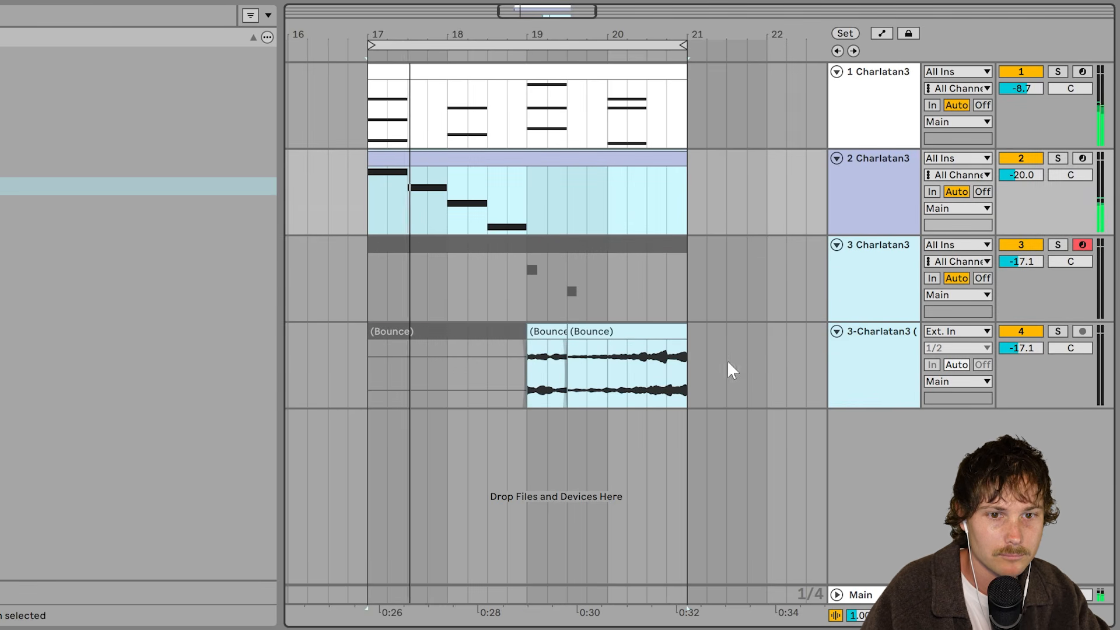
# Delete the silent bounced clip before bar 19 and add a short fade-in to the first reversed clip.
pyautogui.moveTo(530, 343); pyautogui.dragTo(528, 332)
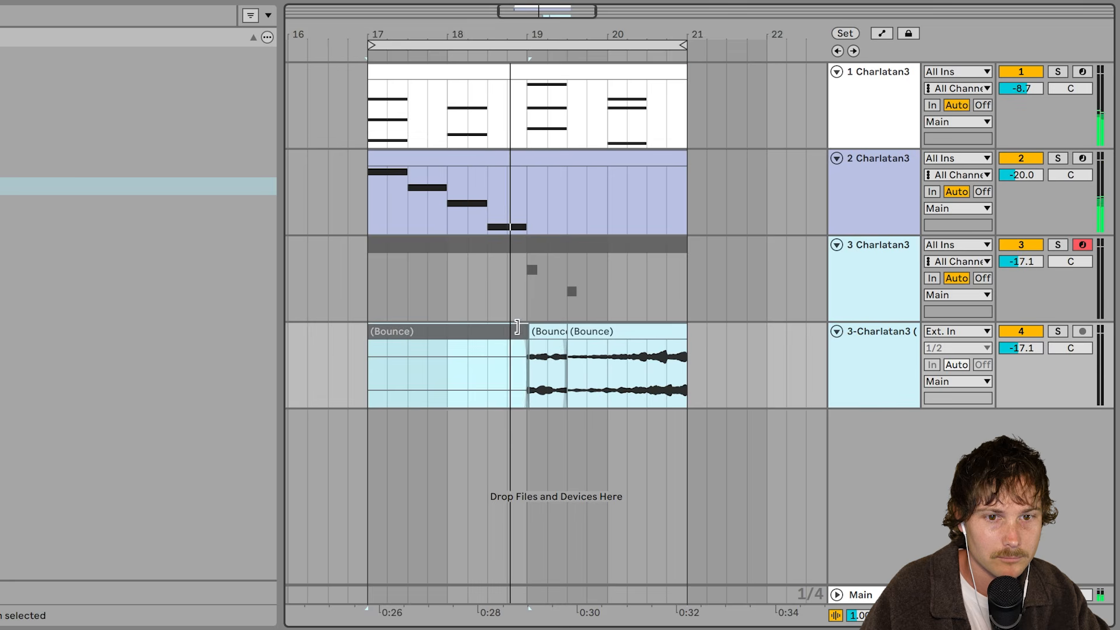
pyautogui.press('Delete')
pyautogui.click(529, 333)
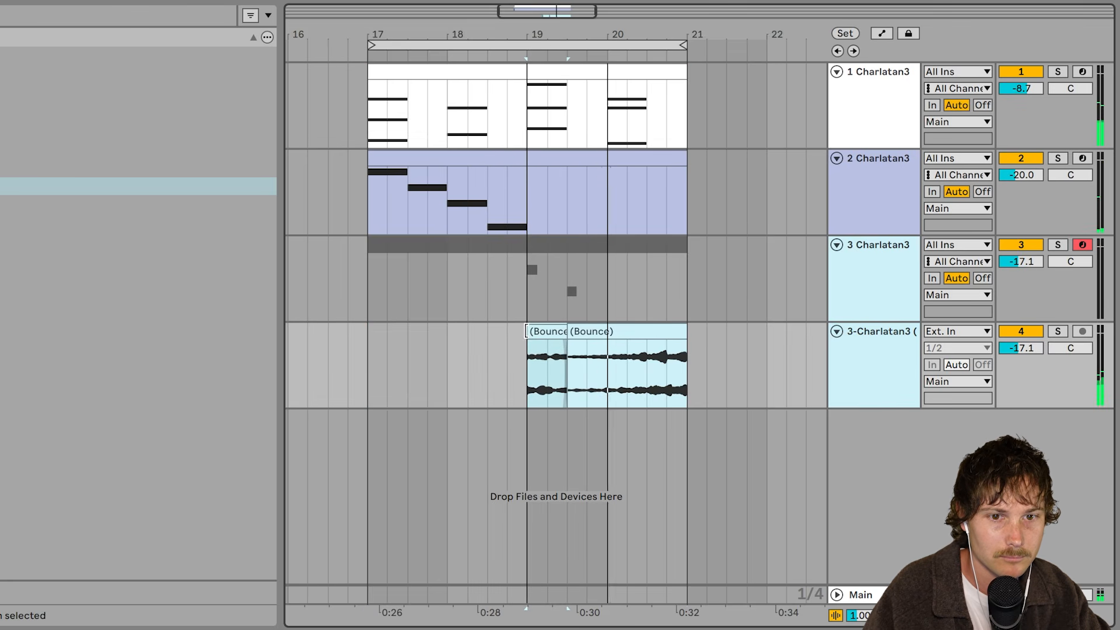
pyautogui.moveTo(531, 342); pyautogui.dragTo(534, 342)
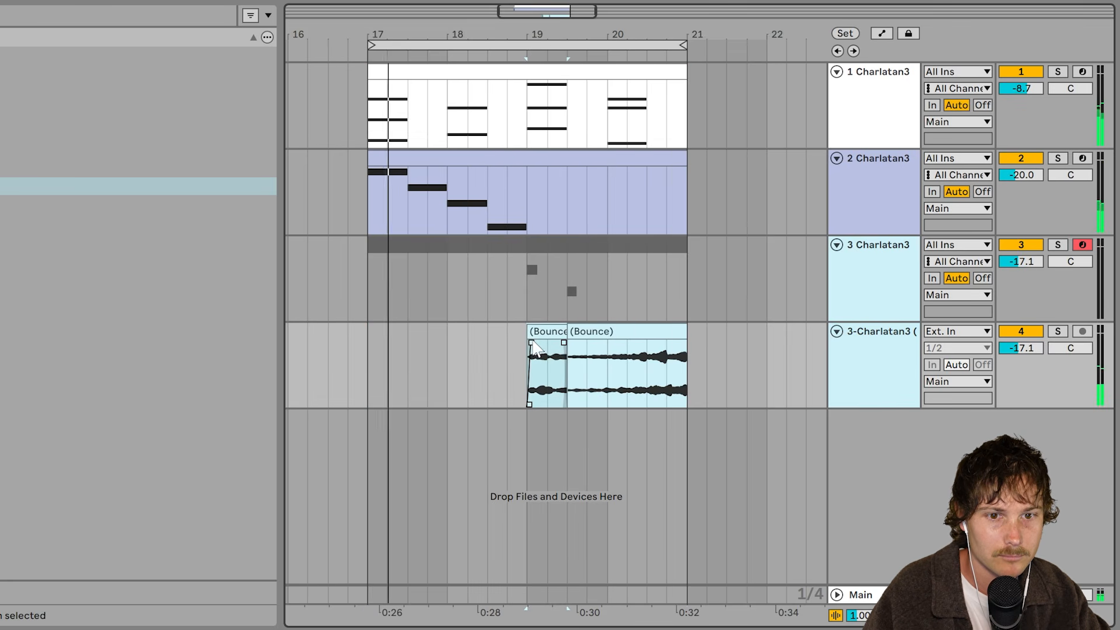
pyautogui.click(537, 332)
# Move the bounced audio track above the original third Charlatan3 track.
pyautogui.click(881, 362)
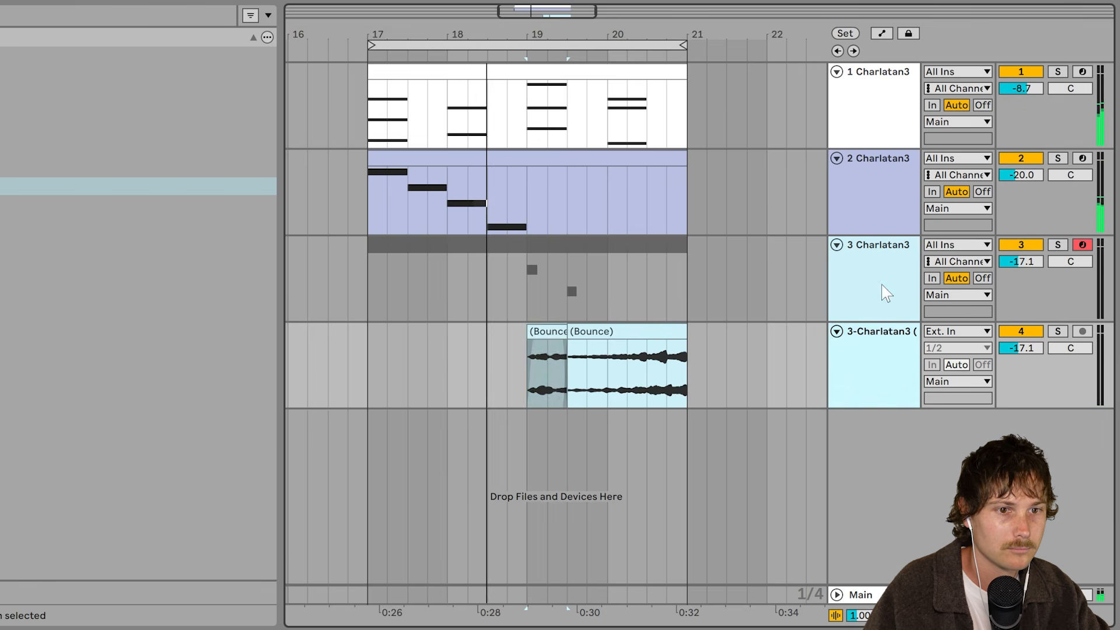
pyautogui.click(881, 286)
pyautogui.click(879, 368)
pyautogui.moveTo(906, 355); pyautogui.dragTo(858, 283)
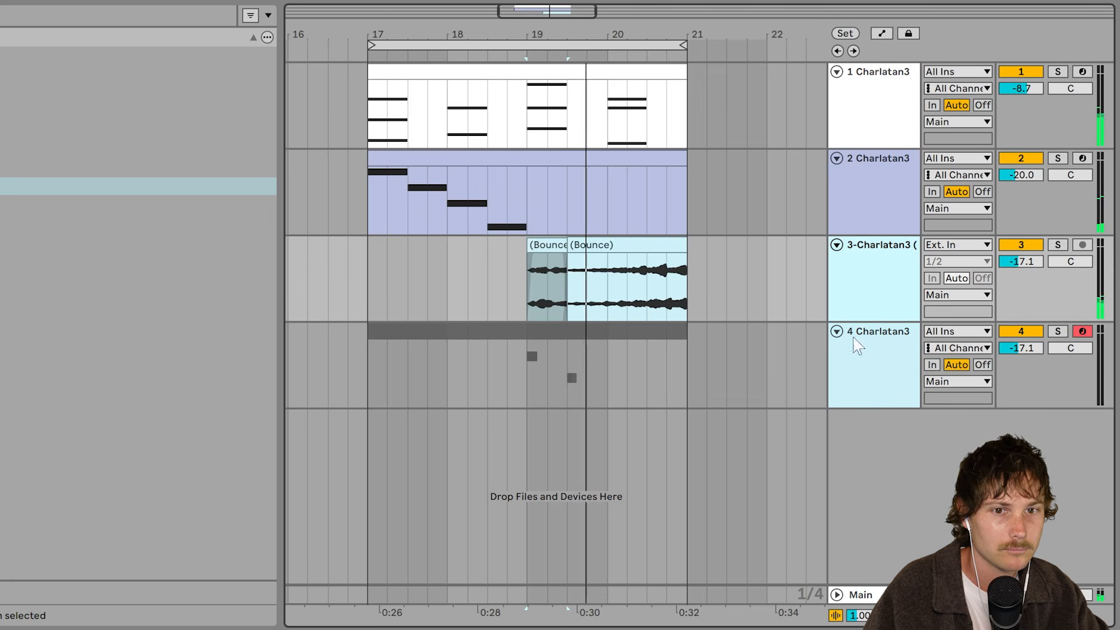
# Pan the second track to 14L and switch its panning to Split Stereo Pan Mode.
pyautogui.click(505, 158)
pyautogui.click(882, 208)
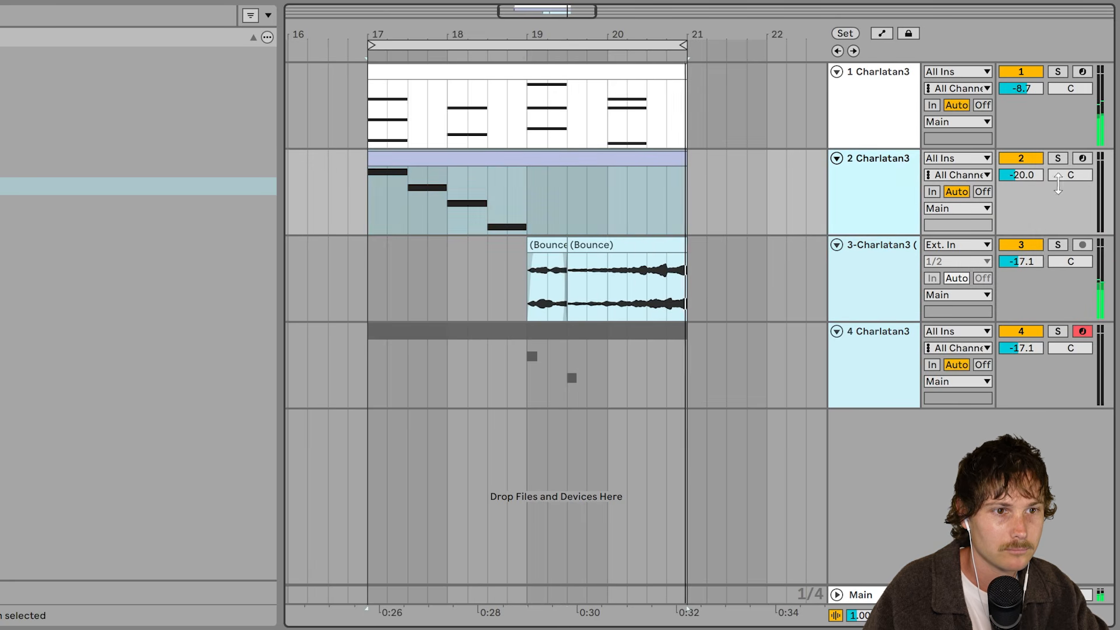
pyautogui.moveTo(1067, 175); pyautogui.dragTo(1067, 190)
pyautogui.rightClick(1070, 175)
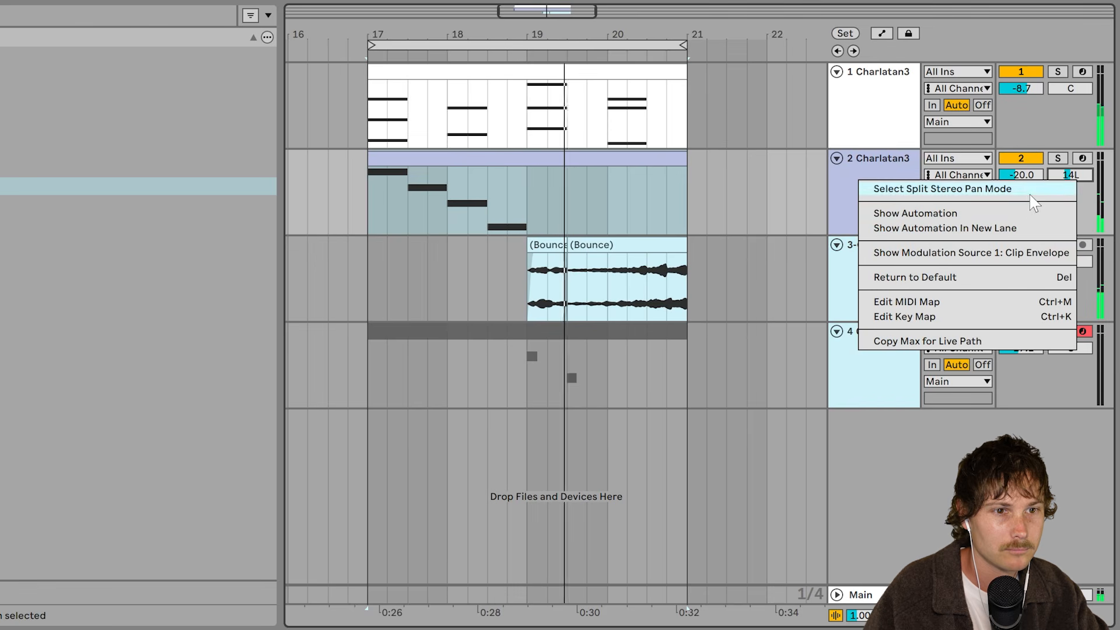
pyautogui.click(1044, 188)
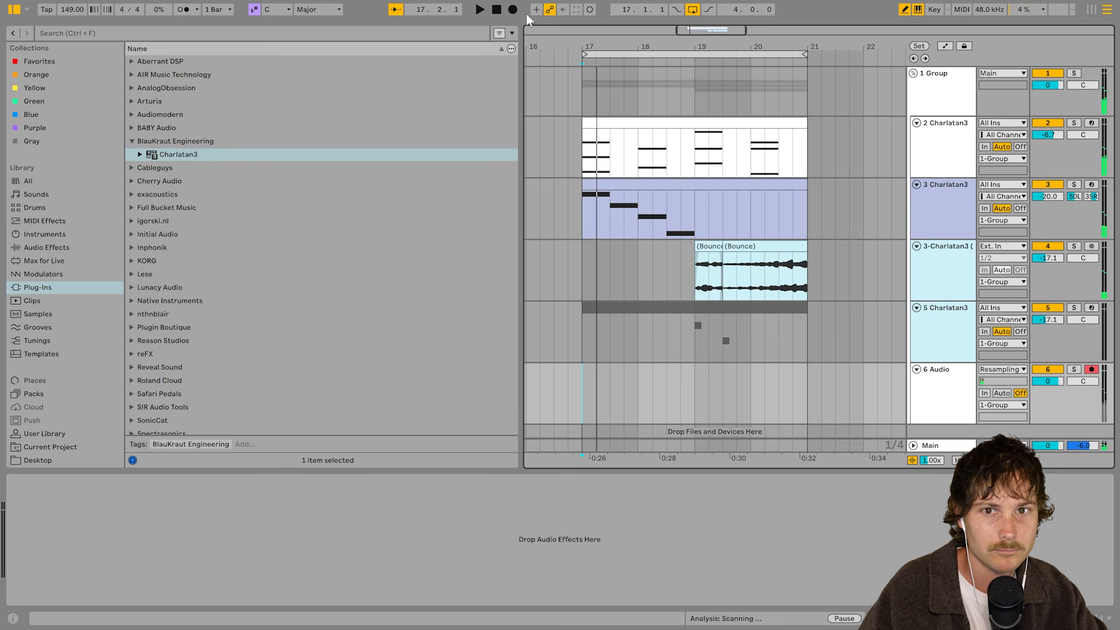
# Record the resampled loop onto the audio track from bar 17 to 21 and split the recording at bars 18, 19 and 20.
pyautogui.press('F9')
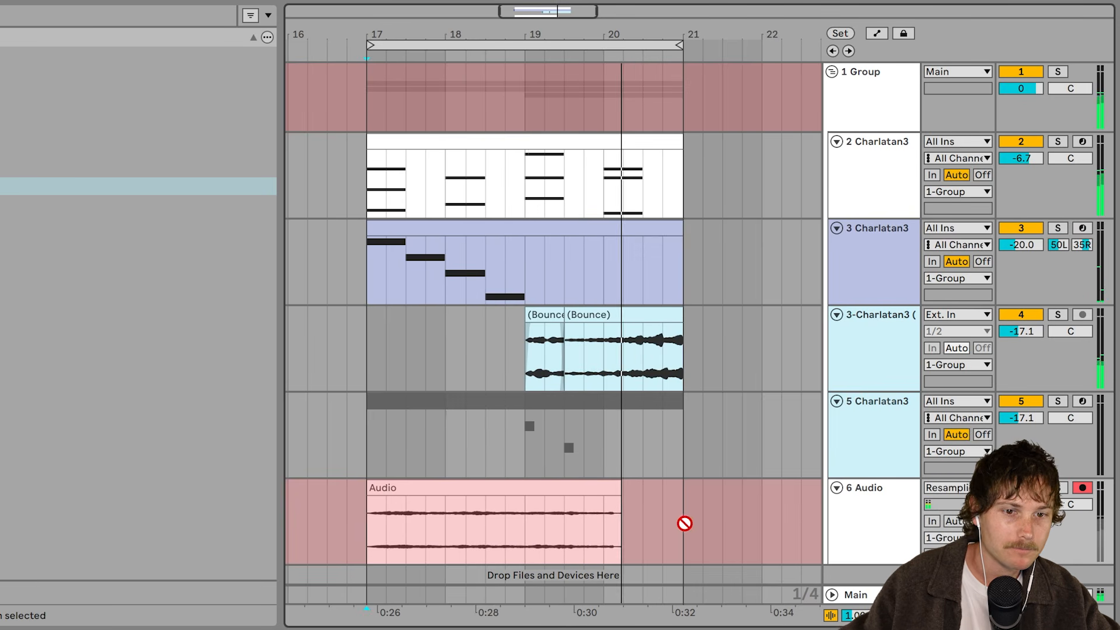
pyautogui.press('space')
pyautogui.click(500, 491)
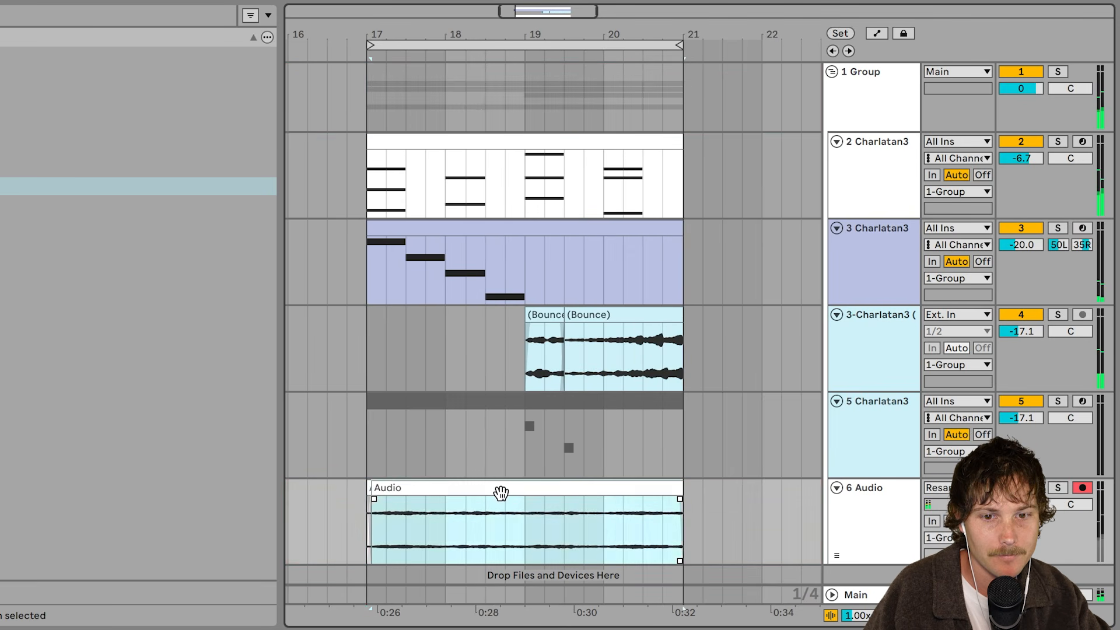
pyautogui.click(446, 537)
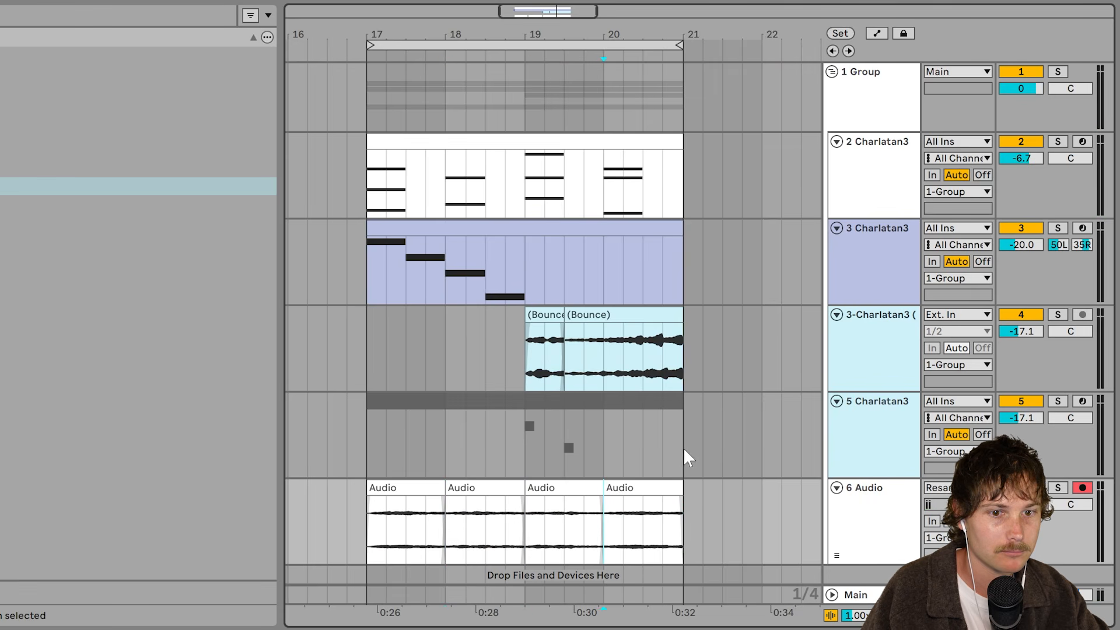
# Deactivate the source clips on tracks 2 to 5 across bars 17 to 21 and play the four resampled audio slices alone.
pyautogui.moveTo(687, 458); pyautogui.dragTo(344, 156)
pyautogui.click(446, 507)
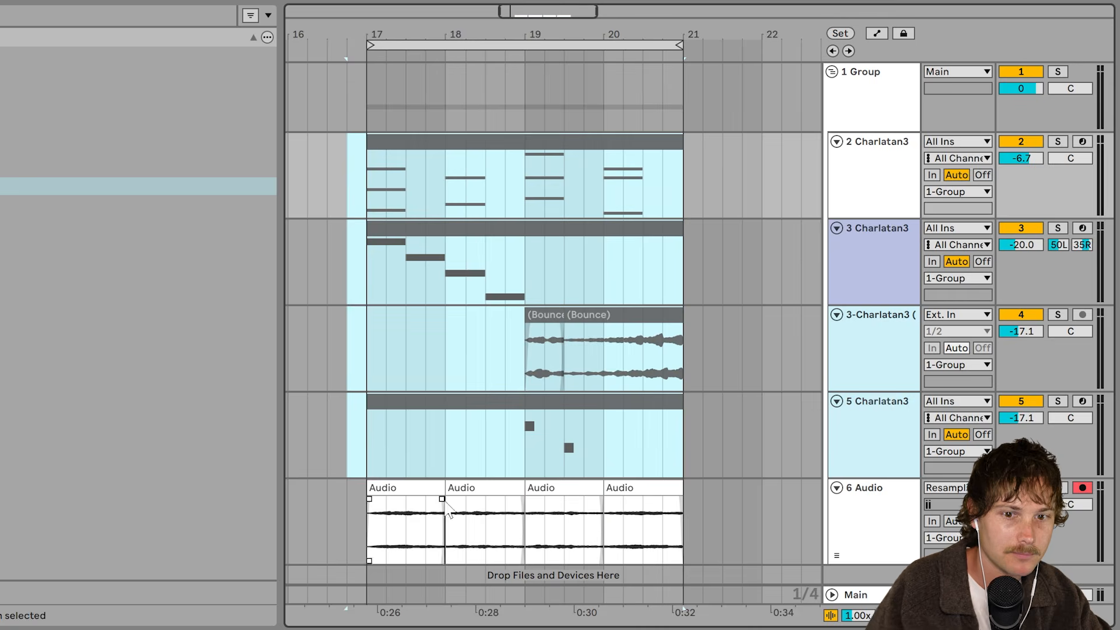
pyautogui.click(423, 488)
pyautogui.keyDown('shift'); pyautogui.click(626, 485); pyautogui.keyUp('shift')
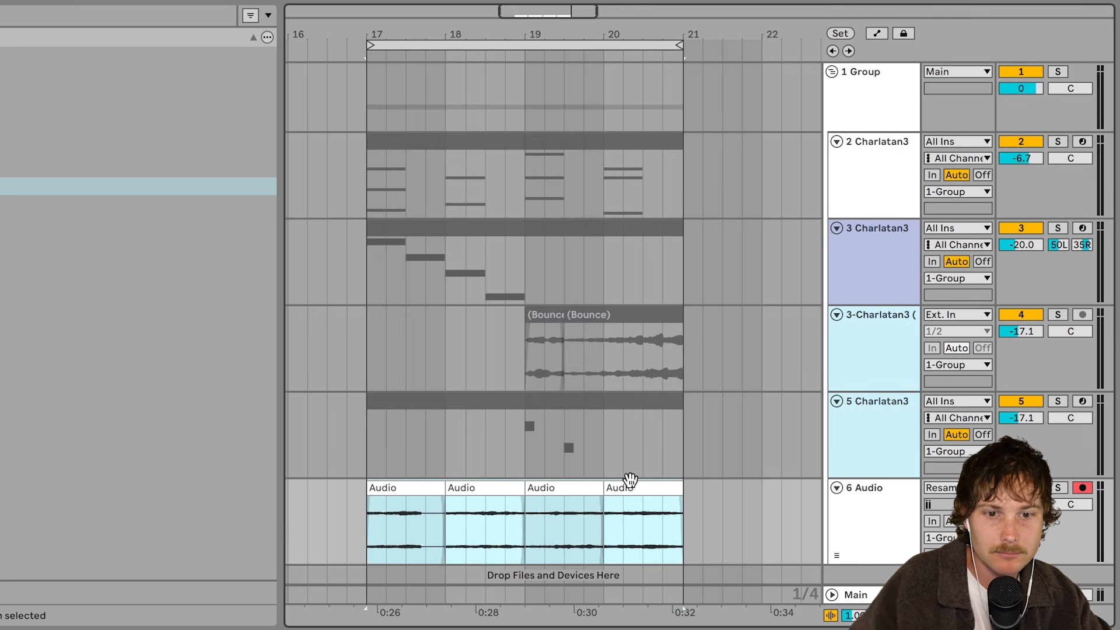
pyautogui.press('space')
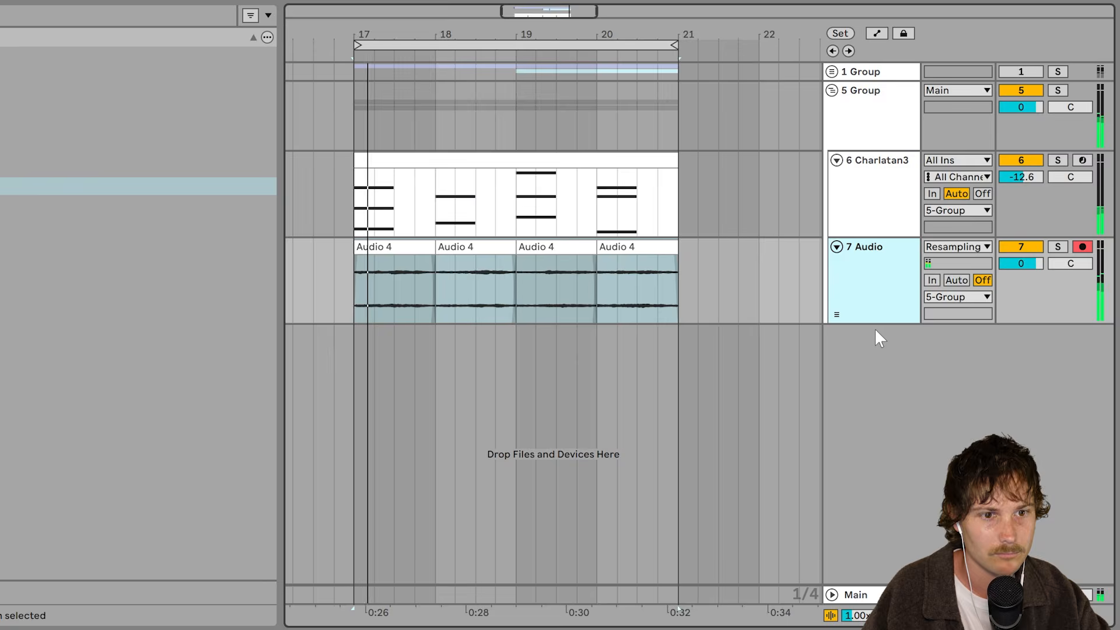
# Add a new MIDI track below the audio track and give it a lavender color.
pyautogui.hotkey('ctrl', 'shift', 't')
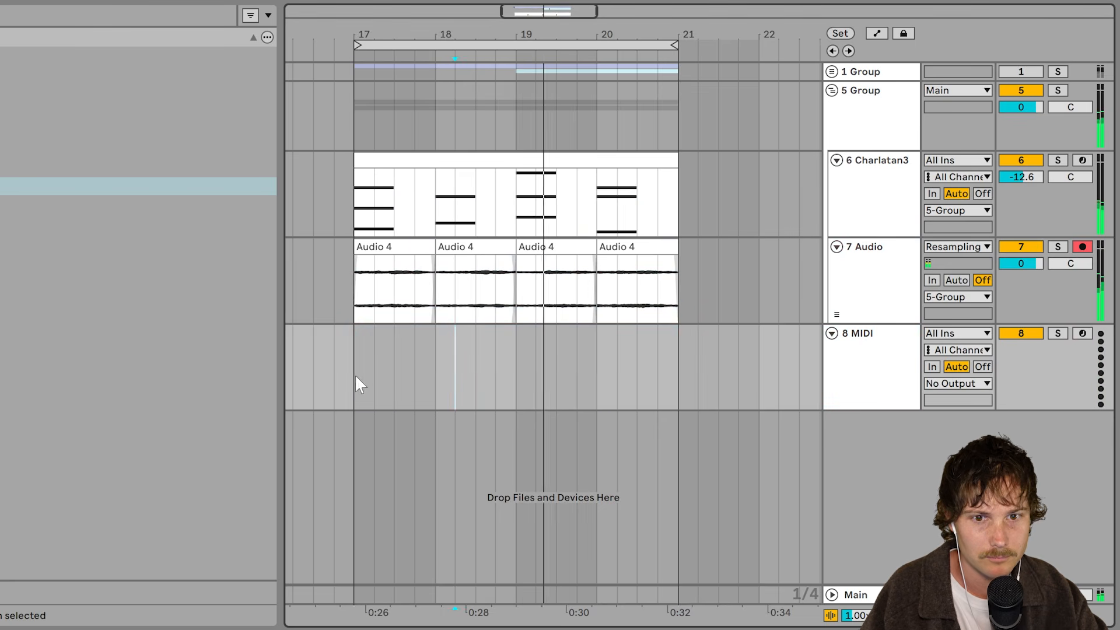
pyautogui.click(875, 406)
pyautogui.rightClick(874, 398)
pyautogui.click(1033, 606)
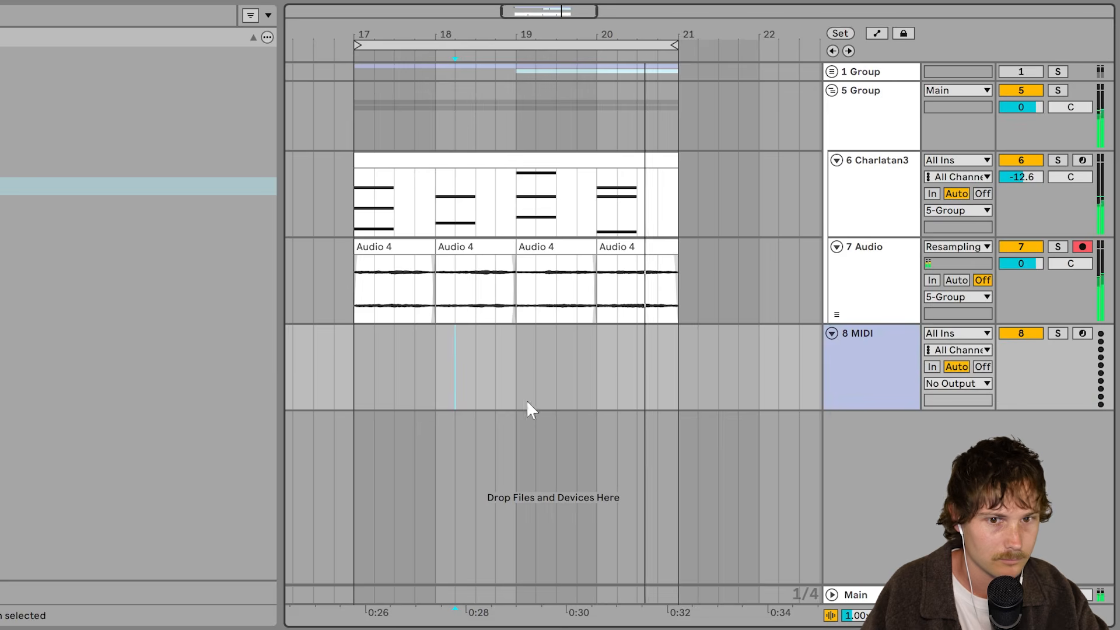
# Insert an empty MIDI clip from bar 17 to 21 on the new MIDI track.
pyautogui.click(354, 370)
pyautogui.keyDown('shift'); pyautogui.click(677, 386); pyautogui.keyUp('shift')
pyautogui.rightClick(636, 376)
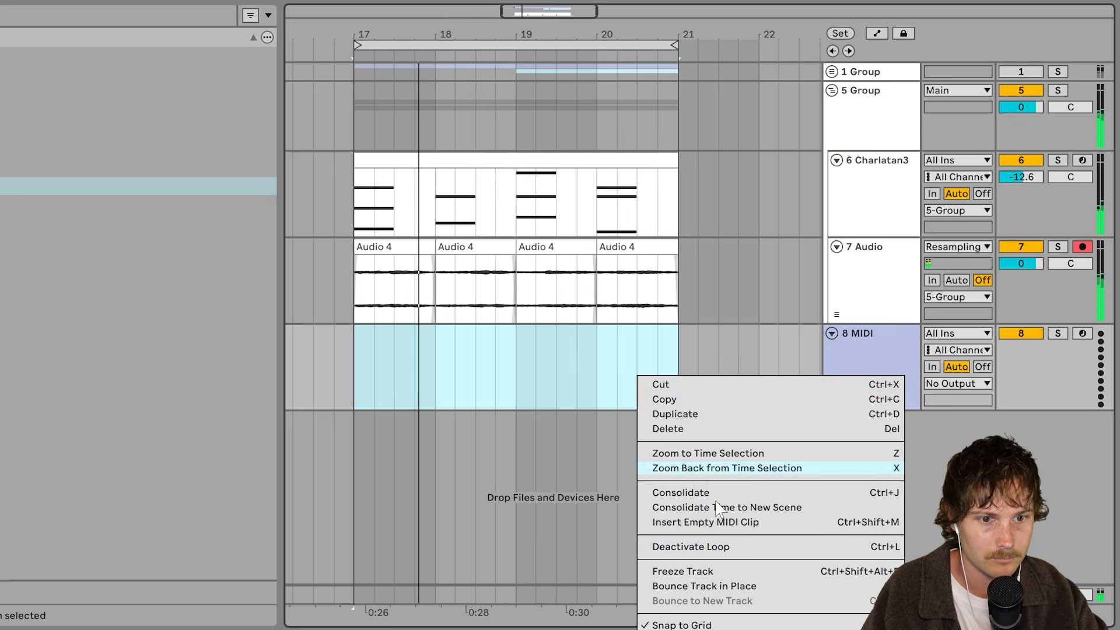
pyautogui.click(688, 520)
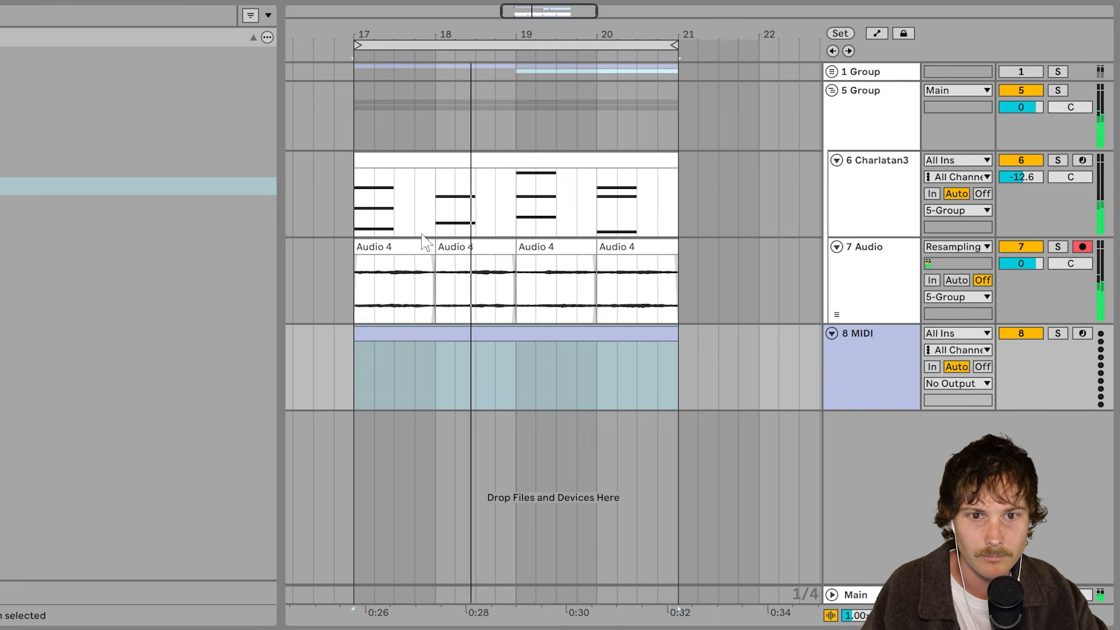
pyautogui.click(450, 325)
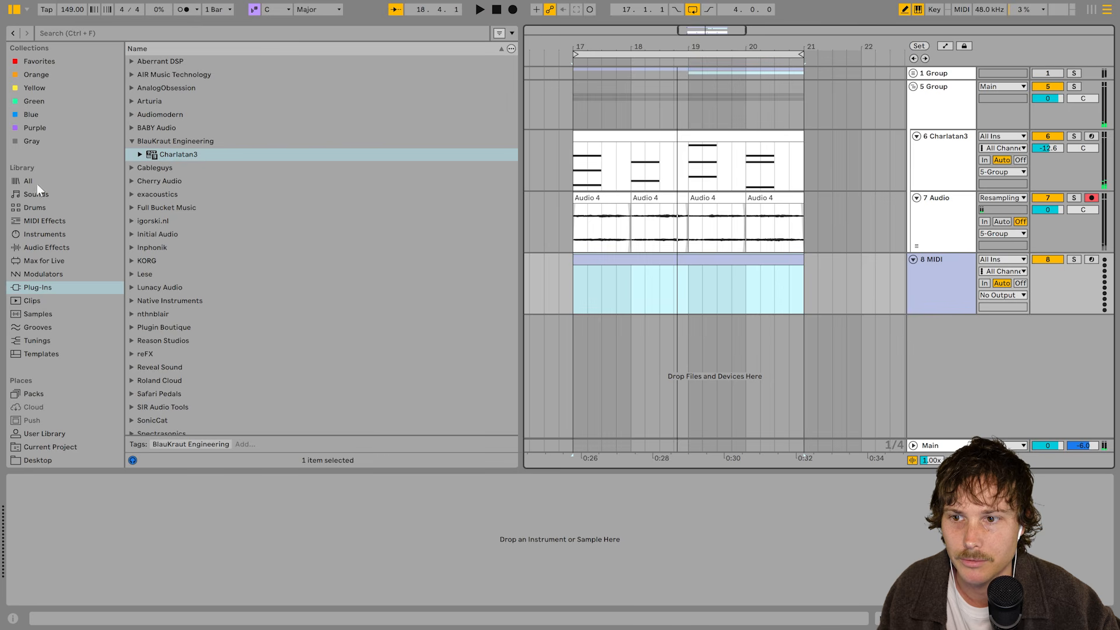
# Place hihat4.mid from the xj1mmyx midi drums folder on the new MIDI track, starting at bar 17.
pyautogui.scroll(-3, 65, 281)
pyautogui.click(49, 407)
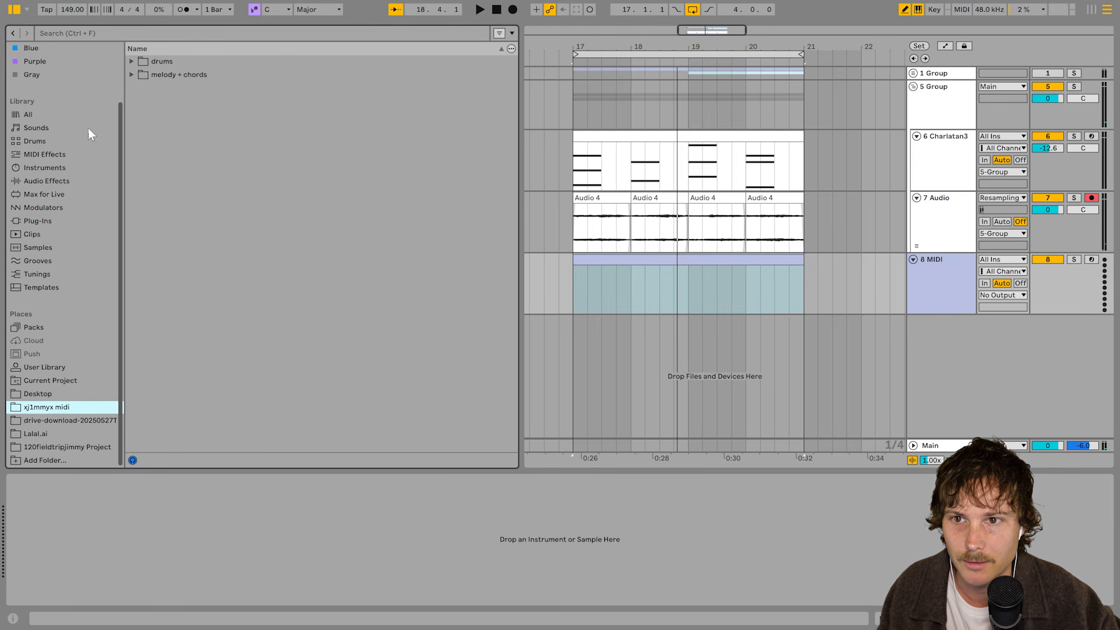
pyautogui.click(131, 62)
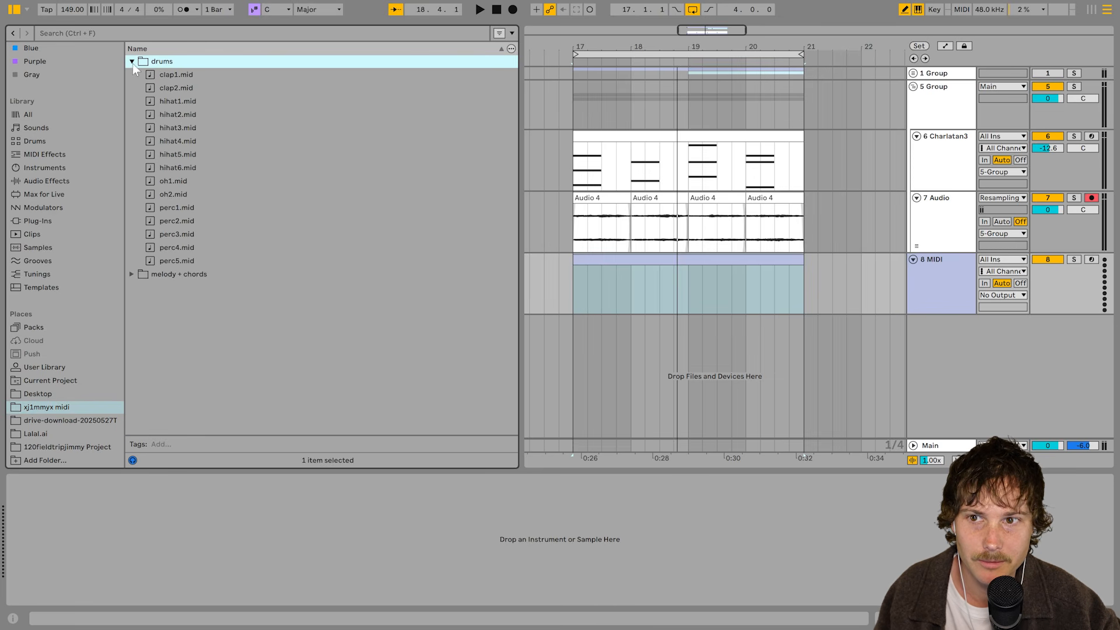
pyautogui.click(238, 146)
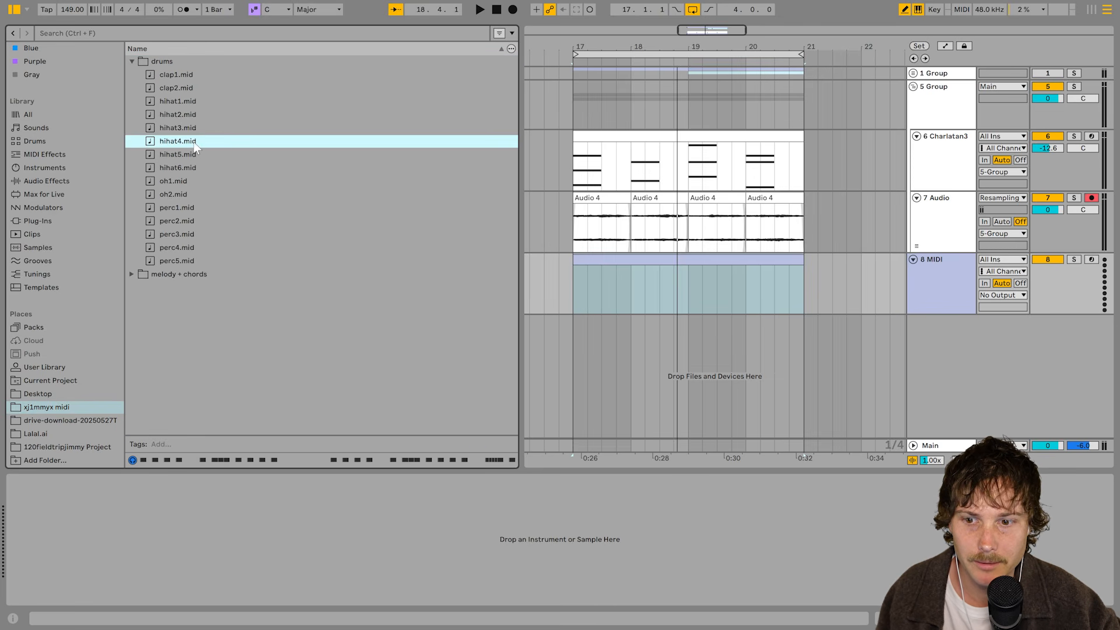
pyautogui.moveTo(187, 146); pyautogui.dragTo(584, 279)
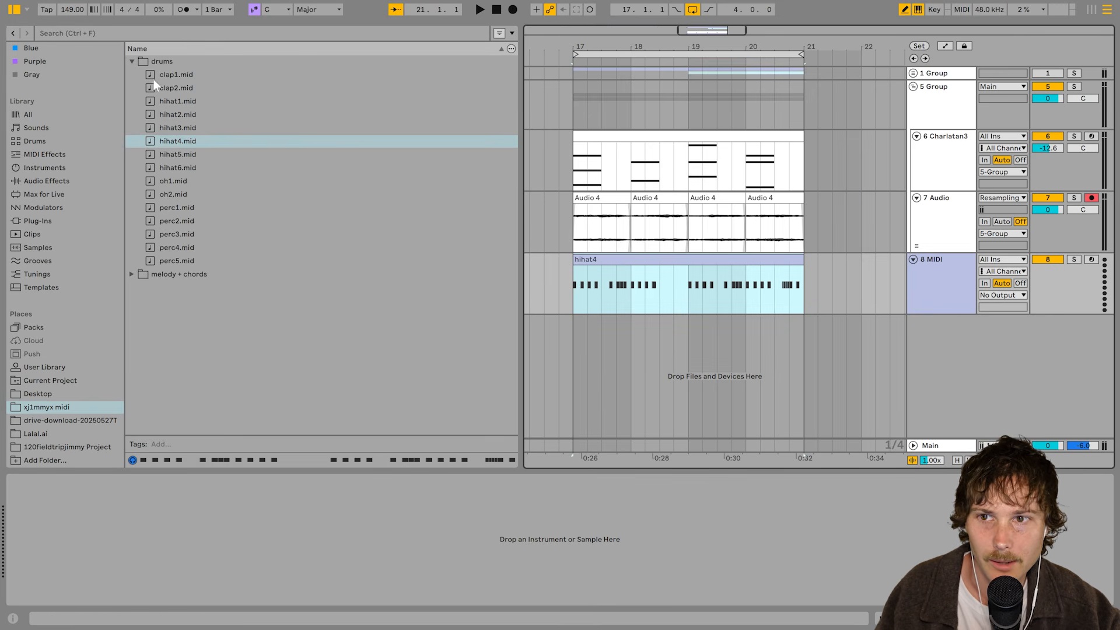
pyautogui.click(132, 60)
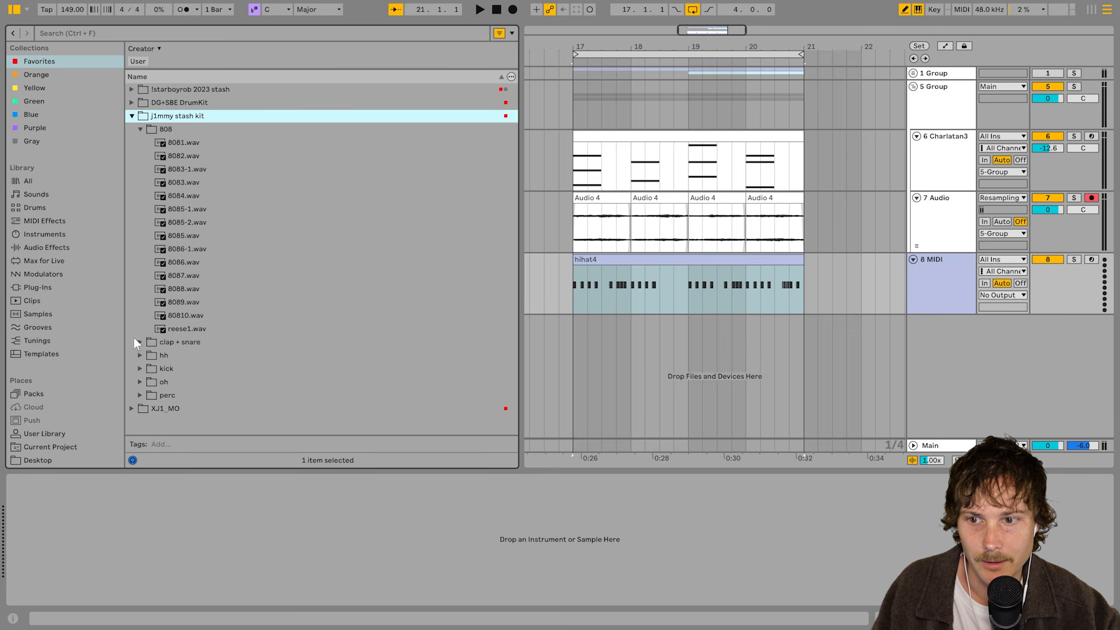
# Audition hi-hat samples in the j1mmy stash kit, load hh6.wav onto the MIDI track and play the pattern.
pyautogui.click(140, 355)
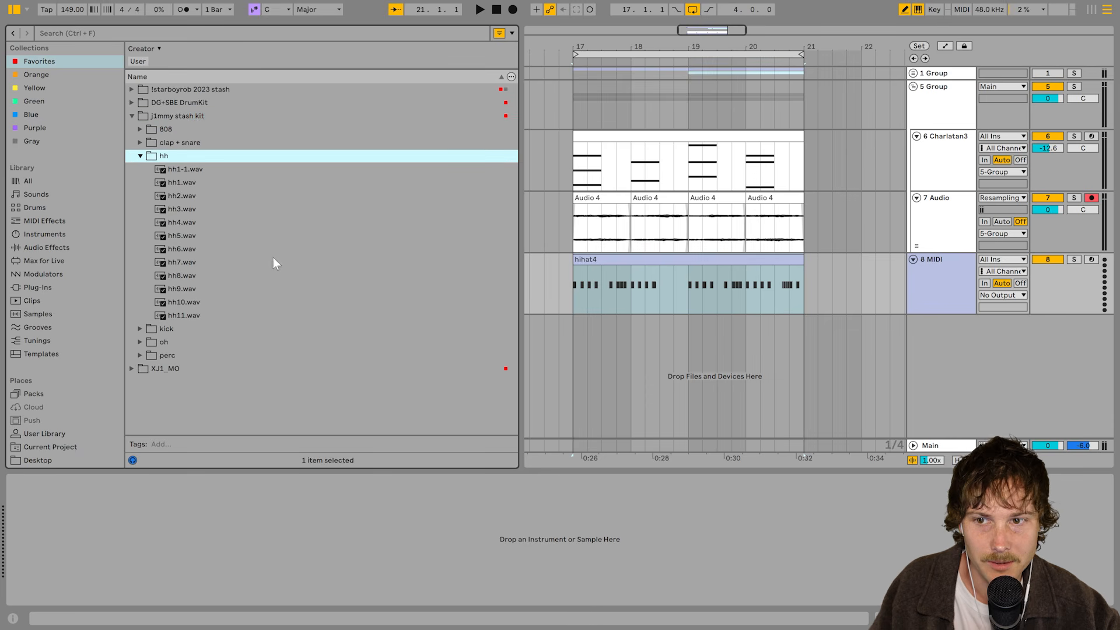
pyautogui.click(211, 212)
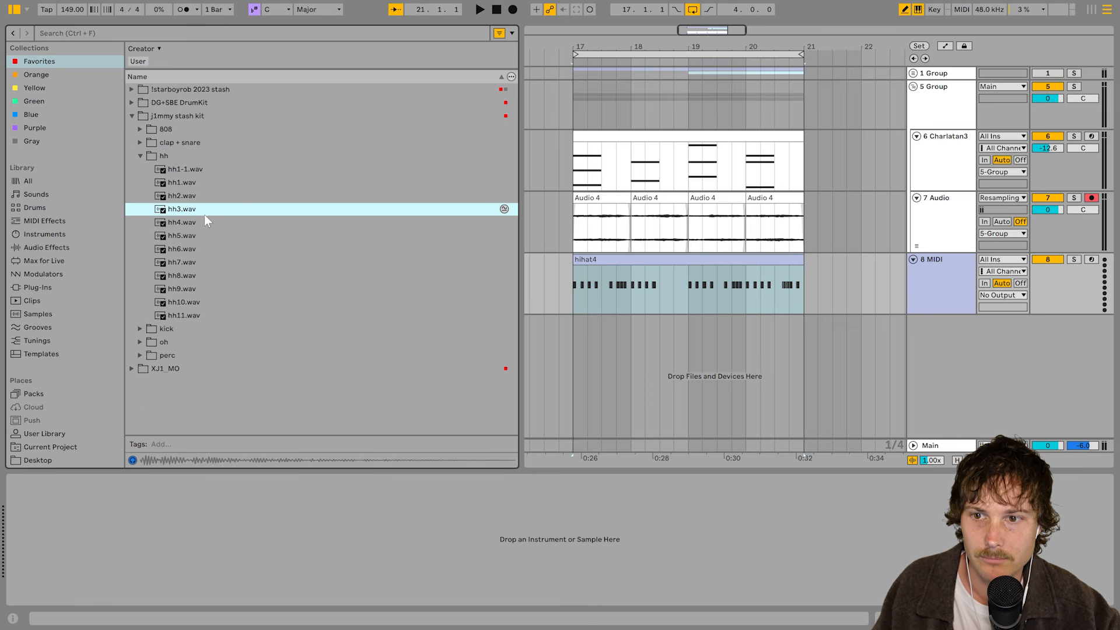
pyautogui.press('Down')
pyautogui.press('Down')
pyautogui.press('Down')
pyautogui.press('Return')
pyautogui.press('space')
pyautogui.click(628, 303)
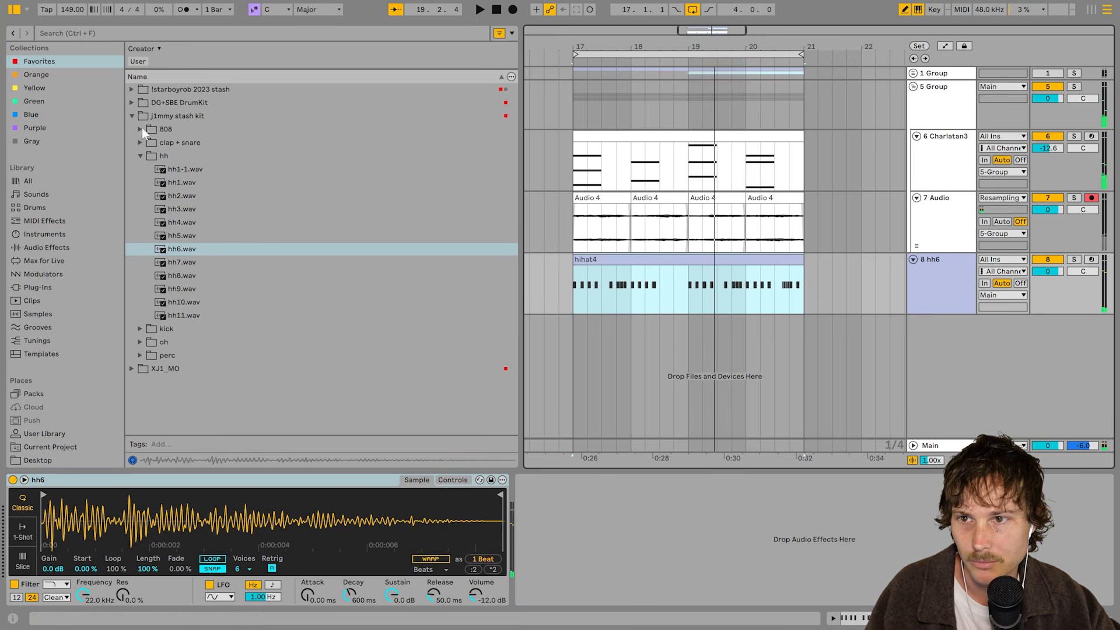
# Add the Safari Pedals Yak Delay to the hi-hat track and load its "Jimmy - Send" preset.
pyautogui.click(36, 286)
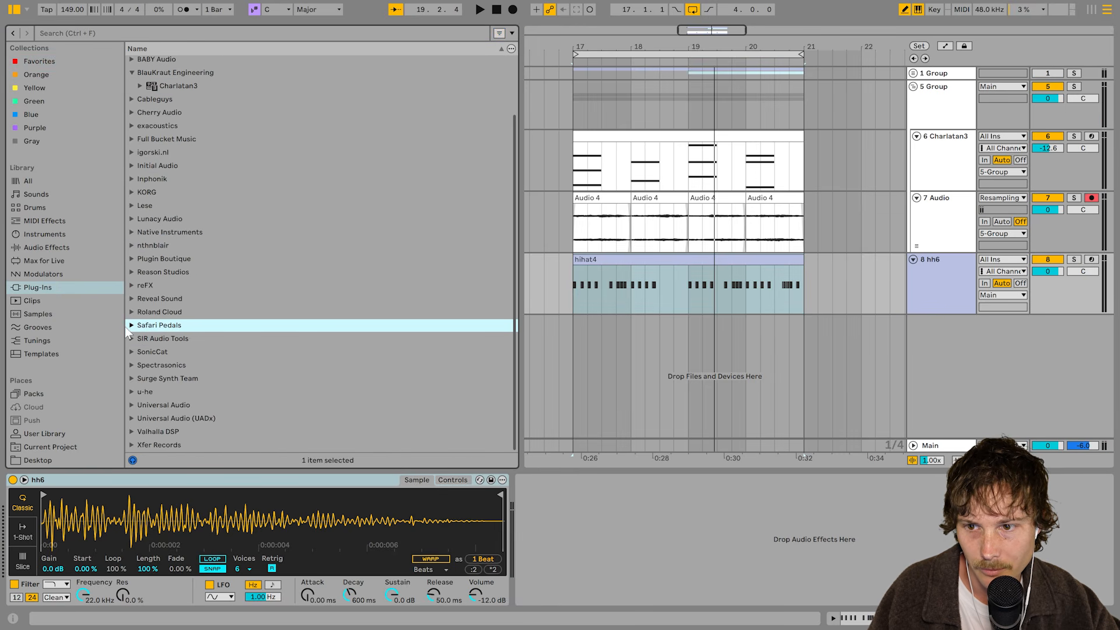
pyautogui.click(132, 325)
pyautogui.click(171, 313)
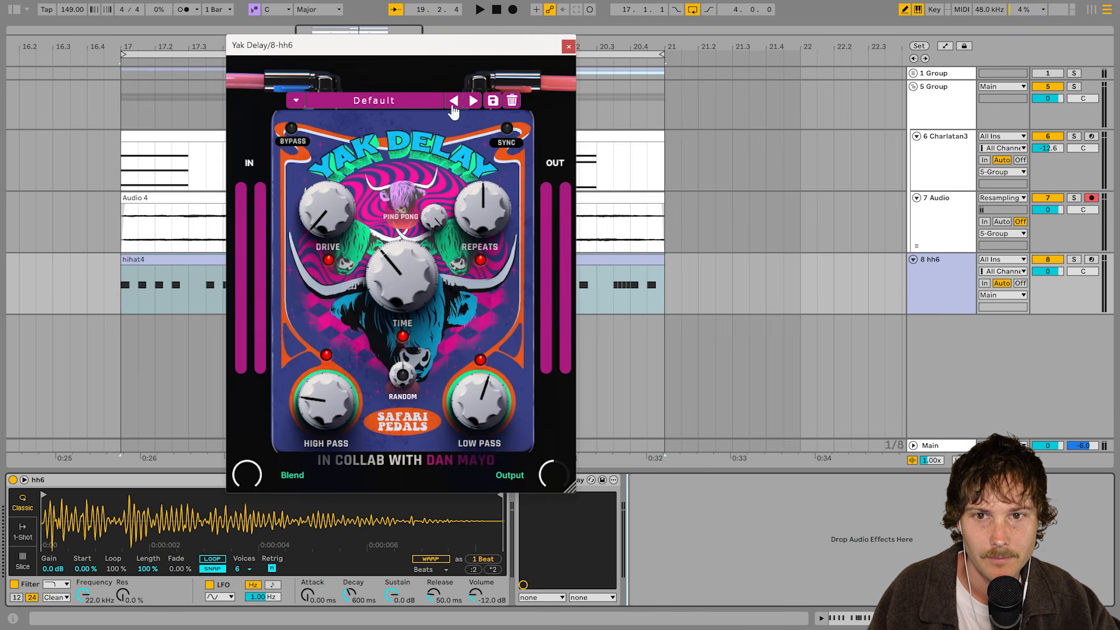
pyautogui.click(391, 100)
pyautogui.click(366, 426)
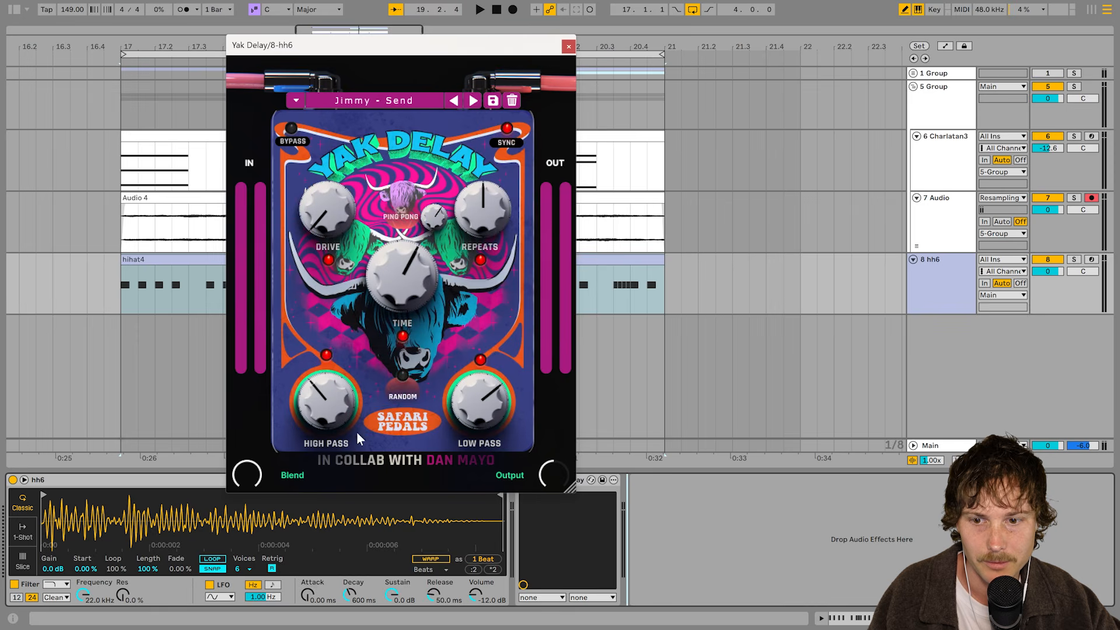
# Play the loop, raise the Yak Delay's output level and hide the plug-in window.
pyautogui.moveTo(247, 472)
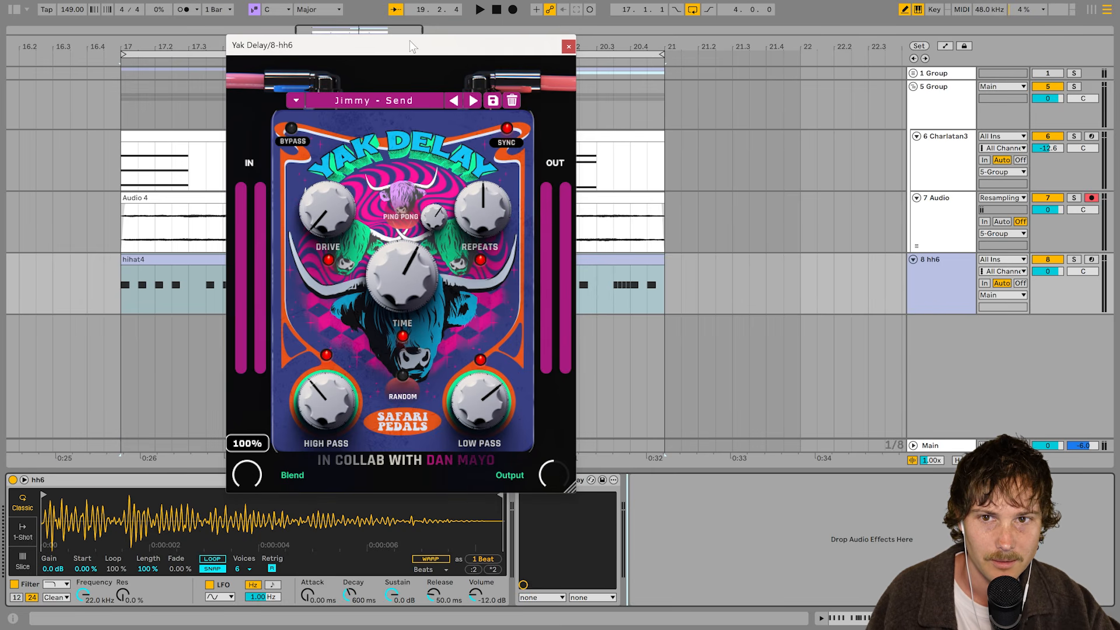
pyautogui.moveTo(410, 45); pyautogui.dragTo(909, 45)
pyautogui.click(387, 284)
pyautogui.press('space')
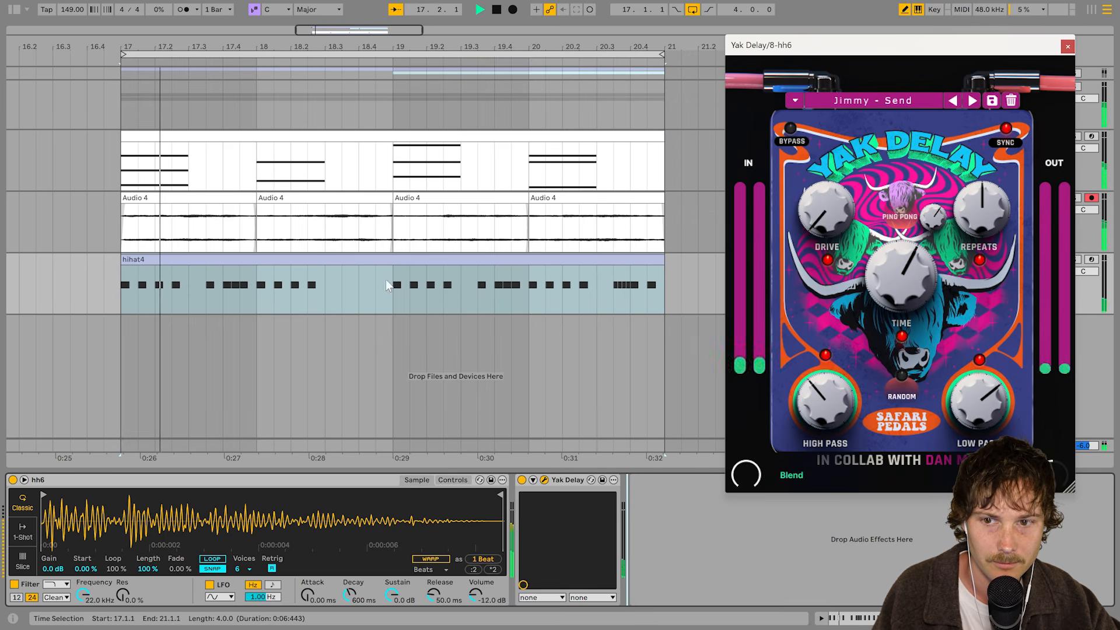
pyautogui.moveTo(1053, 474); pyautogui.dragTo(1054, 402)
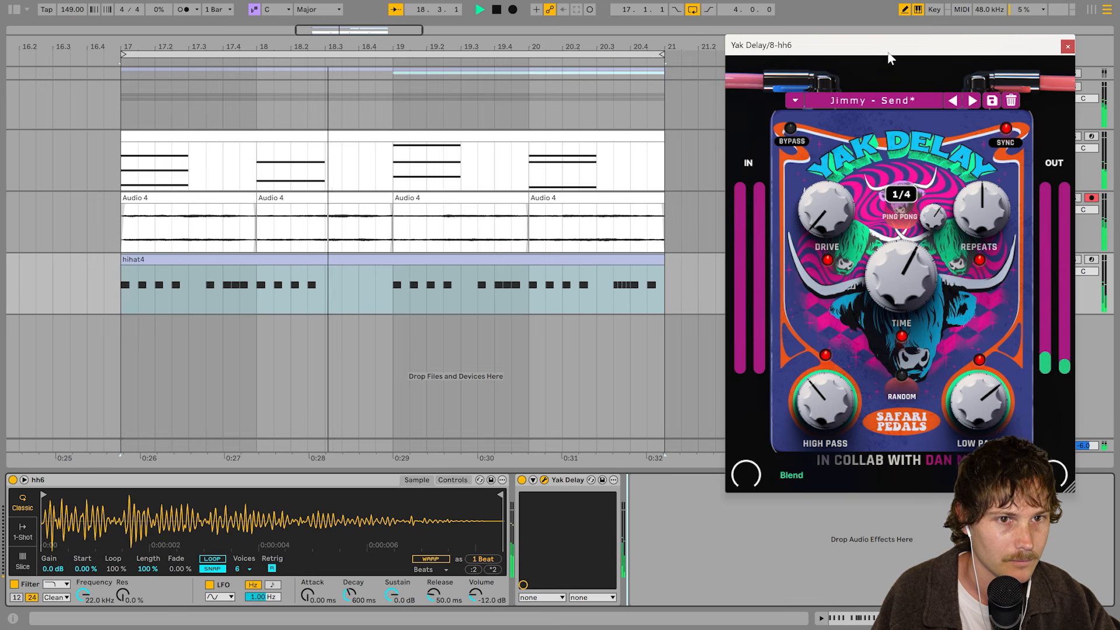
pyautogui.moveTo(881, 50); pyautogui.dragTo(789, 53)
pyautogui.hotkey('ctrl', 'alt', 'p')
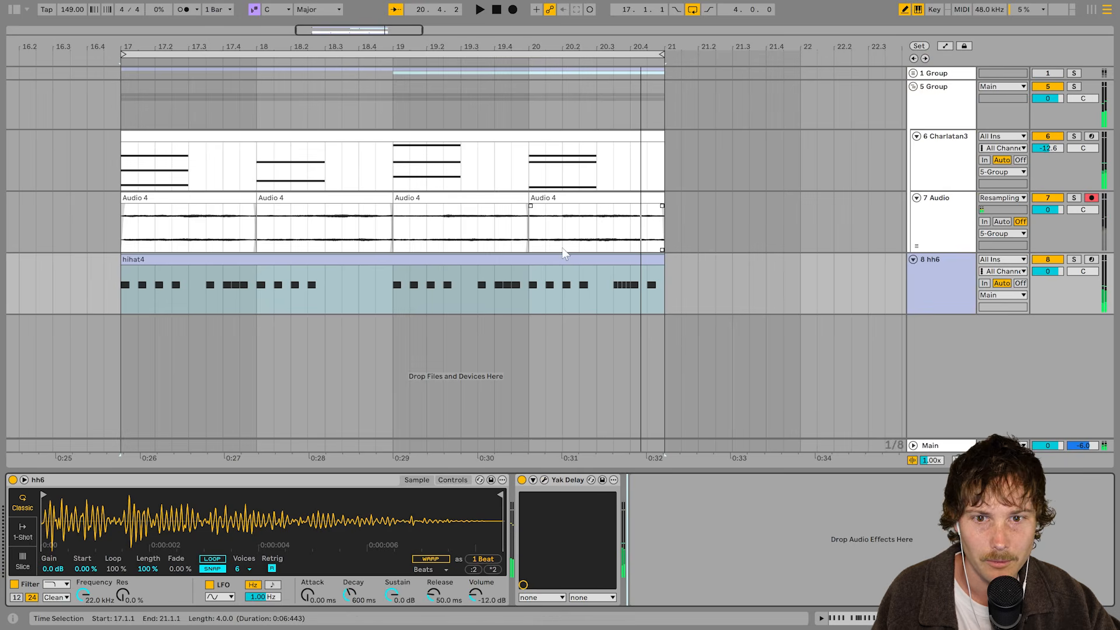
# Show the mixer, raise the 5 Group volume to 1.0 dB and the hi-hat track volume to 6.0 dB.
pyautogui.hotkey('ctrl', 'alt', 'm')
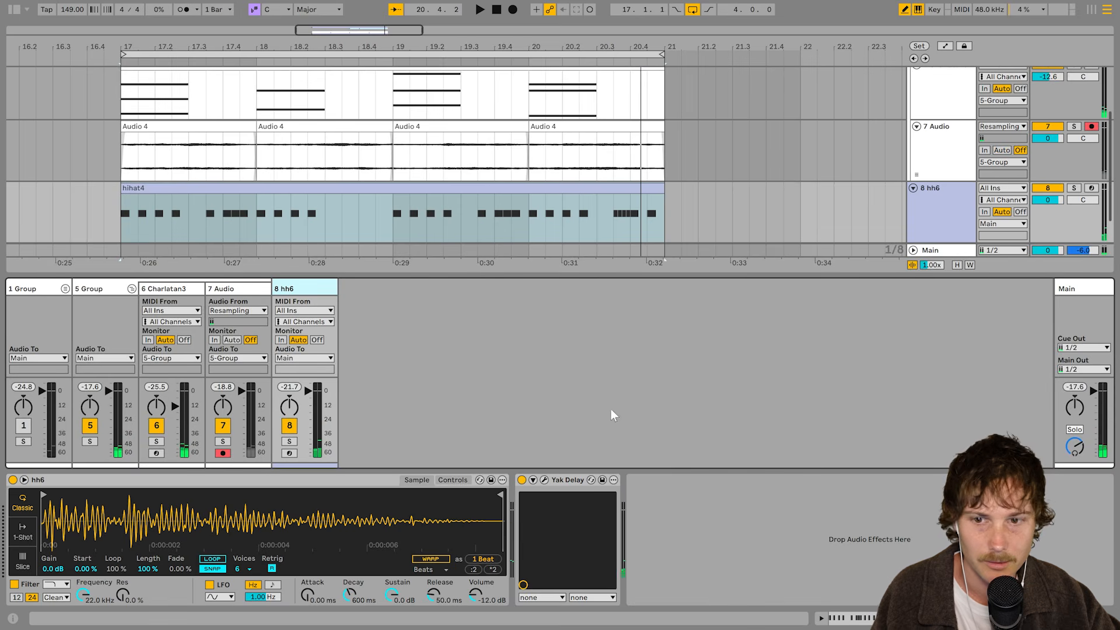
pyautogui.click(116, 290)
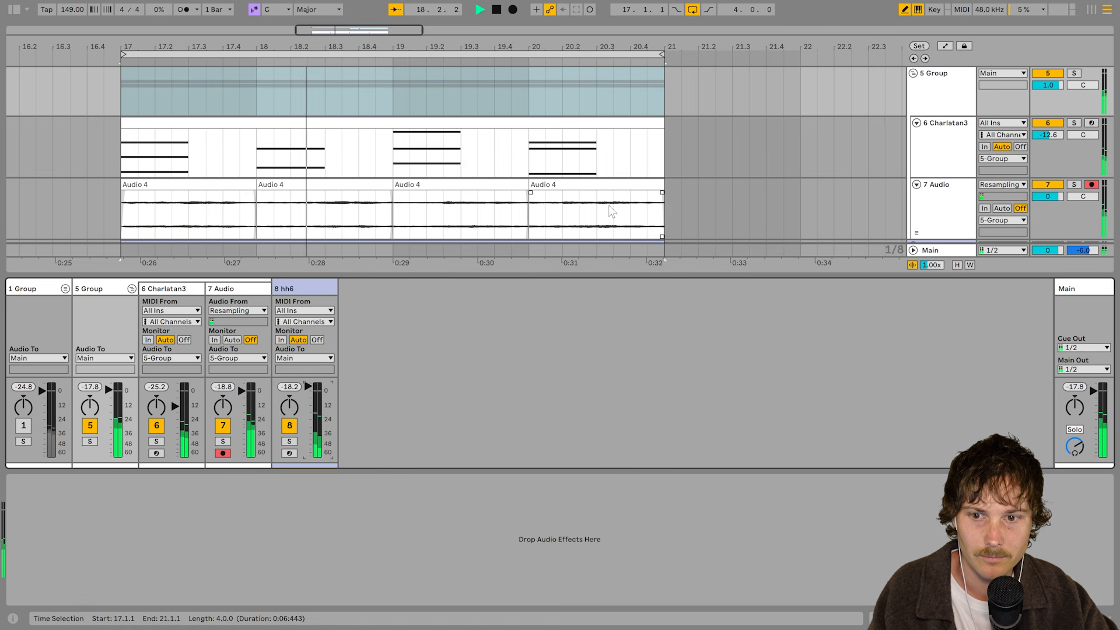
pyautogui.scroll(-3, 613, 212)
pyautogui.click(550, 163)
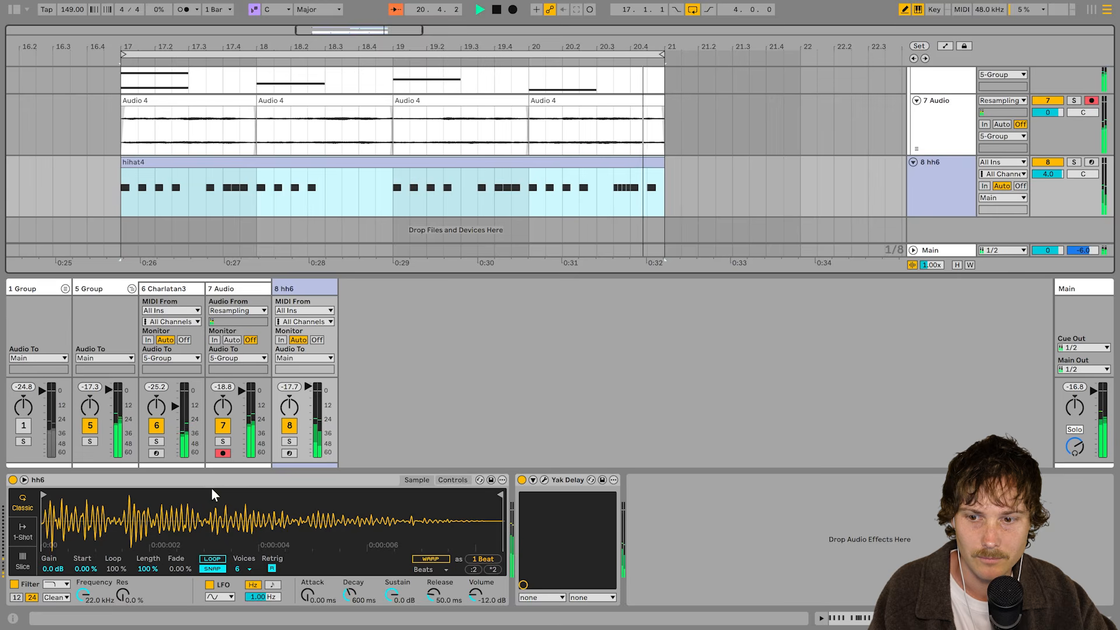
pyautogui.click(311, 481)
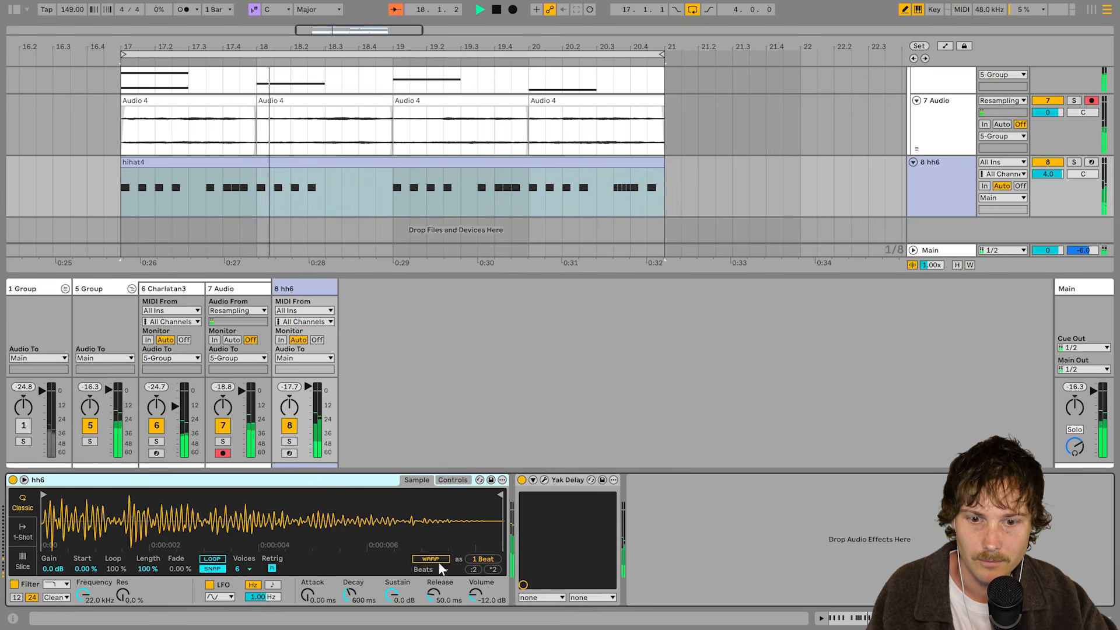
pyautogui.click(479, 546)
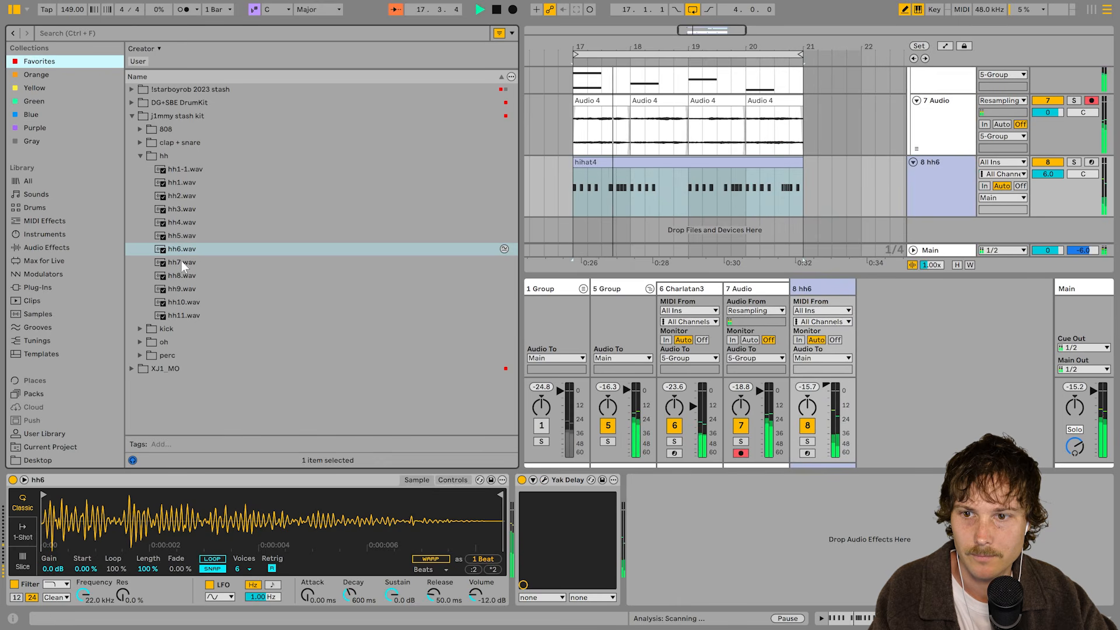
# Replace the hi-hat sample with hh7.wav, setting the Simpler volume to -13.1 dB and the sample gain to 12 dB.
pyautogui.doubleClick(180, 262)
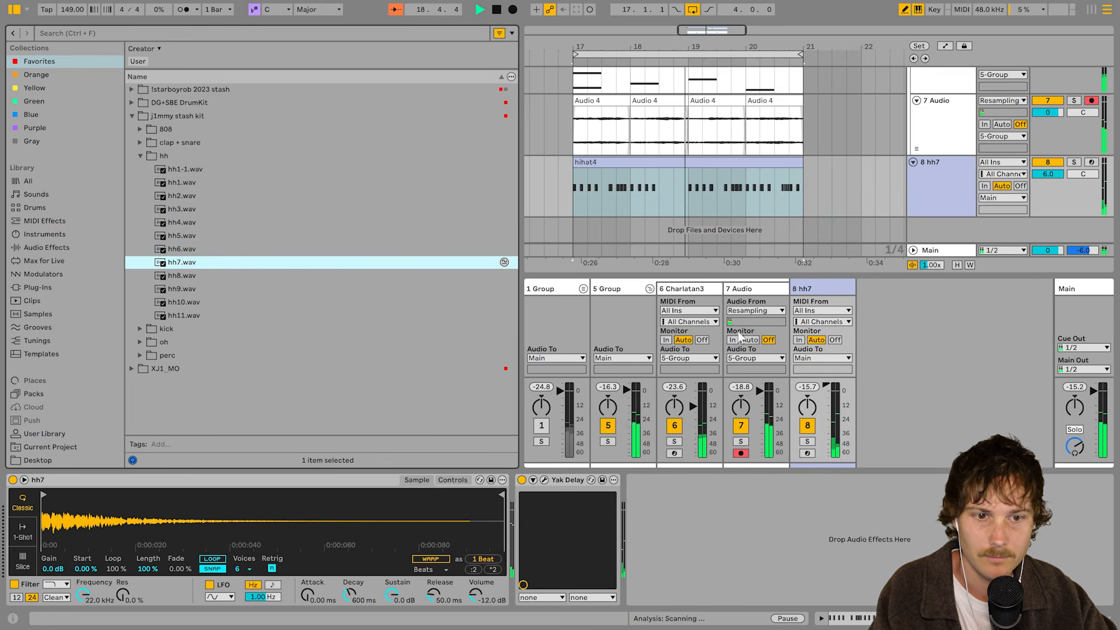
pyautogui.click(827, 390)
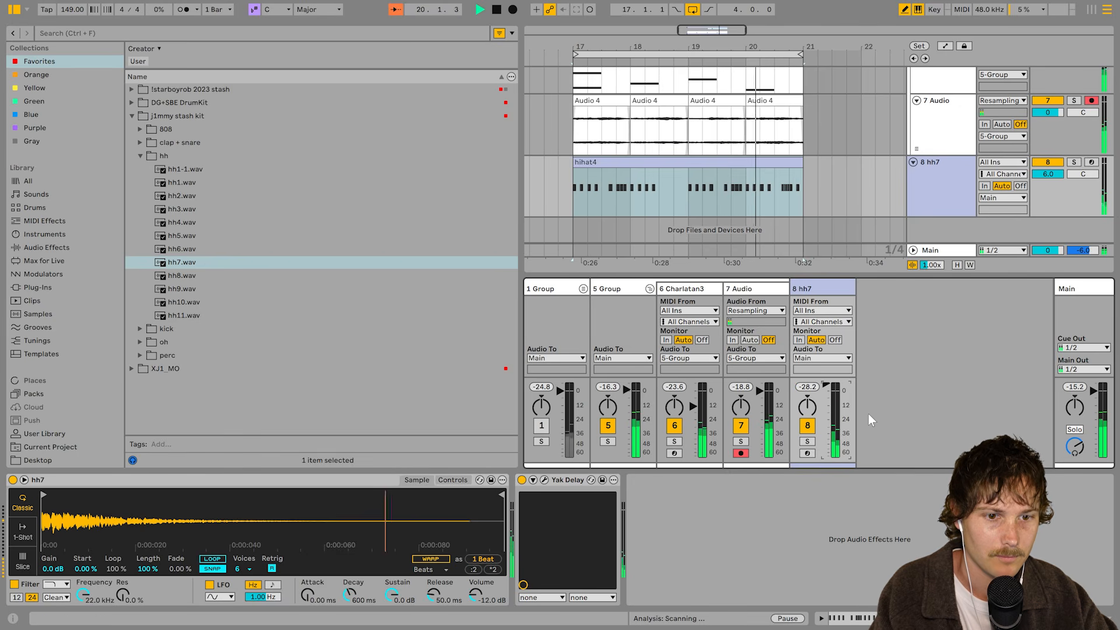
pyautogui.moveTo(482, 594); pyautogui.dragTo(483, 590)
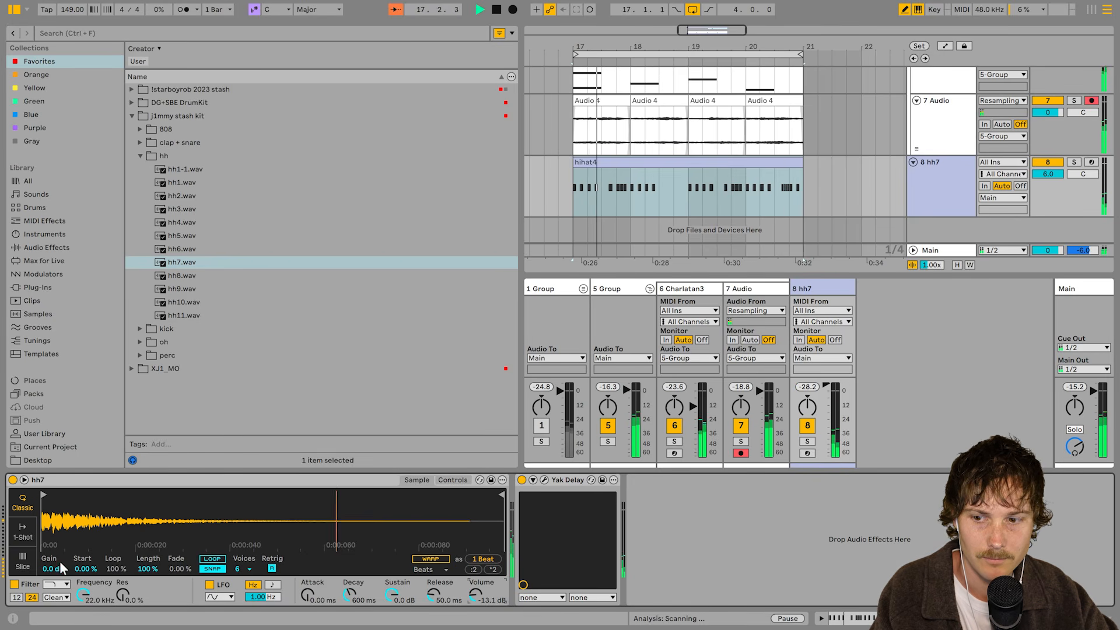
pyautogui.moveTo(61, 564); pyautogui.dragTo(78, 531)
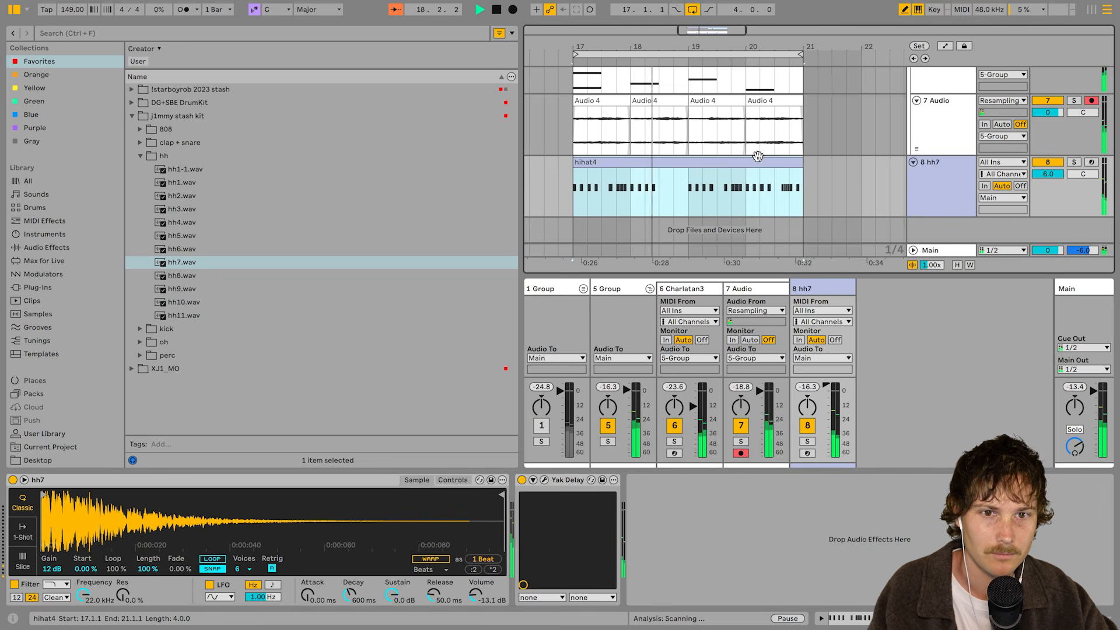
# Ramp the velocities of the four fast roll notes near 4.3.3 in the hihat4 clip from 100 down to 63.
pyautogui.doubleClick(750, 181)
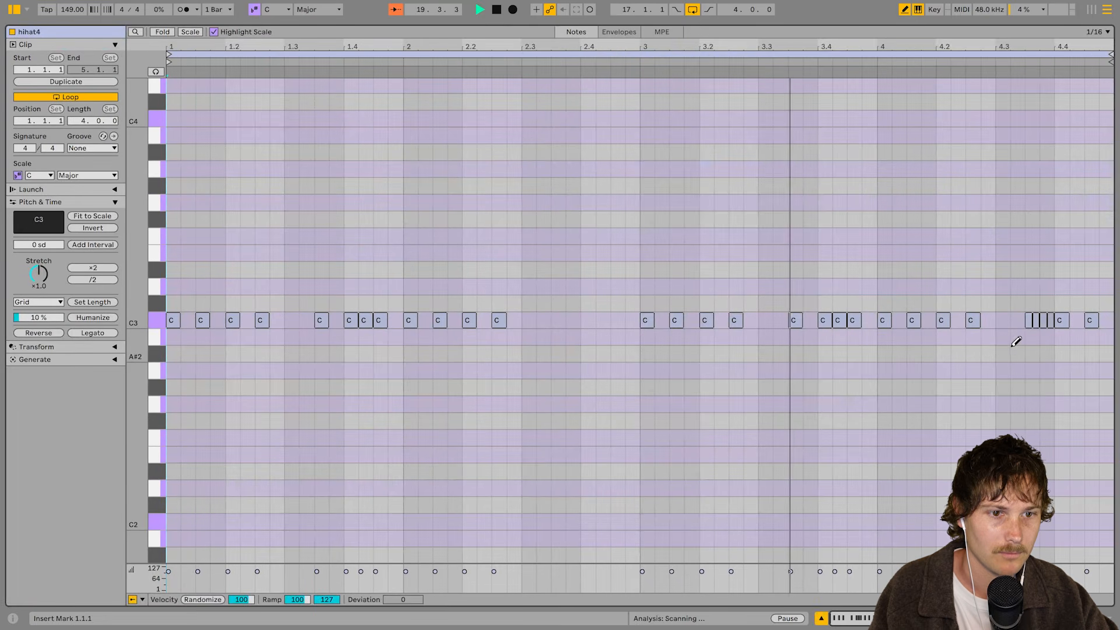
pyautogui.click(1030, 320)
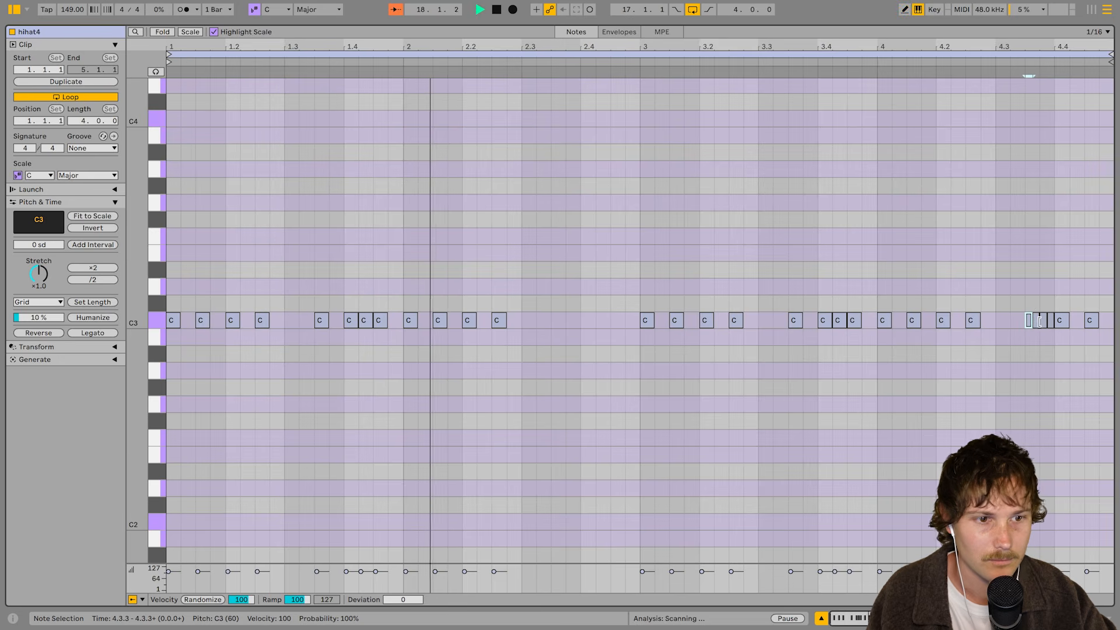
pyautogui.click(1028, 309)
pyautogui.moveTo(1027, 306); pyautogui.dragTo(1046, 341)
pyautogui.keyDown('shift'); pyautogui.click(1051, 327); pyautogui.keyUp('shift')
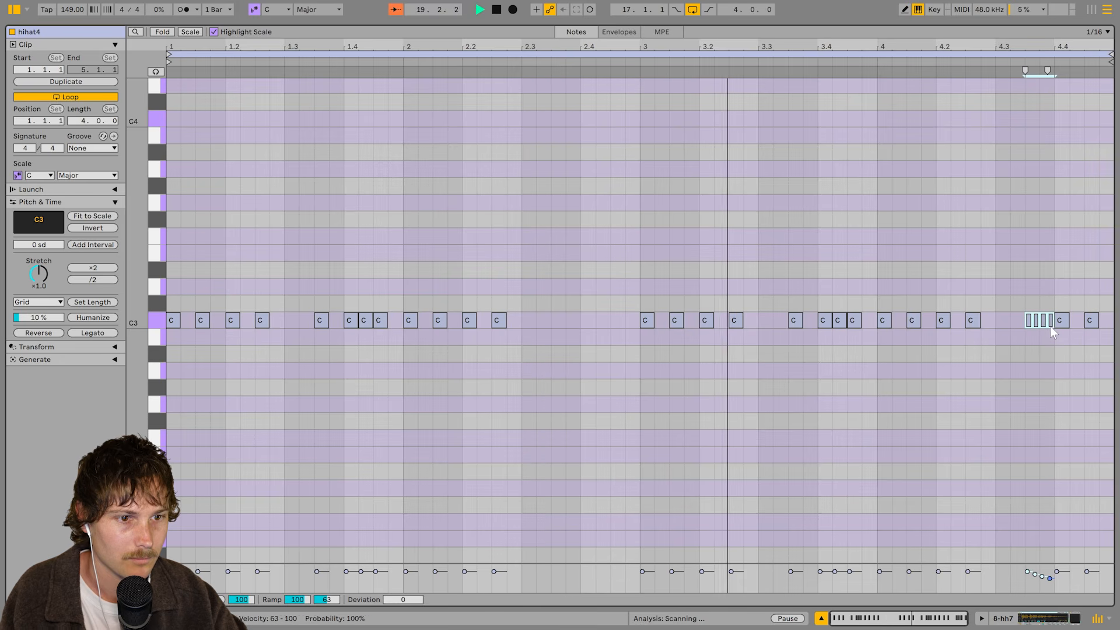
# Lower the velocity ramp of the four roll notes near 4.3.3 to 21 through 1, and return to the hi-hat track's devices.
pyautogui.moveTo(1042, 577); pyautogui.dragTo(1043, 604)
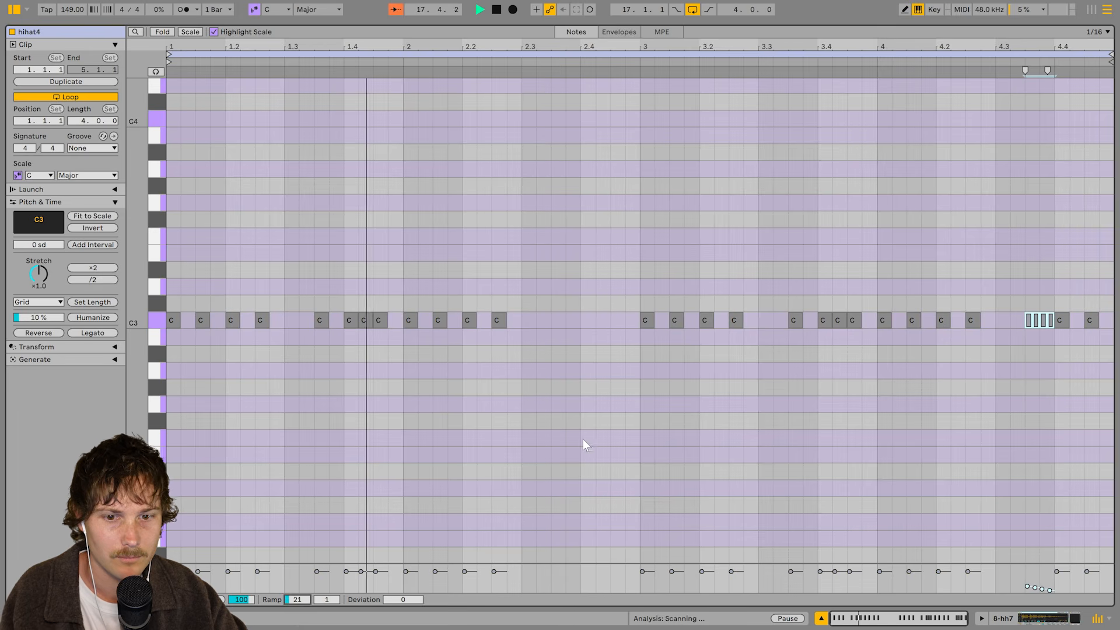
pyautogui.click(641, 461)
pyautogui.hotkey('shift', 'Tab')
pyautogui.click(688, 188)
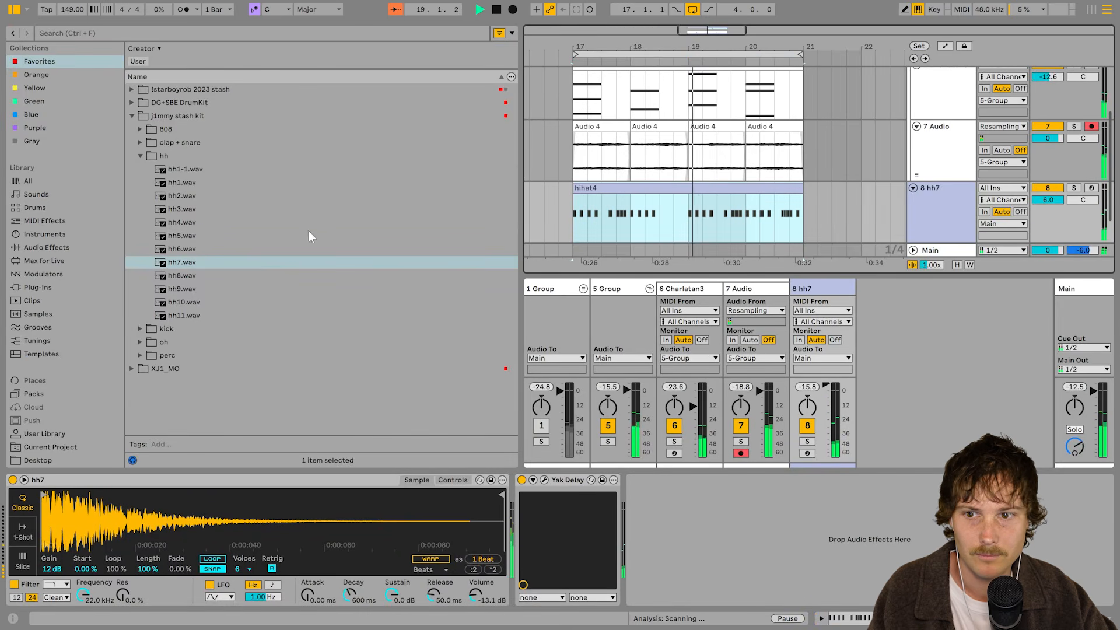
# Try hh8.wav, hh9.wav and hh10.wav in turn as the hi-hat sample.
pyautogui.doubleClick(177, 275)
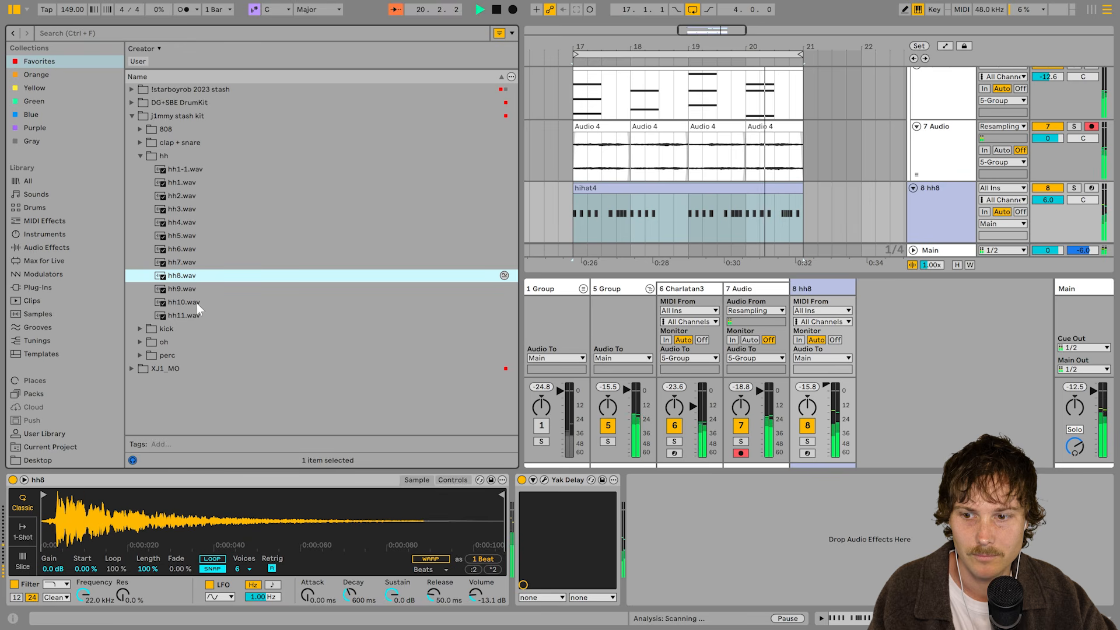
pyautogui.doubleClick(170, 289)
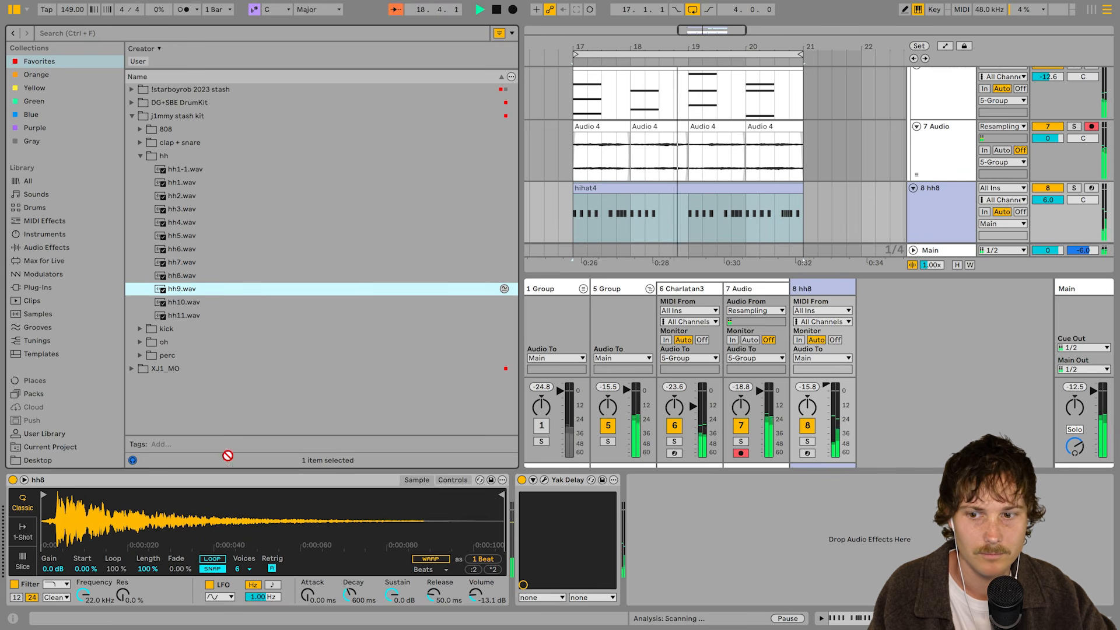
pyautogui.moveTo(176, 299); pyautogui.dragTo(108, 530)
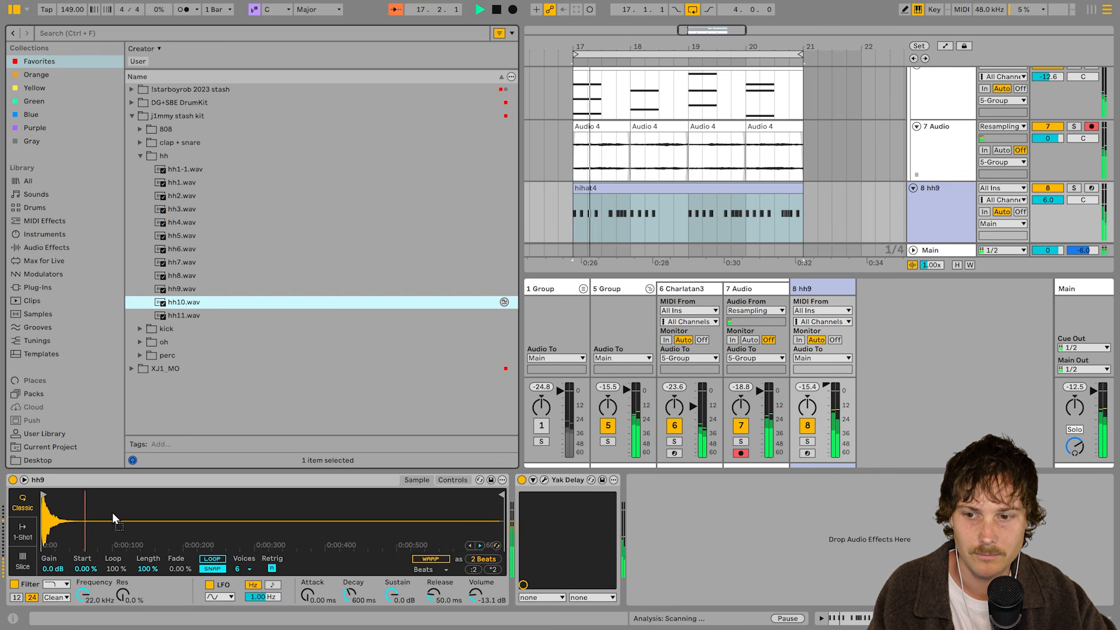
# Set the Yak Delay's Blend to 100% on the hi-hat track and close the plug-in window.
pyautogui.click(544, 480)
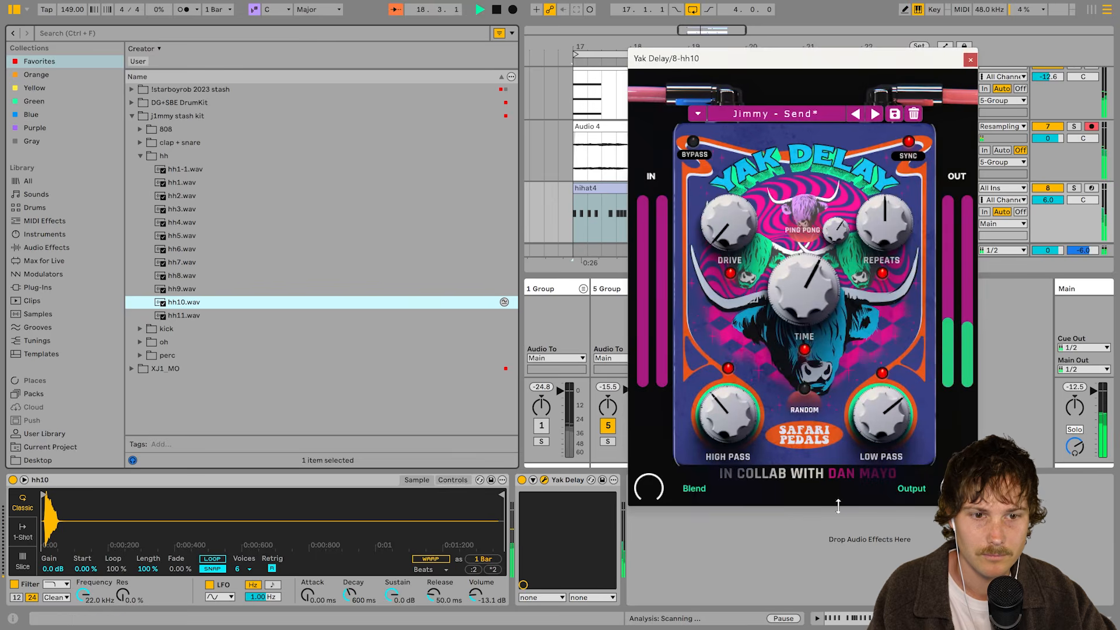
pyautogui.moveTo(652, 486)
pyautogui.moveTo(655, 492); pyautogui.dragTo(661, 490)
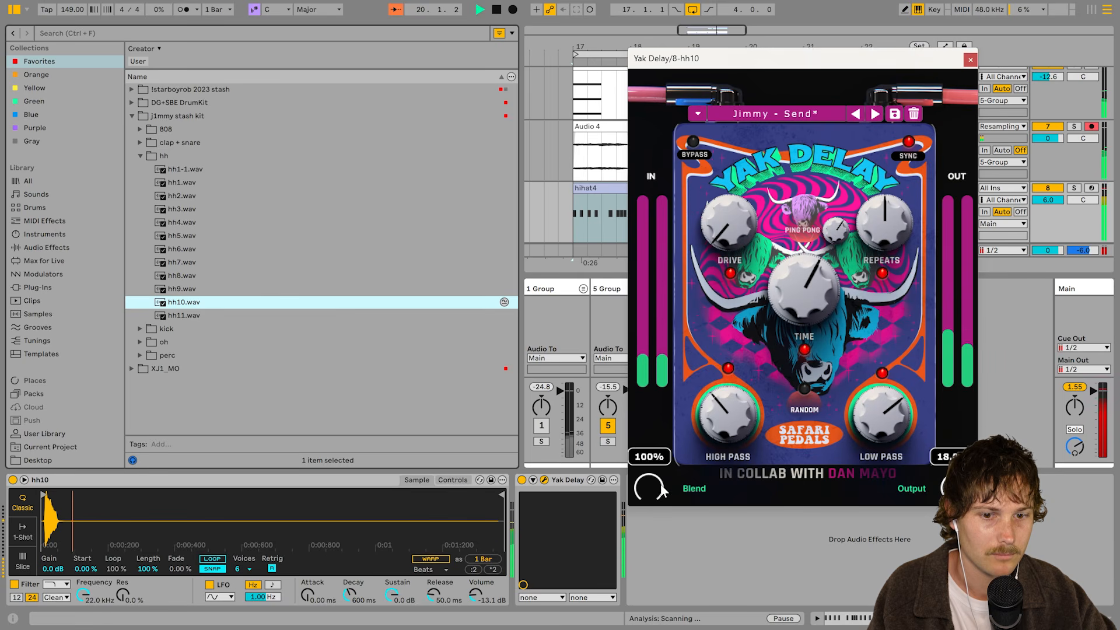
pyautogui.click(970, 60)
# Try hh11.wav, replace the hi-hat sample with hh1.wav and collapse the hh folder.
pyautogui.click(218, 315)
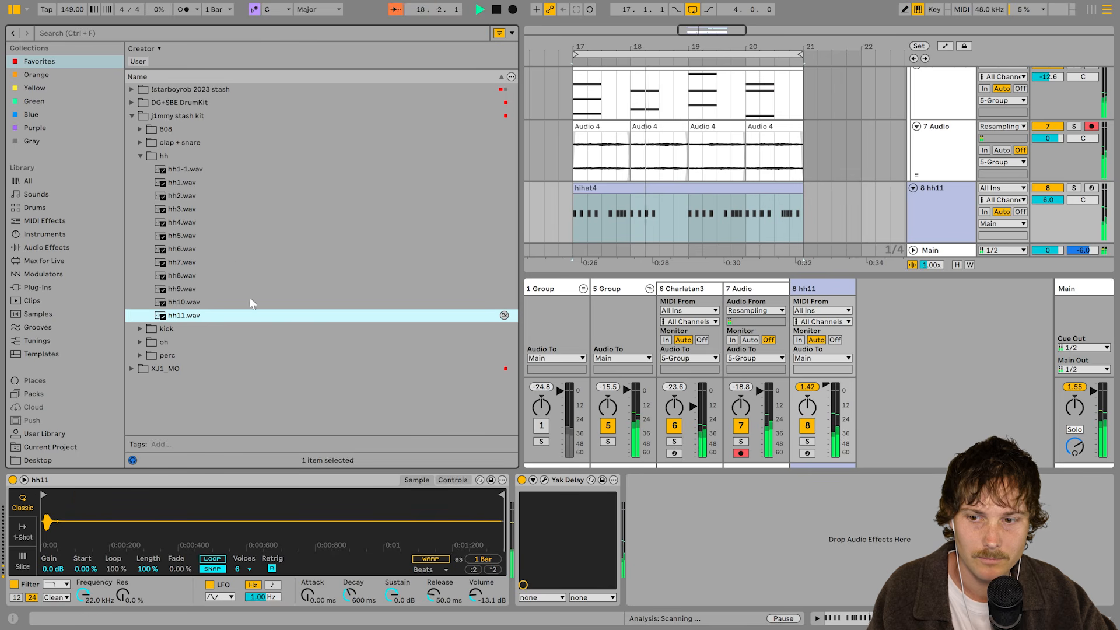
pyautogui.click(177, 182)
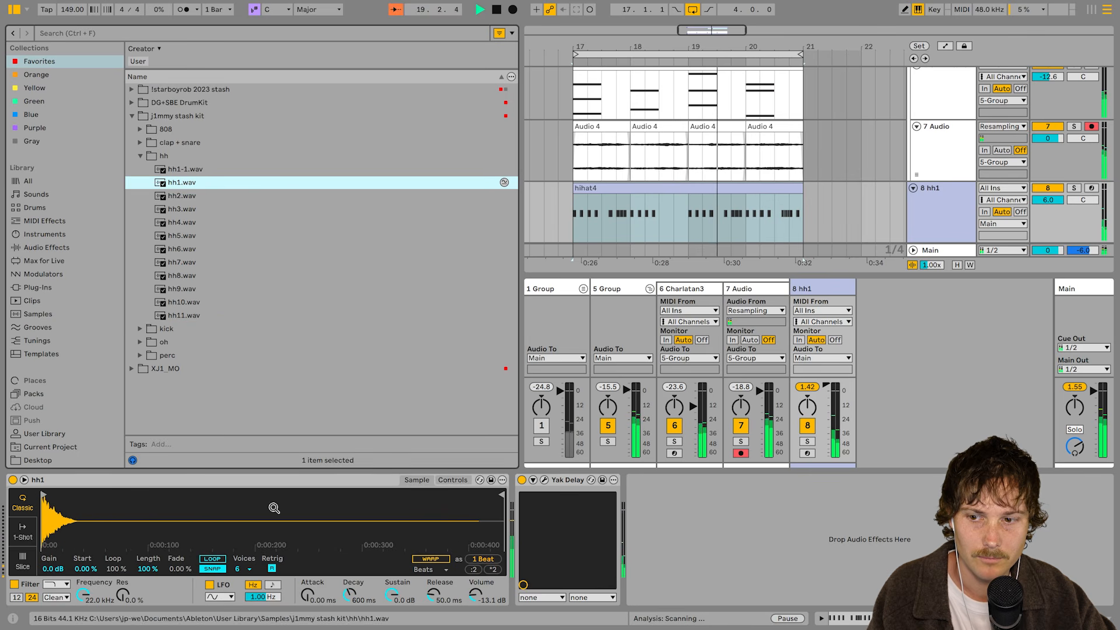
pyautogui.click(694, 216)
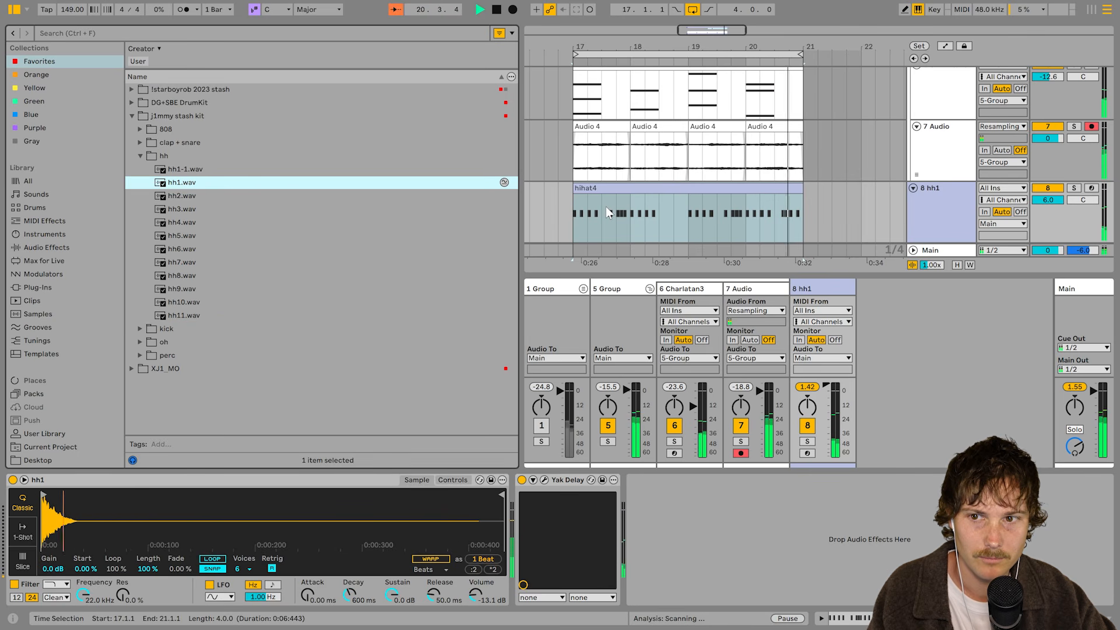
pyautogui.click(140, 156)
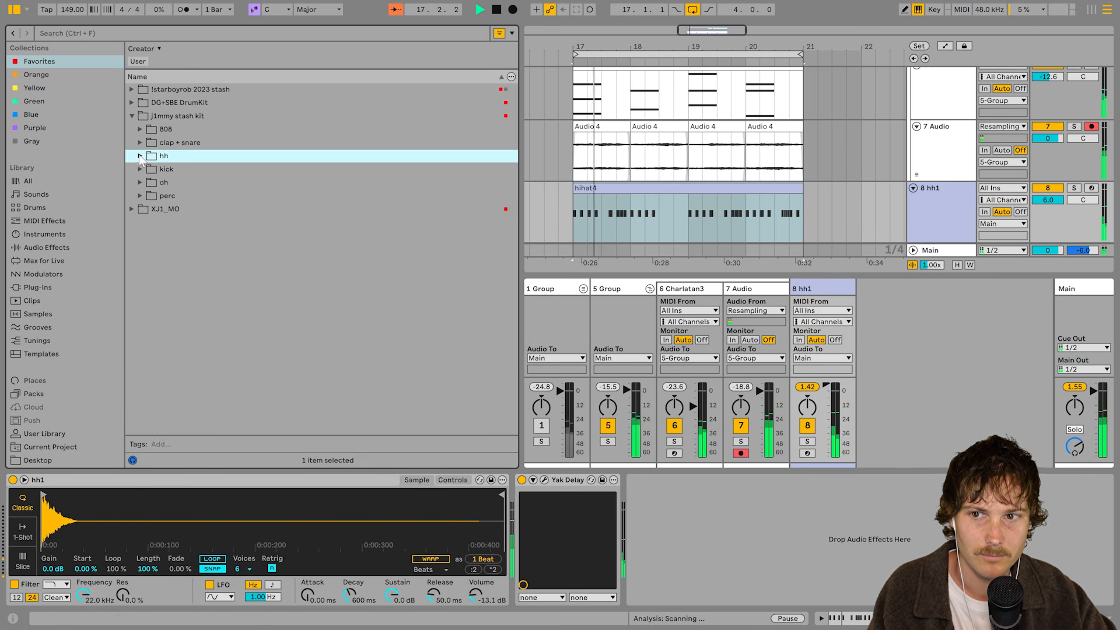
# Hide the browser and slightly raise the hi-hat Simpler's volume.
pyautogui.click(13, 10)
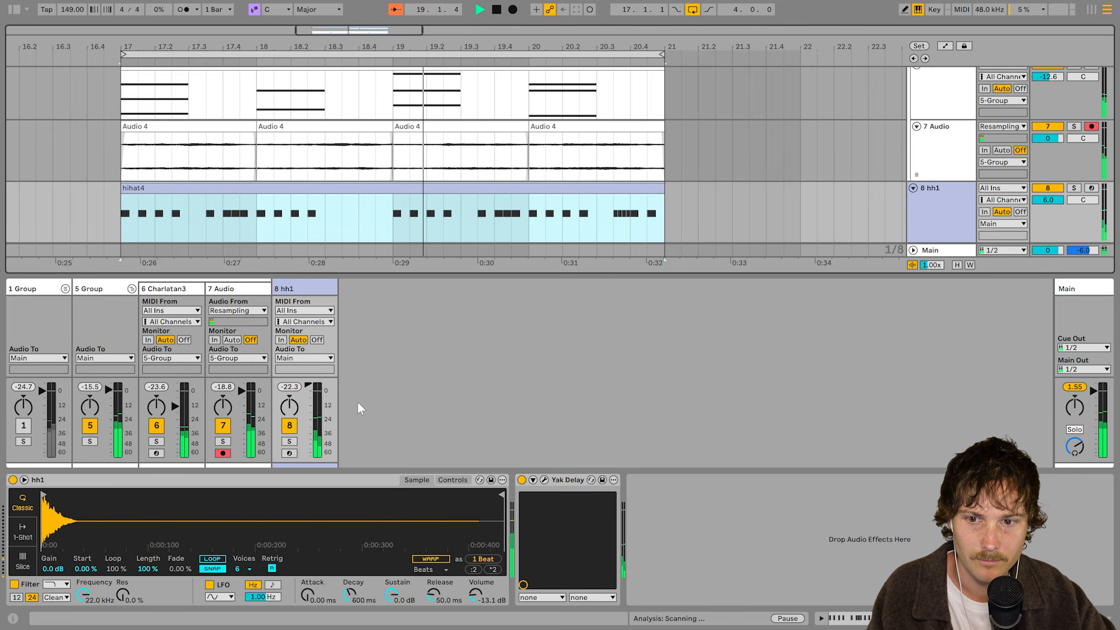
pyautogui.click(309, 386)
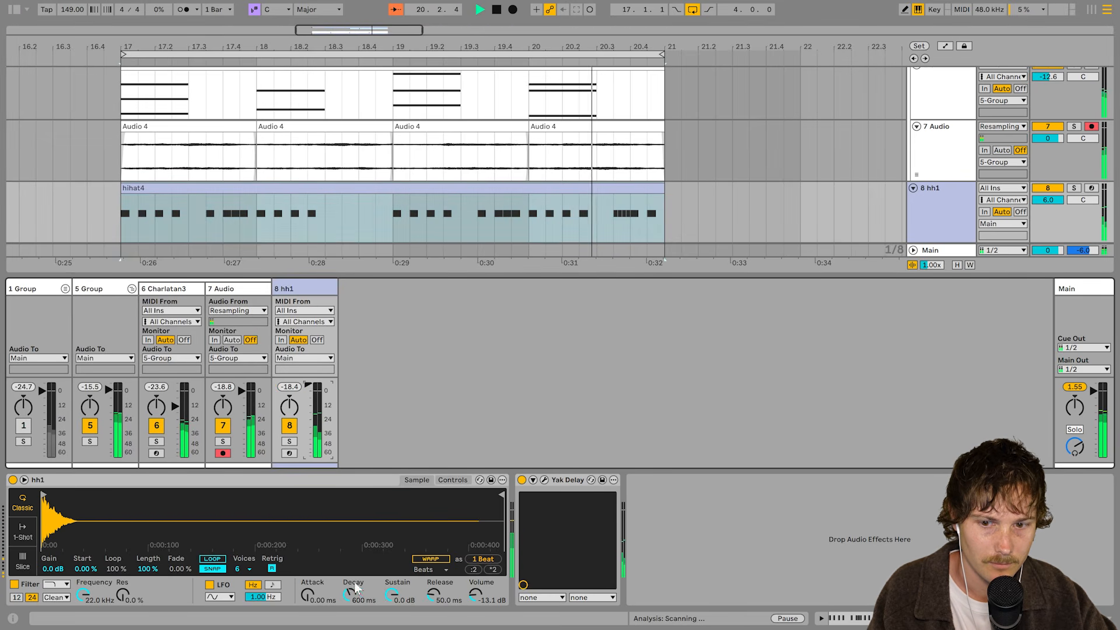
pyautogui.moveTo(474, 596); pyautogui.dragTo(474, 592)
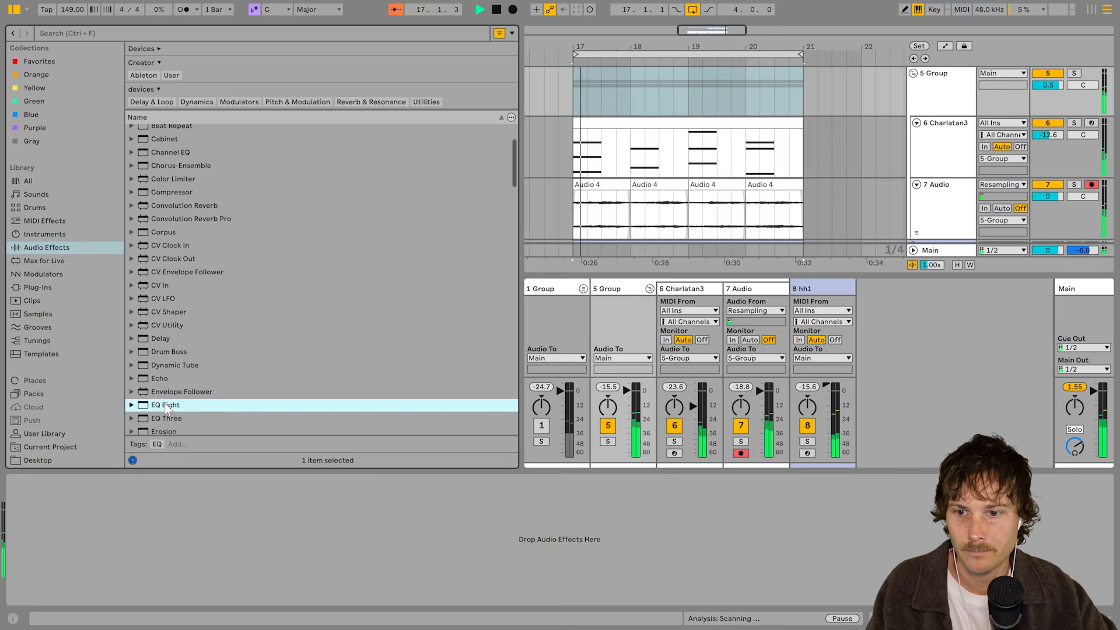
# Add EQ Eight to the 5 Group, turn band 1 into a low cut and raise its cutoff above 100 Hz.
pyautogui.doubleClick(170, 406)
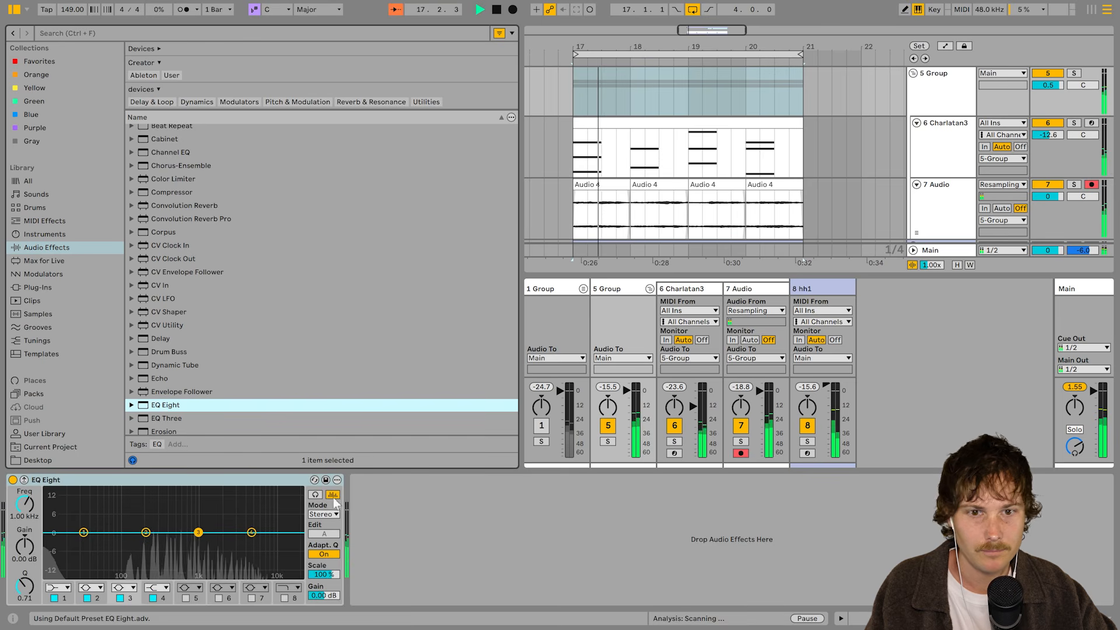
pyautogui.click(59, 587)
pyautogui.click(59, 516)
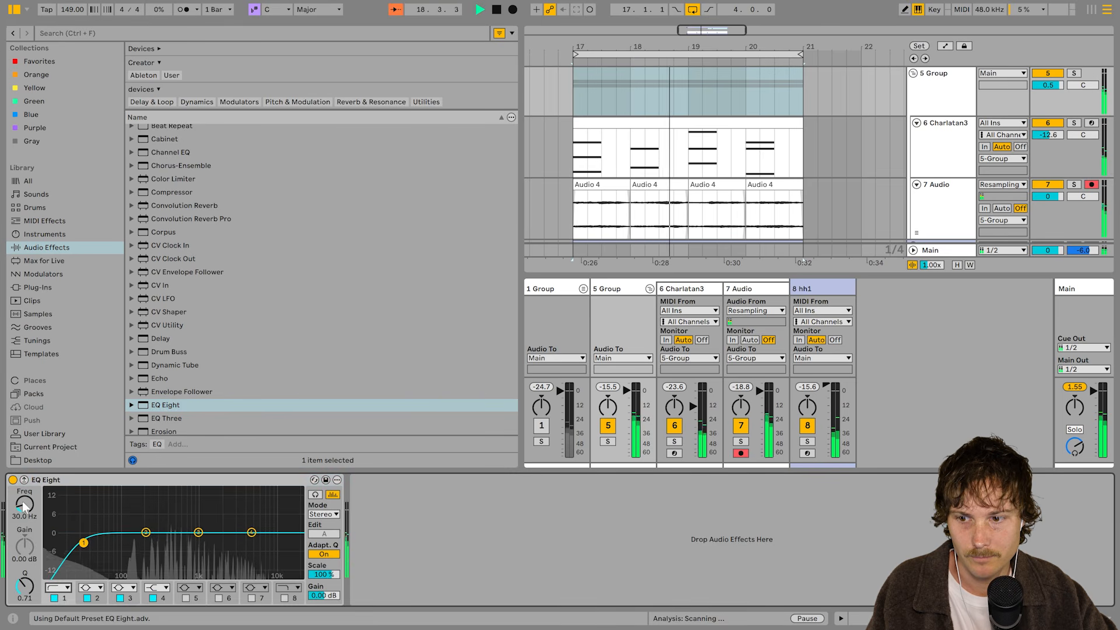
pyautogui.moveTo(83, 542); pyautogui.dragTo(117, 543)
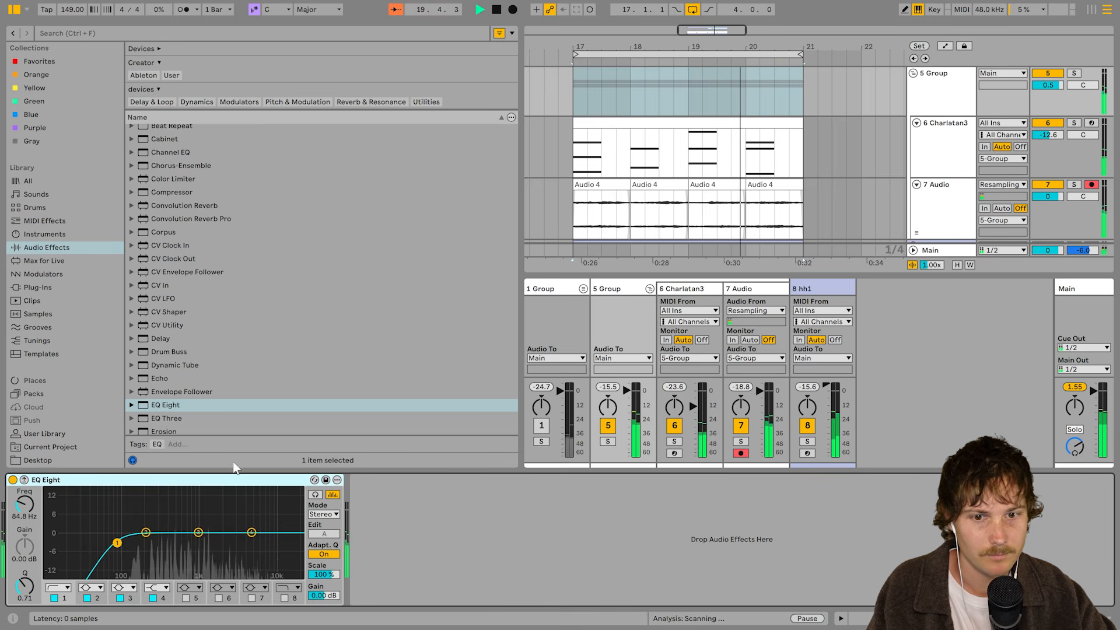
pyautogui.click(634, 296)
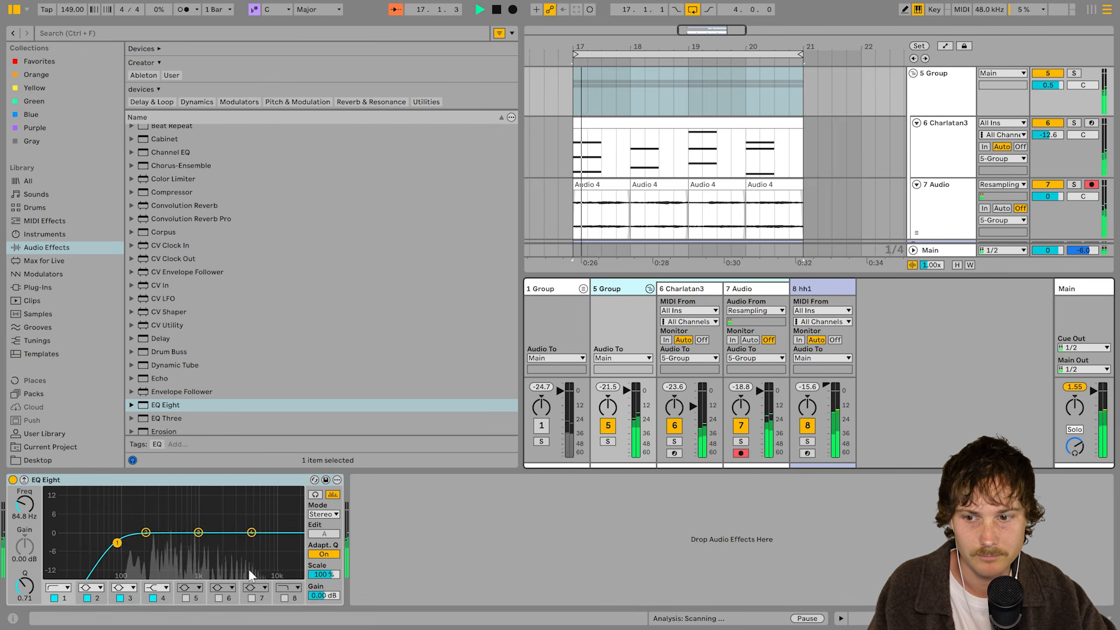
pyautogui.moveTo(117, 543); pyautogui.dragTo(149, 542)
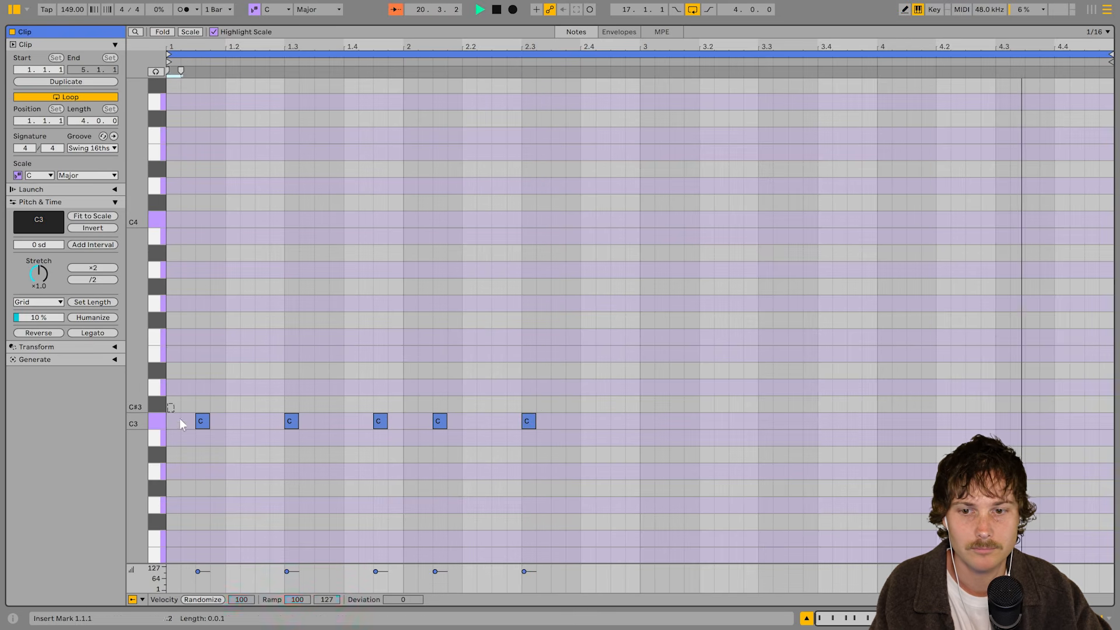
# Duplicate the clap clip's first two bars of notes into bars 3 and 4, and delete the note at 4.3.
pyautogui.moveTo(181, 419); pyautogui.dragTo(639, 463)
pyautogui.hotkey('ctrl', 'd')
pyautogui.click(966, 443)
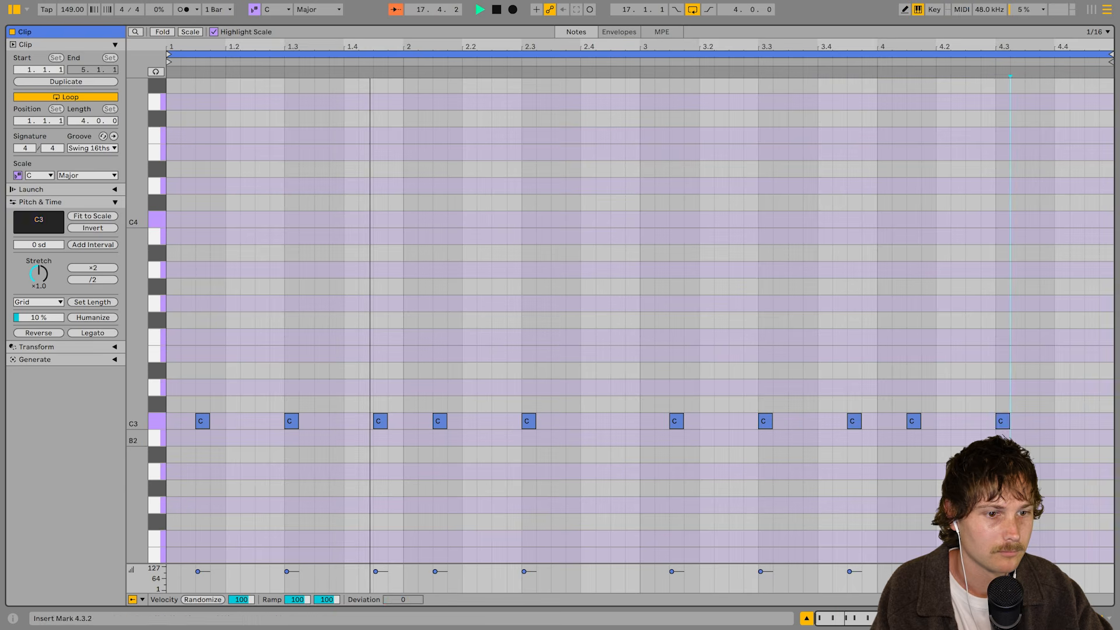
pyautogui.doubleClick(1002, 421)
# Move the clap note at 1.4.3 up to C#3 and return to the clap track's devices.
pyautogui.click(381, 421)
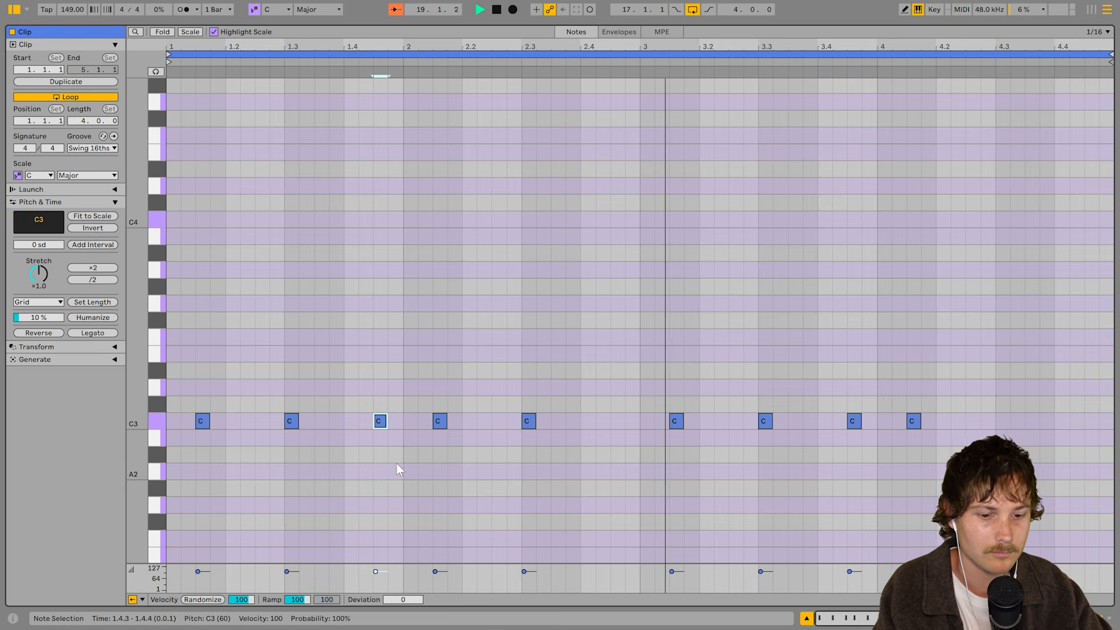
pyautogui.press('Up')
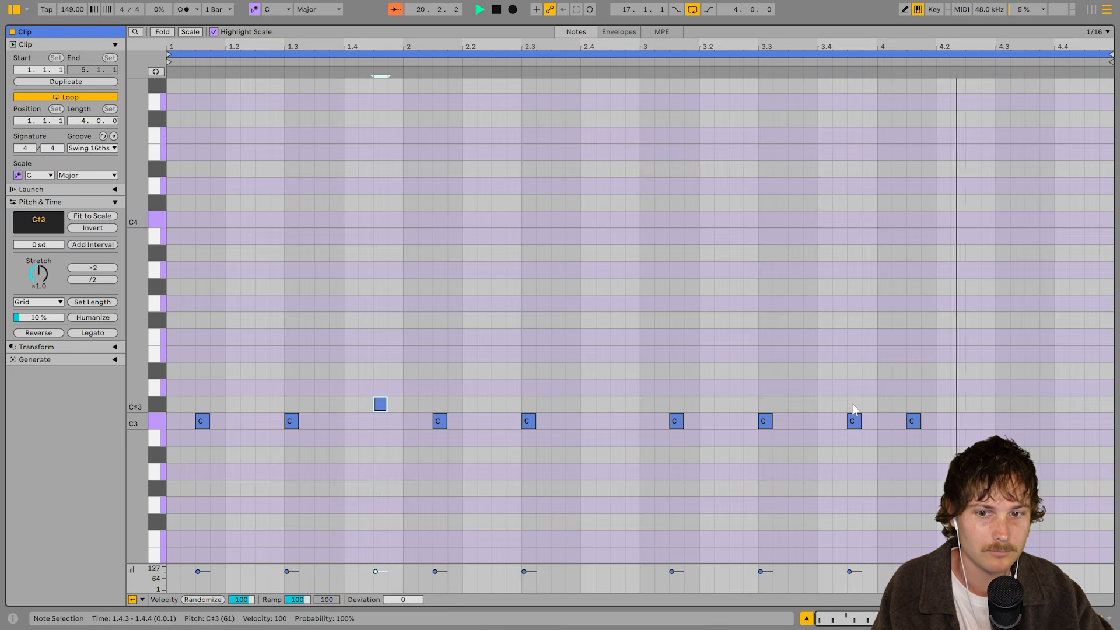
pyautogui.hotkey('shift', 'Tab')
pyautogui.scroll(-1, 608, 243)
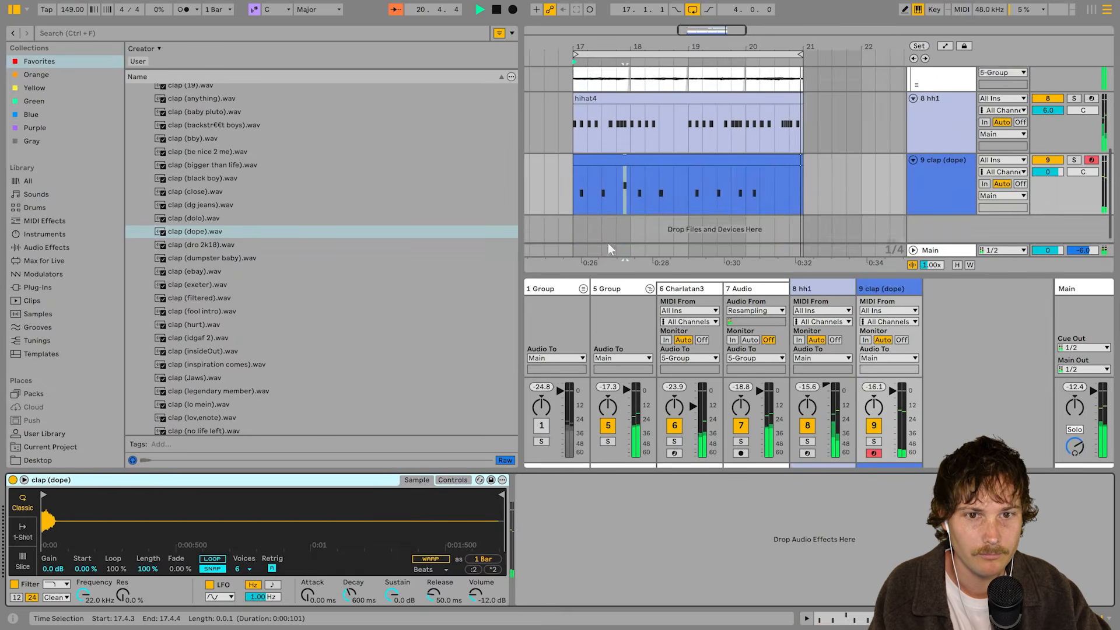
# Audition several claps and replace the clap (dope) sample with clap (fool intro).wav.
pyautogui.click(202, 310)
pyautogui.click(200, 326)
pyautogui.click(205, 301)
pyautogui.click(205, 313)
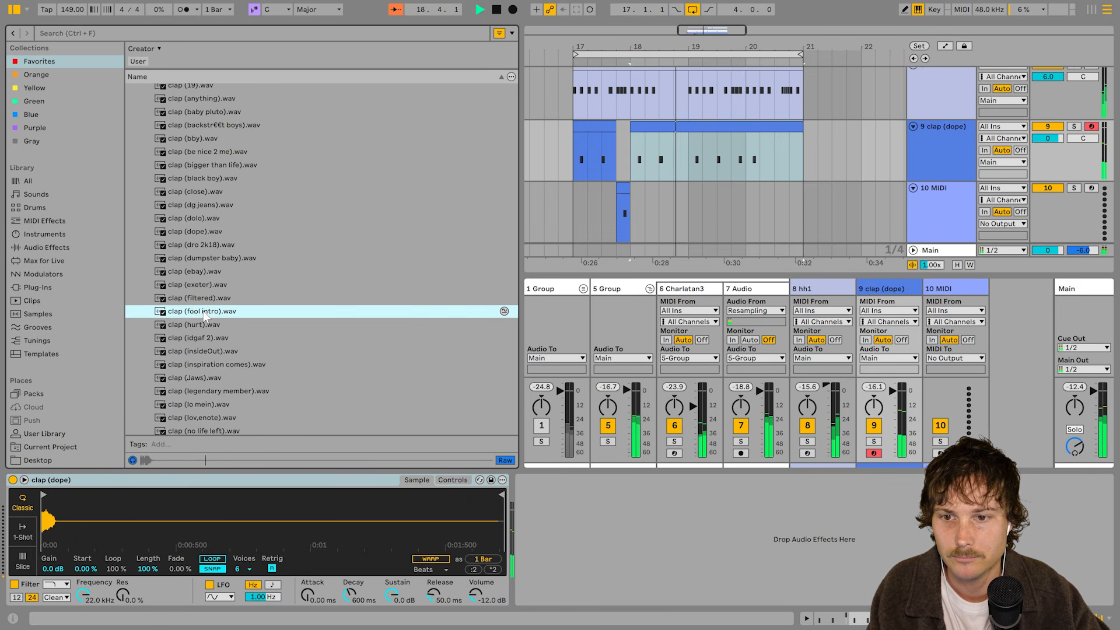
pyautogui.moveTo(220, 400); pyautogui.dragTo(256, 542)
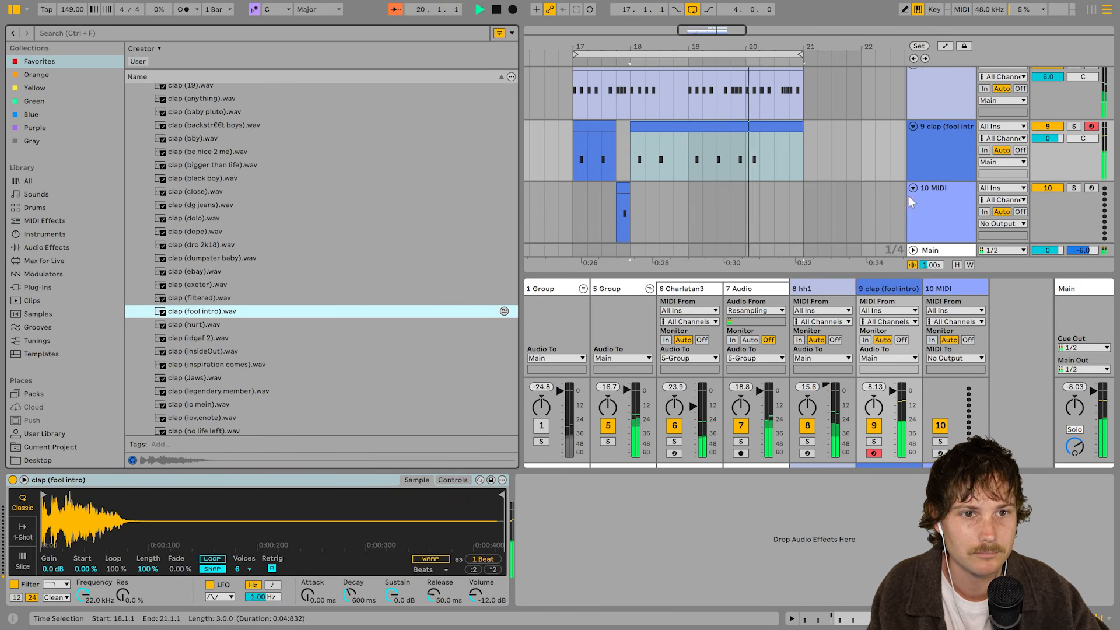
# Set the clap track's volume to 0.1 dB in the Session view and return to the Arrangement with the browser shown.
pyautogui.scroll(3, 224, 234)
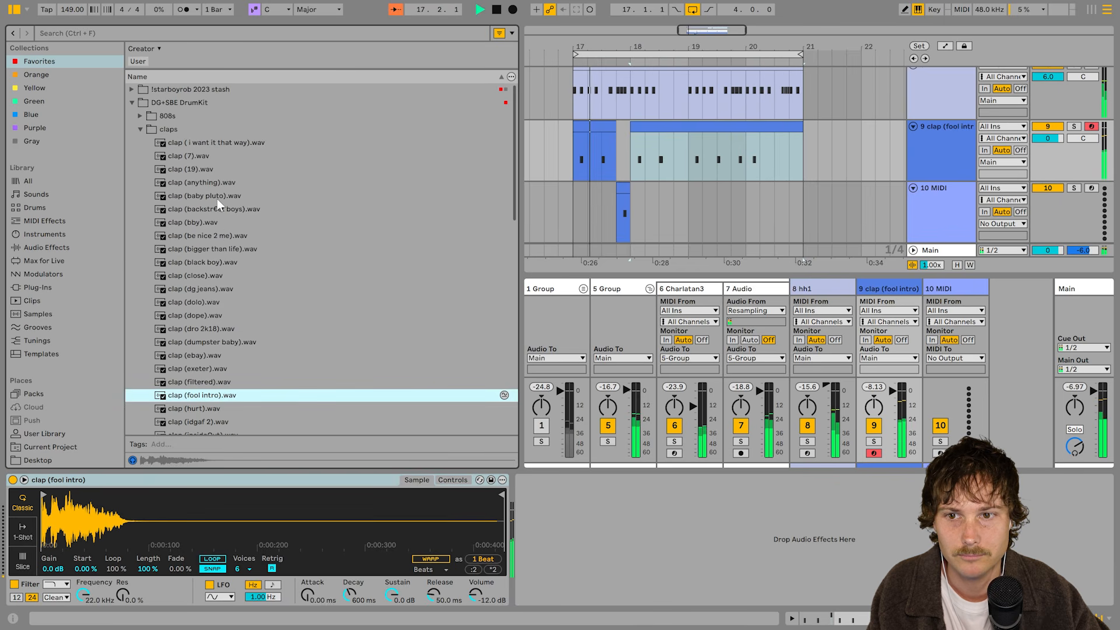
pyautogui.hotkey('ctrl', 'alt', 'b')
pyautogui.press('Tab')
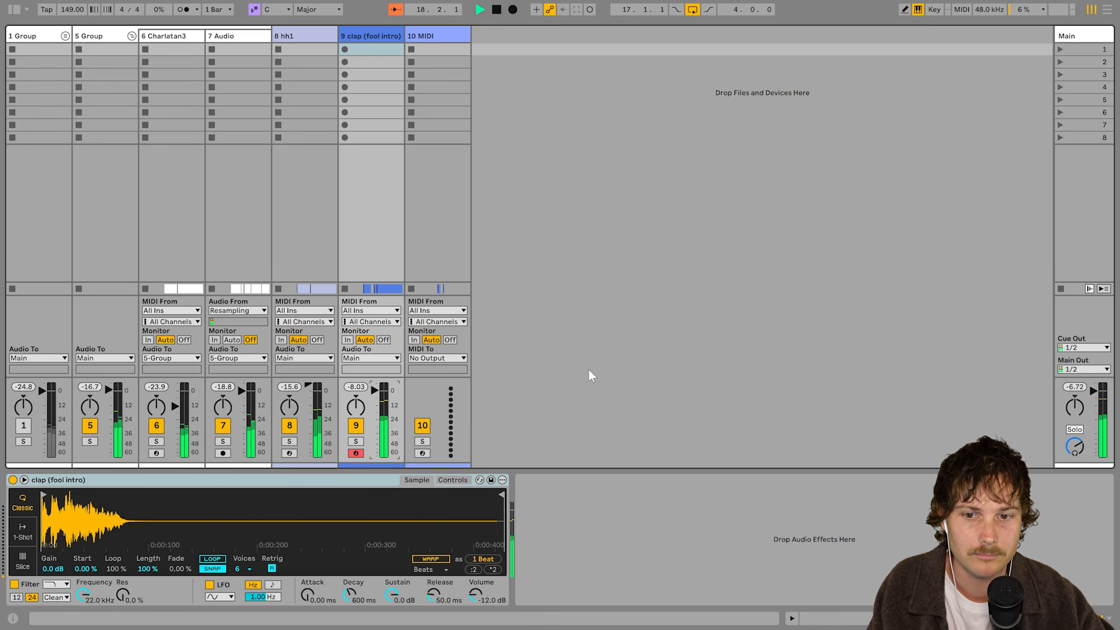
pyautogui.press('Tab')
pyautogui.hotkey('ctrl', 'alt', 'b')
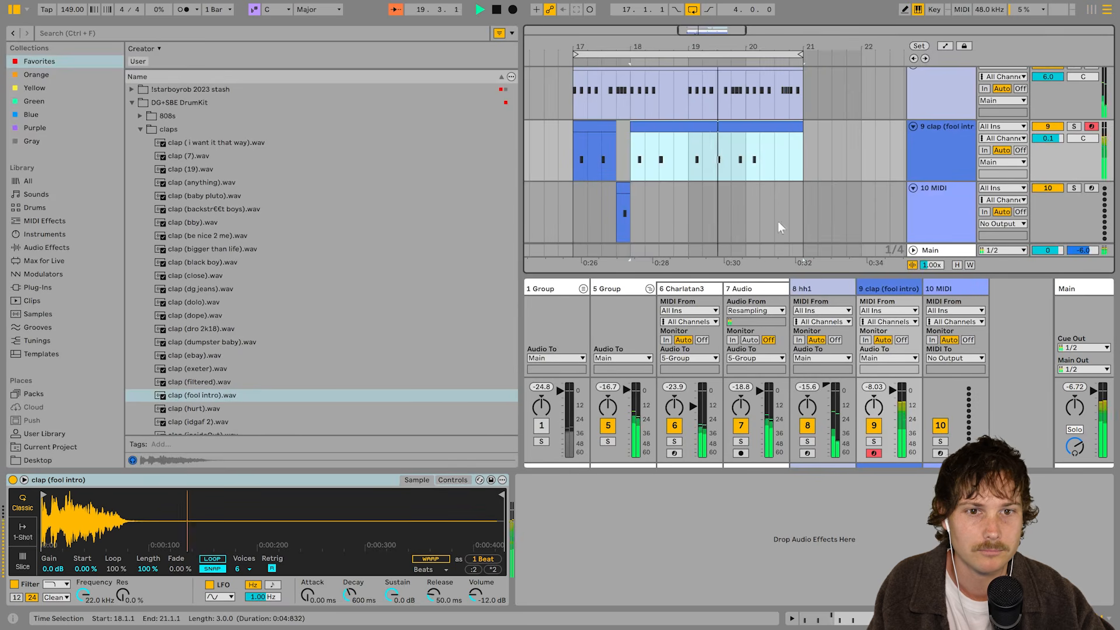
# Select the 10 MIDI track, collapse the claps folder and open the DG+SBE DrumKit's snares folder.
pyautogui.press('Down')
pyautogui.click(163, 134)
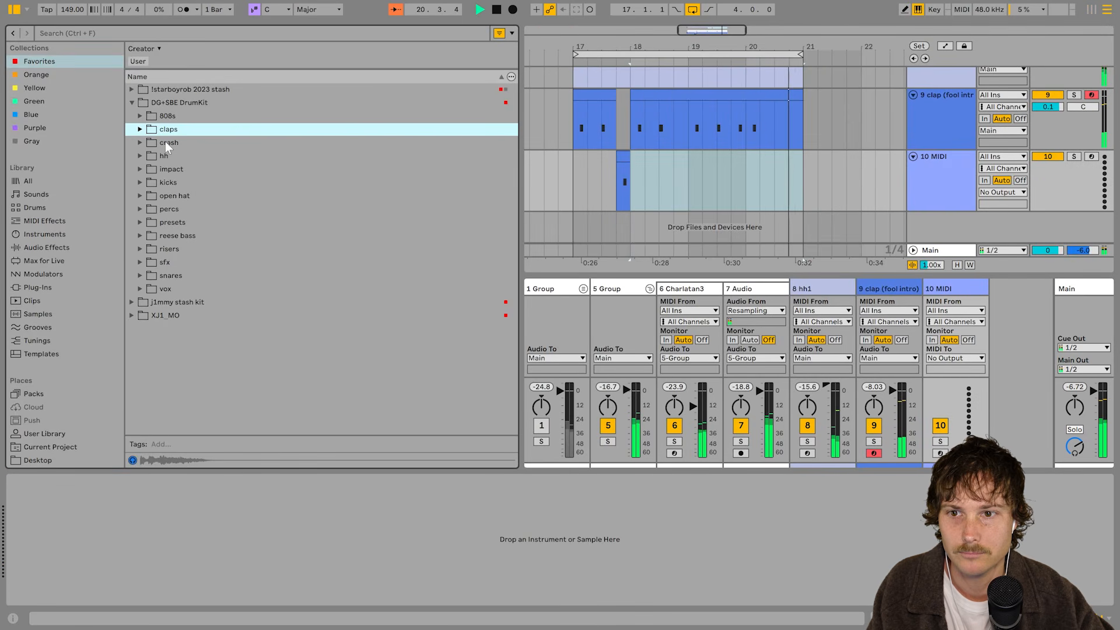
pyautogui.click(139, 274)
# Audition the snare samples and load snare (close).wav onto the 10 MIDI track.
pyautogui.click(239, 292)
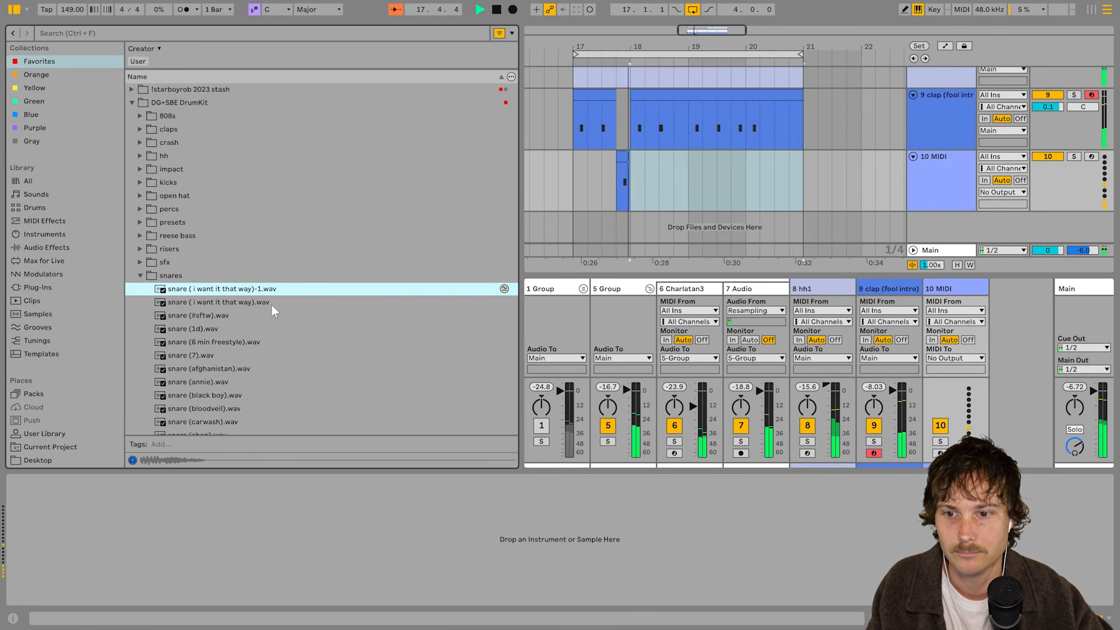
pyautogui.click(268, 302)
pyautogui.scroll(-3, 274, 315)
pyautogui.click(299, 378)
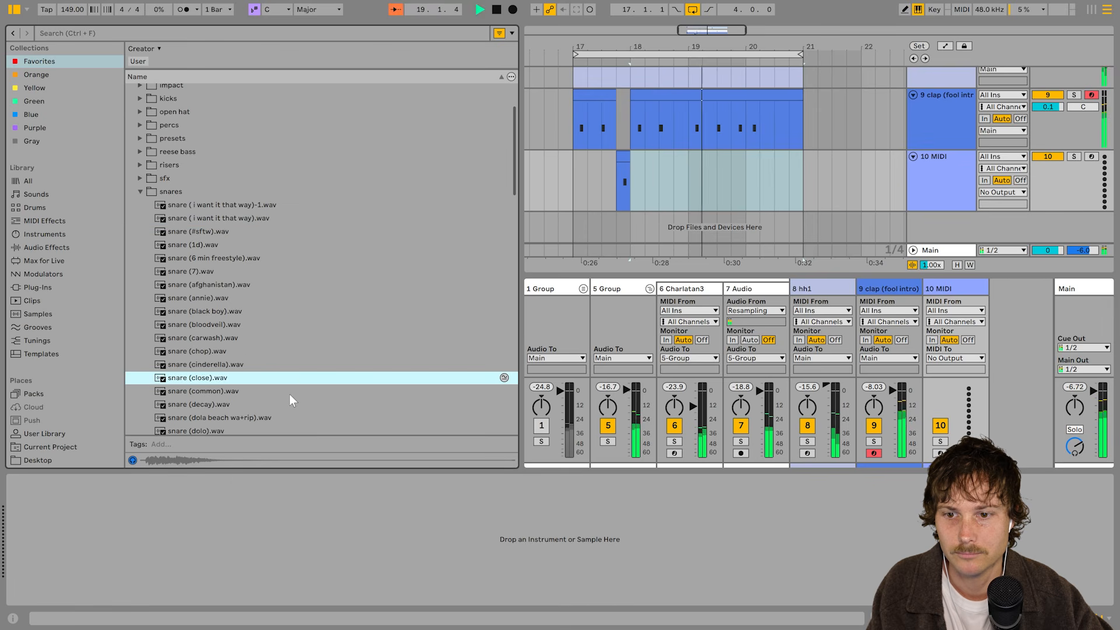
pyautogui.click(253, 379)
pyautogui.doubleClick(253, 379)
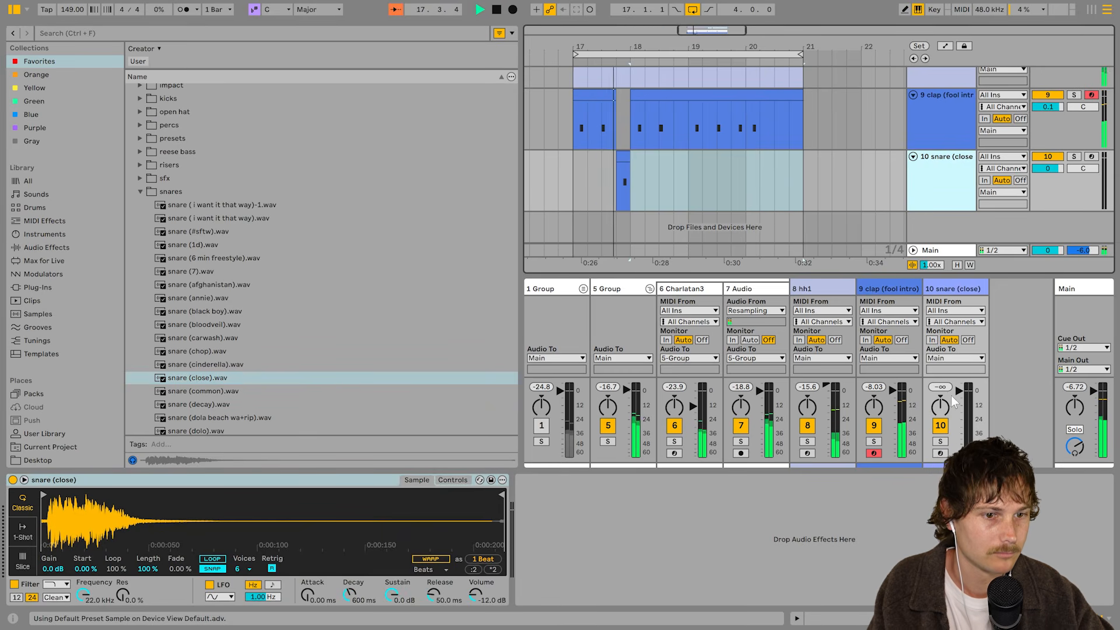
# Lower the snare track's volume to -4.6 dB and hide the mixer.
pyautogui.moveTo(960, 390); pyautogui.dragTo(960, 392)
pyautogui.press('Down')
pyautogui.press('Down')
pyautogui.press('Down')
pyautogui.press('Down')
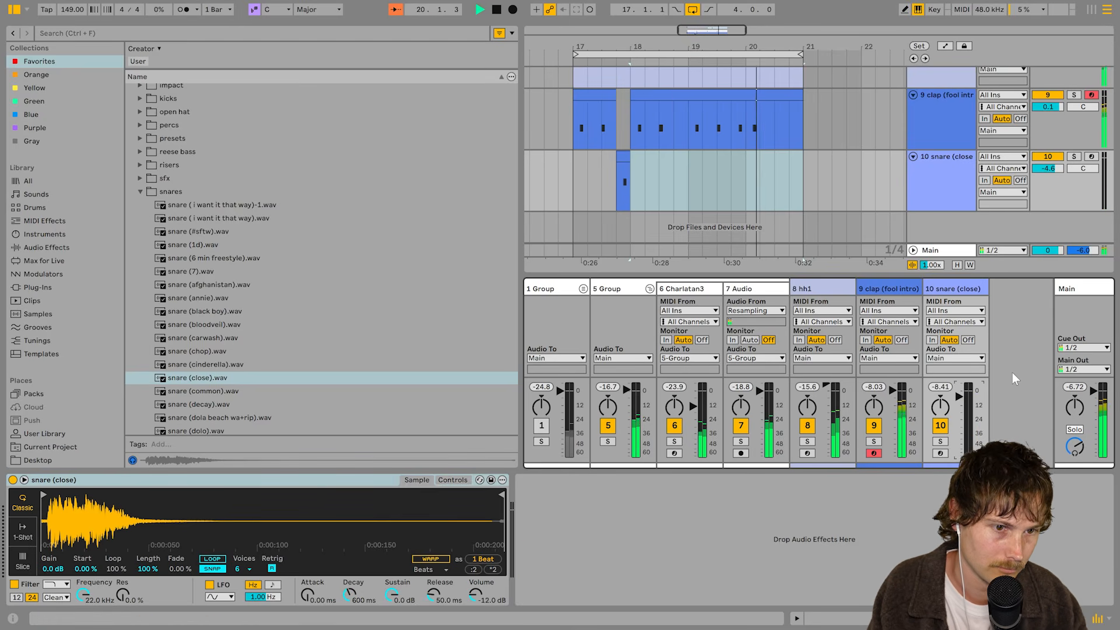
pyautogui.moveTo(980, 395); pyautogui.dragTo(980, 398)
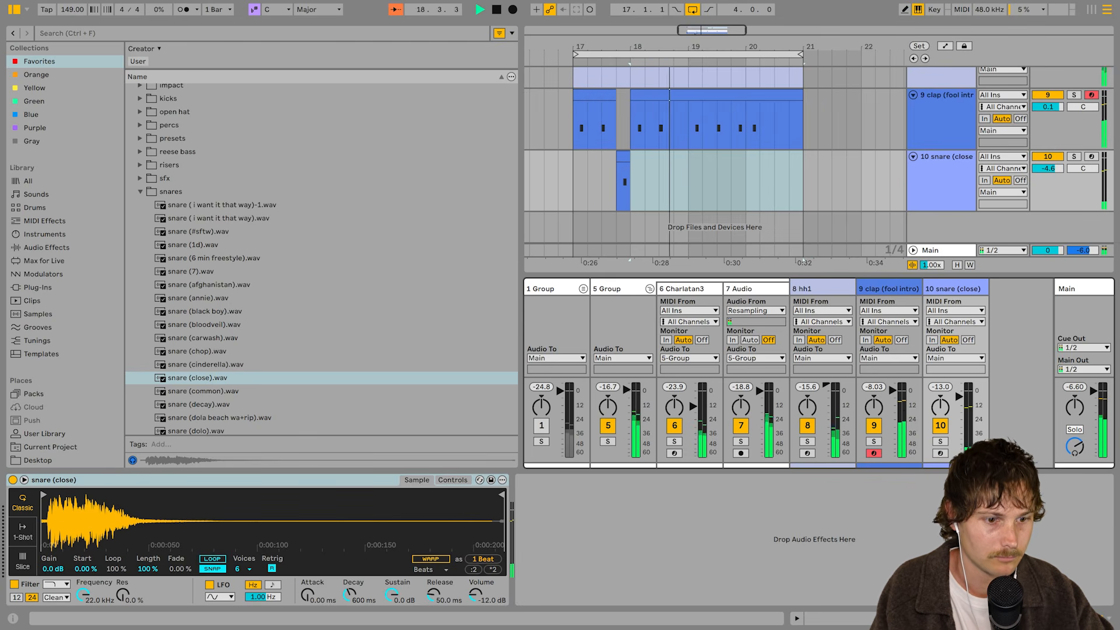
pyautogui.hotkey('ctrl', 'alt', 'm')
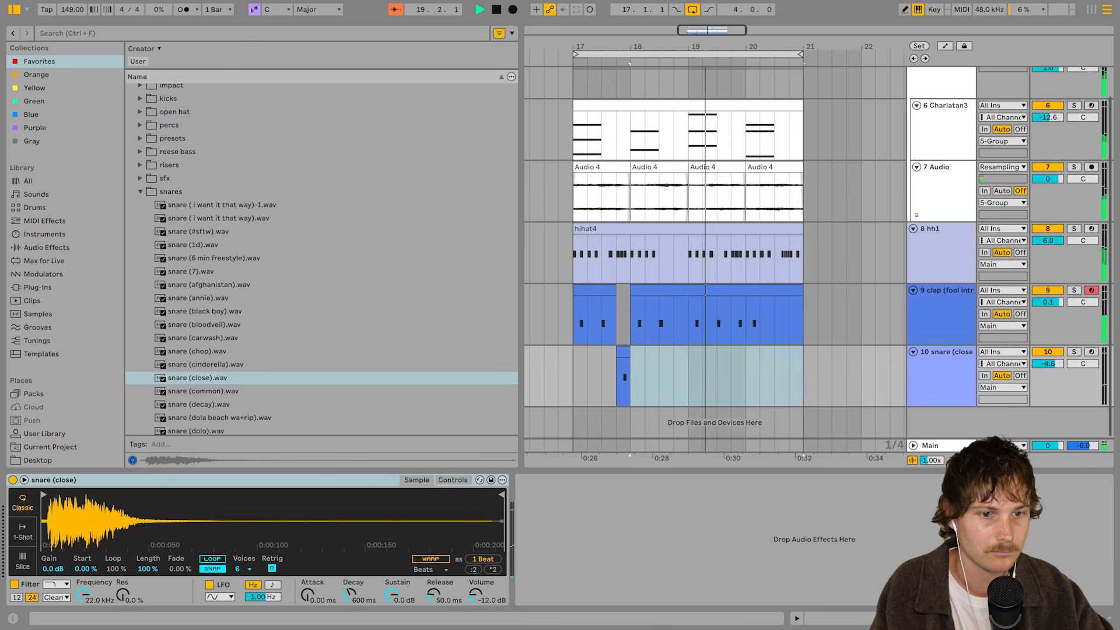
# Copy the one-beat snare clip from the end of bar 17 to the last beat of bar 20.
pyautogui.click(775, 315)
pyautogui.click(607, 371)
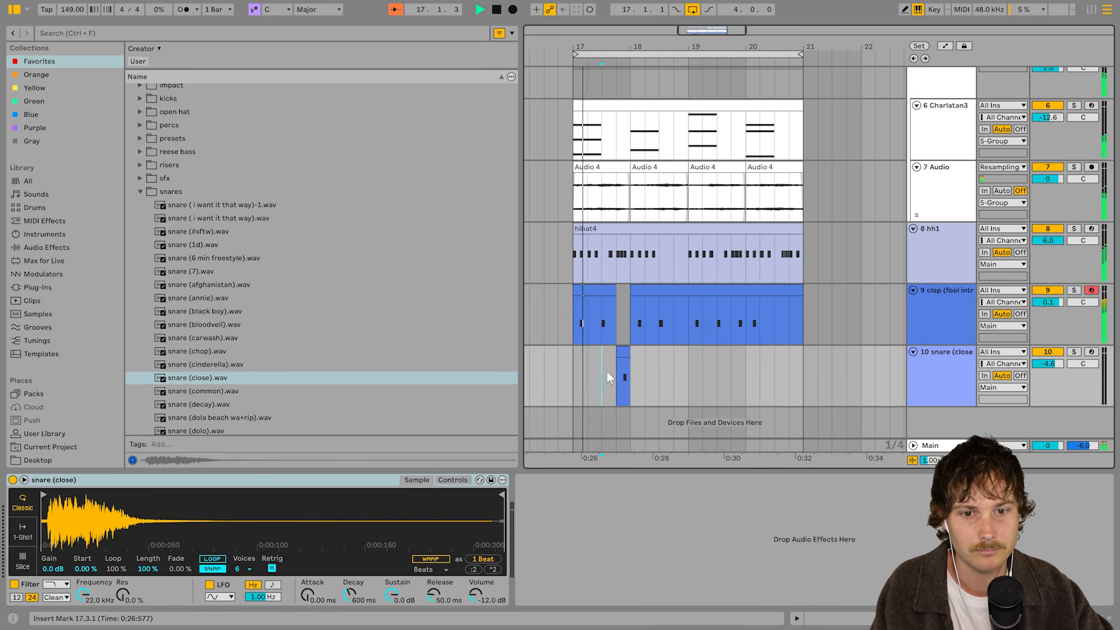
pyautogui.moveTo(582, 374); pyautogui.dragTo(624, 381)
pyautogui.click(626, 382)
pyautogui.keyDown('shift'); pyautogui.click(572, 383); pyautogui.keyUp('shift')
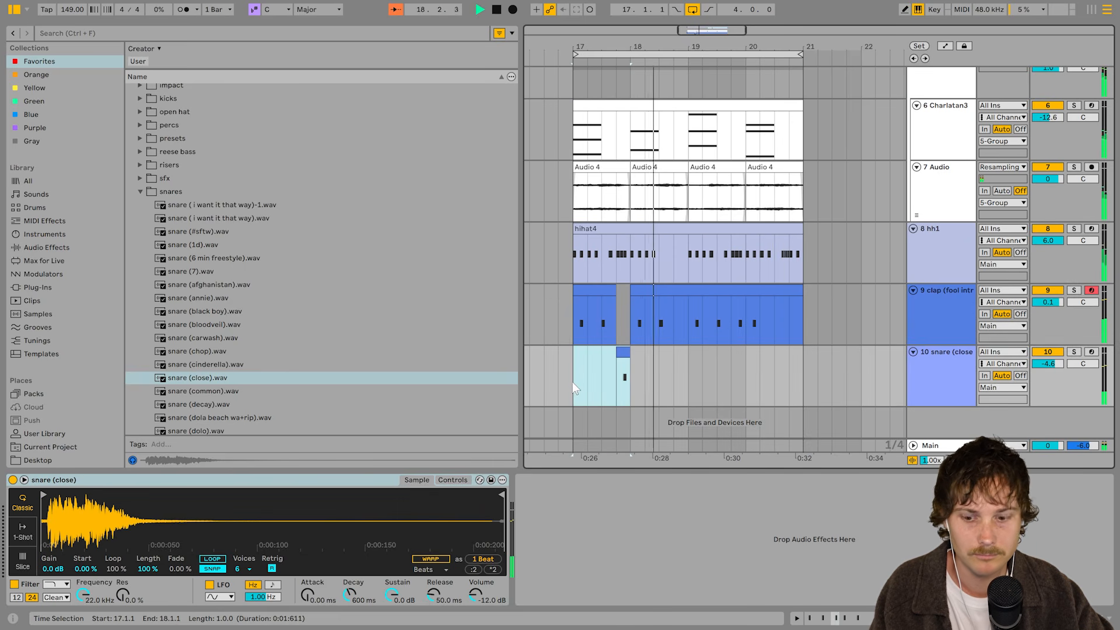
pyautogui.moveTo(791, 381)
pyautogui.mouseDown()
pyautogui.moveTo(834, 391)
pyautogui.moveTo(791, 361)
pyautogui.mouseUp()
# Insert a new MIDI track below the snare track and colour it light green.
pyautogui.click(957, 460)
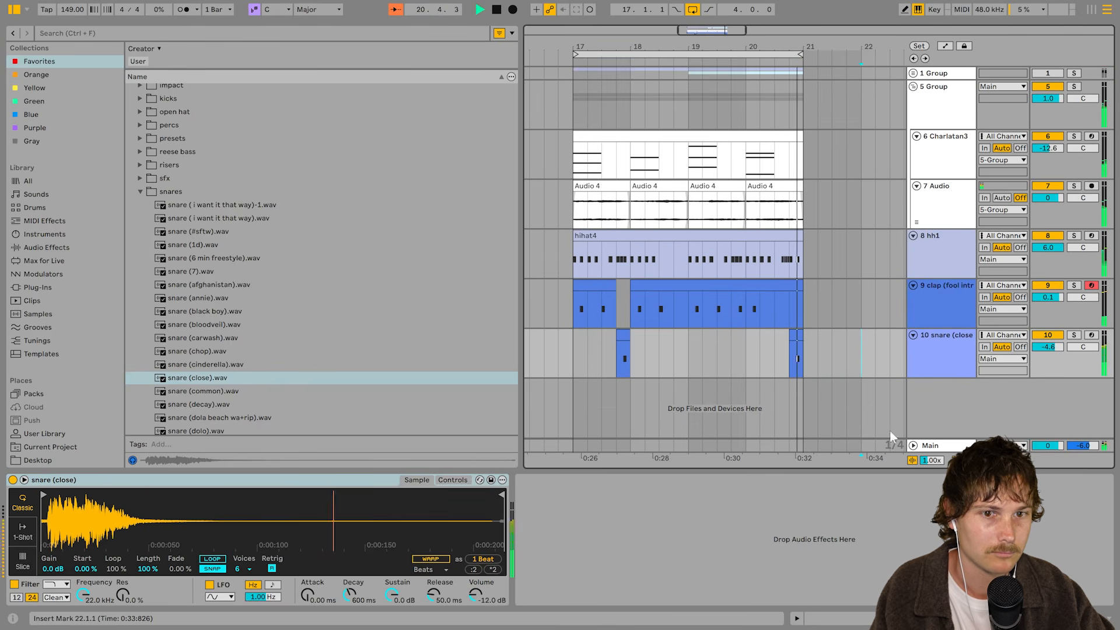
pyautogui.click(937, 374)
pyautogui.hotkey('ctrl', 'shift', 't')
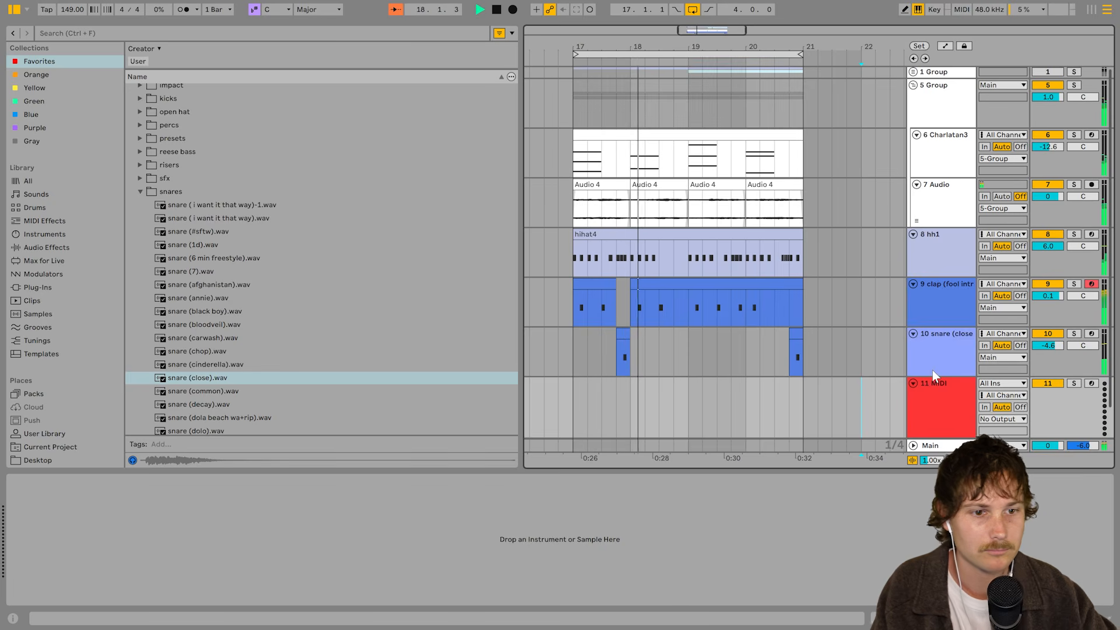
pyautogui.rightClick(947, 389)
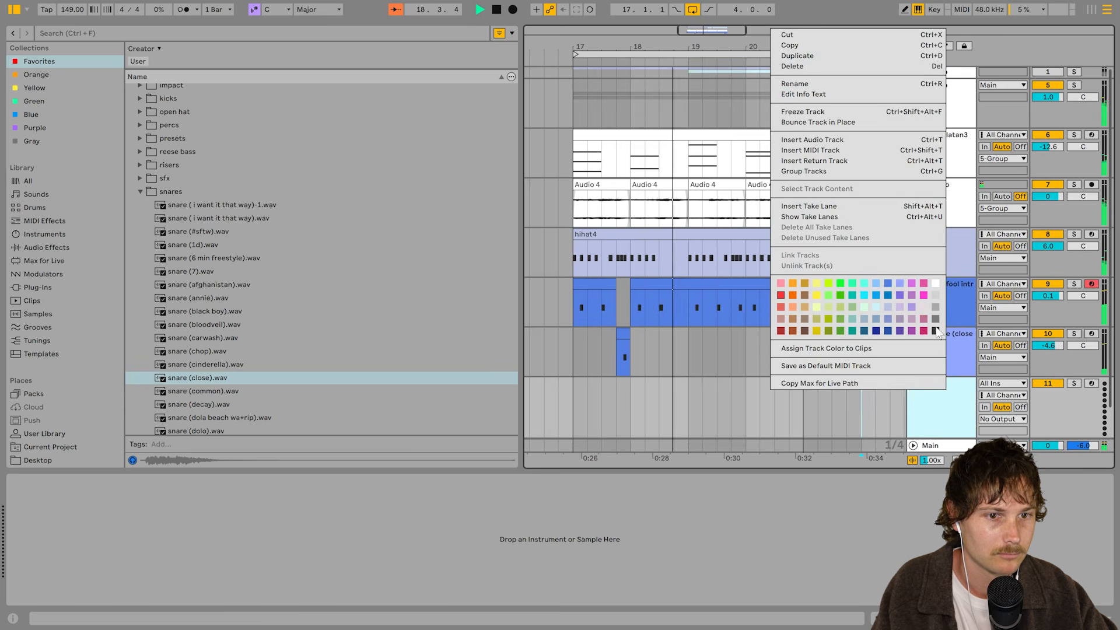
pyautogui.click(867, 306)
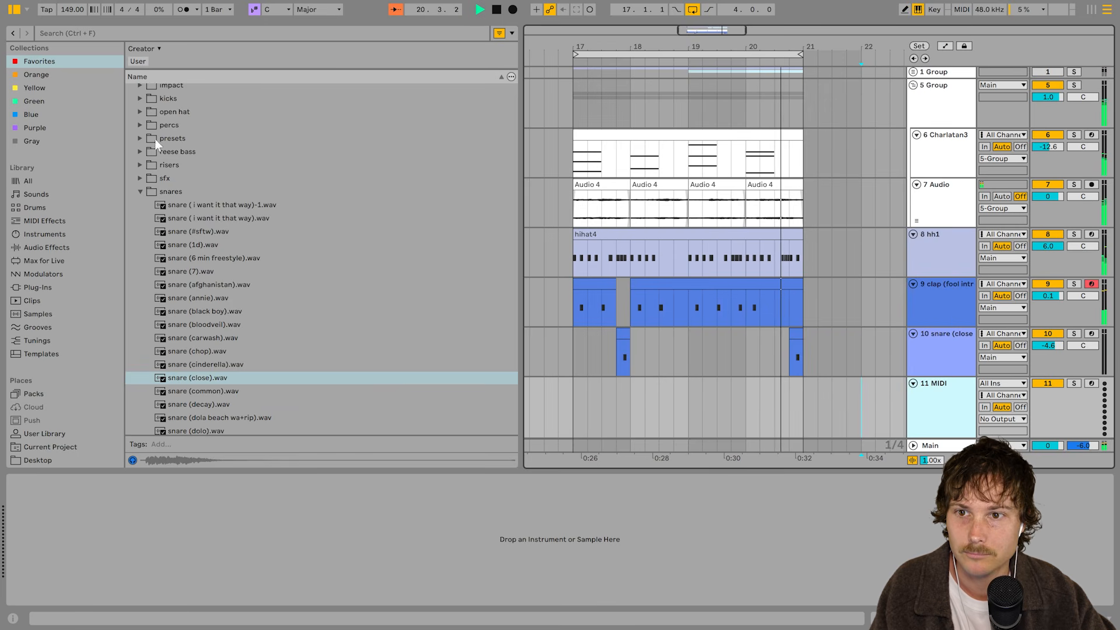
# Collapse the DG+SBE DrumKit and load 8085.wav from the j1mmy stash kit's 808 folder onto the 11 MIDI track.
pyautogui.scroll(3, 184, 170)
pyautogui.click(131, 102)
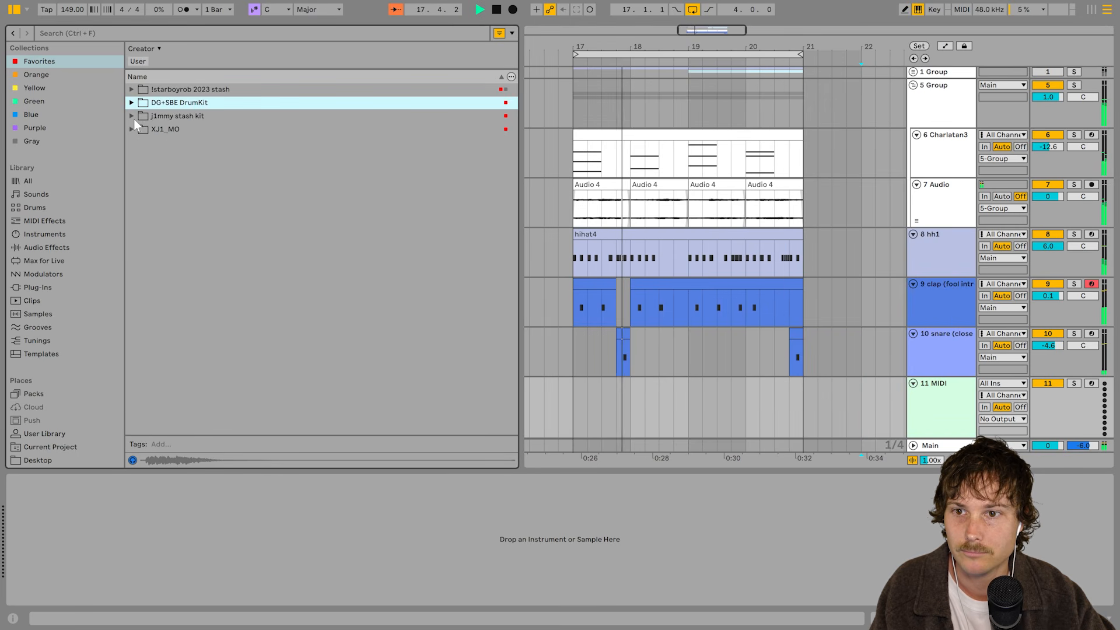
pyautogui.click(132, 116)
pyautogui.click(139, 129)
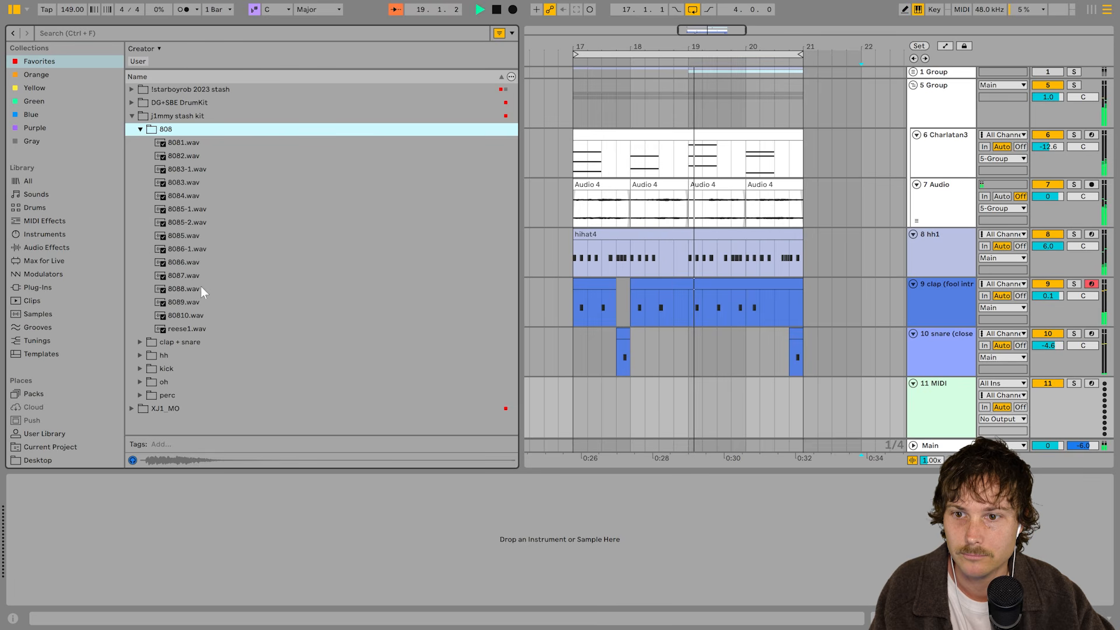
pyautogui.doubleClick(199, 236)
# Create an empty MIDI clip over bars 17 to 20 on the 8085 track and convert its Simpler to Sampler.
pyautogui.click(575, 413)
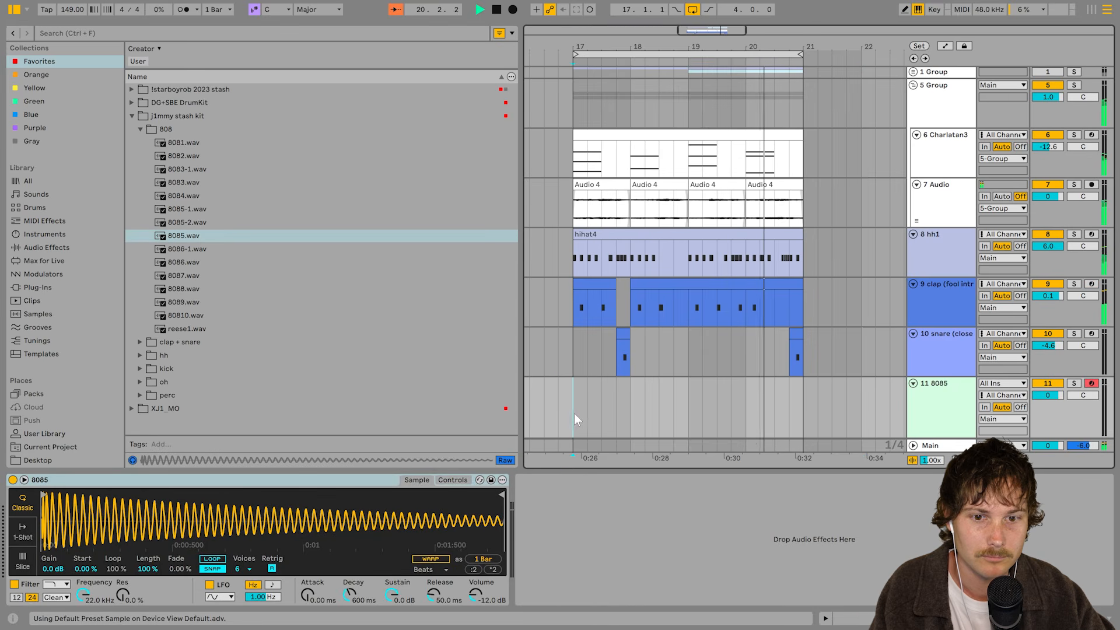
pyautogui.keyDown('shift'); pyautogui.click(804, 415); pyautogui.keyUp('shift')
pyautogui.rightClick(765, 408)
pyautogui.click(808, 281)
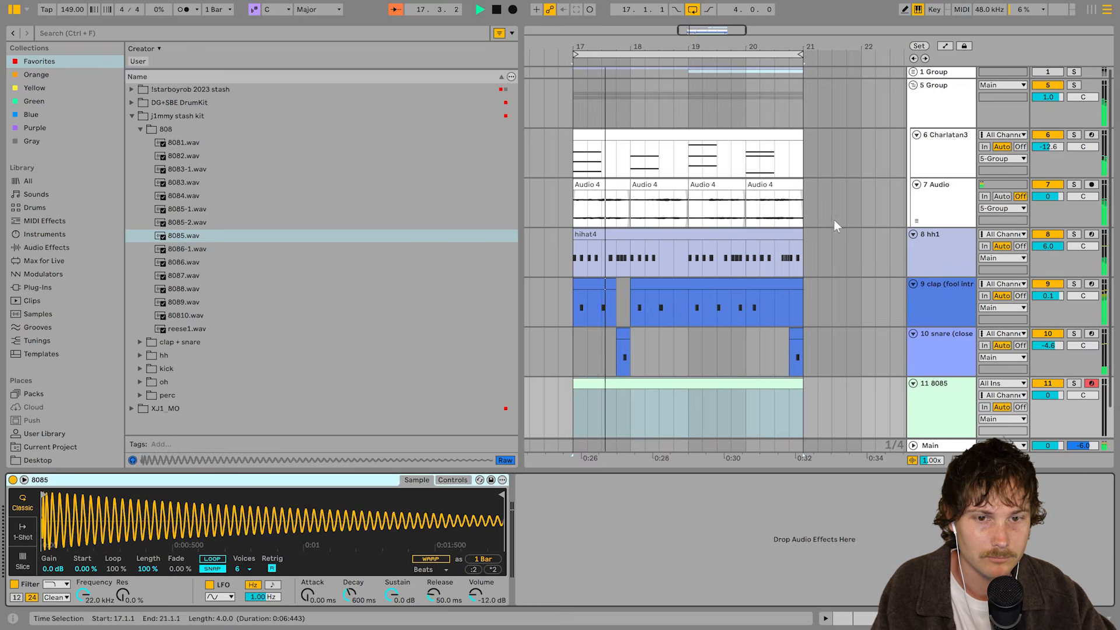
pyautogui.rightClick(111, 480)
pyautogui.click(151, 459)
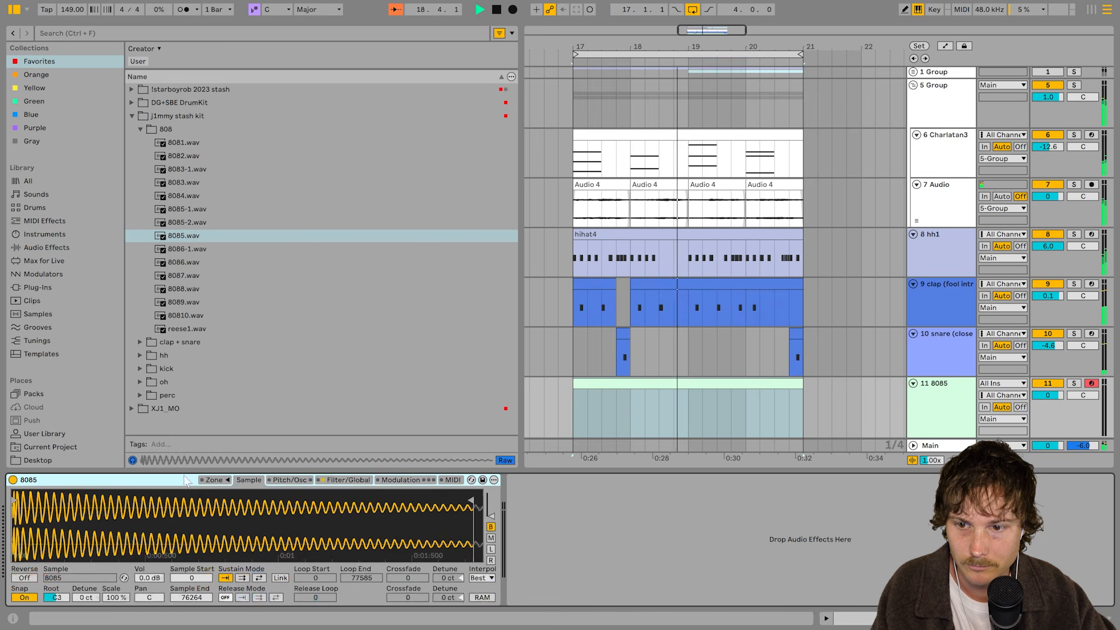
# Open the 8085 and Charlatan3 clips together in an enlarged piano roll so the chords guide the bass notes.
pyautogui.click(778, 408)
pyautogui.keyDown('shift'); pyautogui.click(775, 138); pyautogui.keyUp('shift')
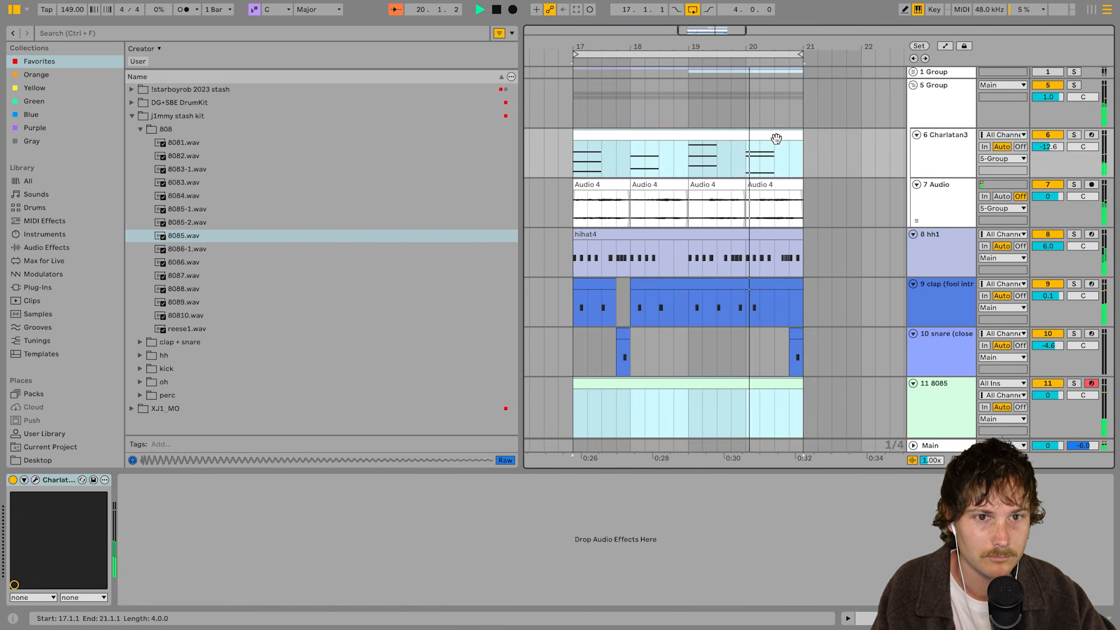
pyautogui.hotkey('ctrl', 'alt', 'e')
pyautogui.click(768, 57)
pyautogui.scroll(-6, 689, 251)
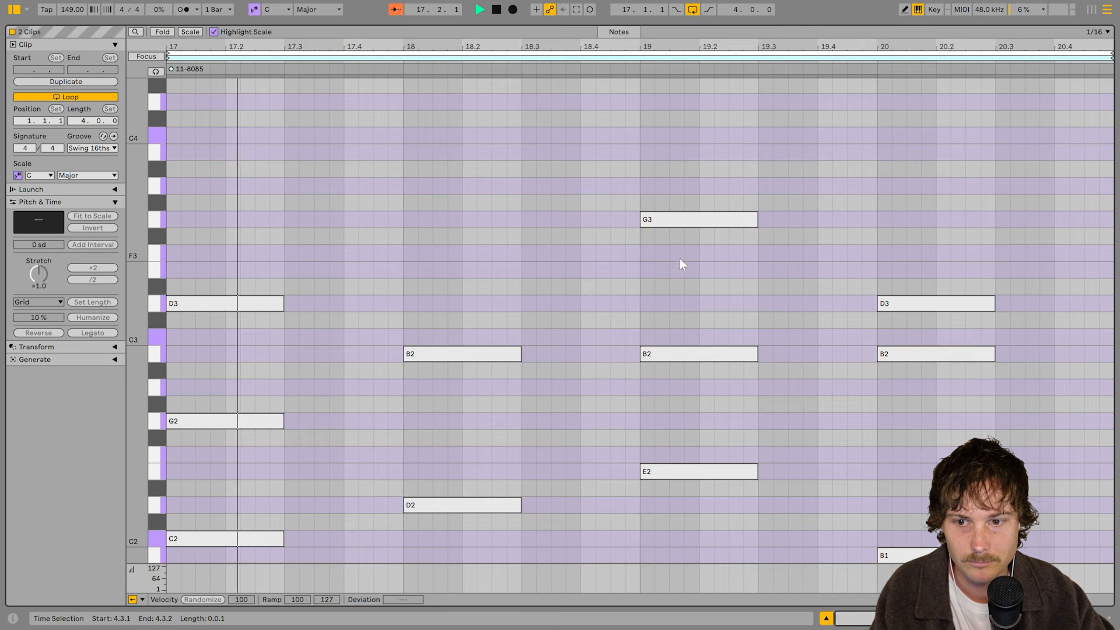
# Draw sixteenth bass notes: C2 at 17.1.1, D2 at 18.2.1 and 18.3.3, and E2 at 19.1.1, 19.2.3 and 19.4.1.
pyautogui.press('b')
pyautogui.click(177, 440)
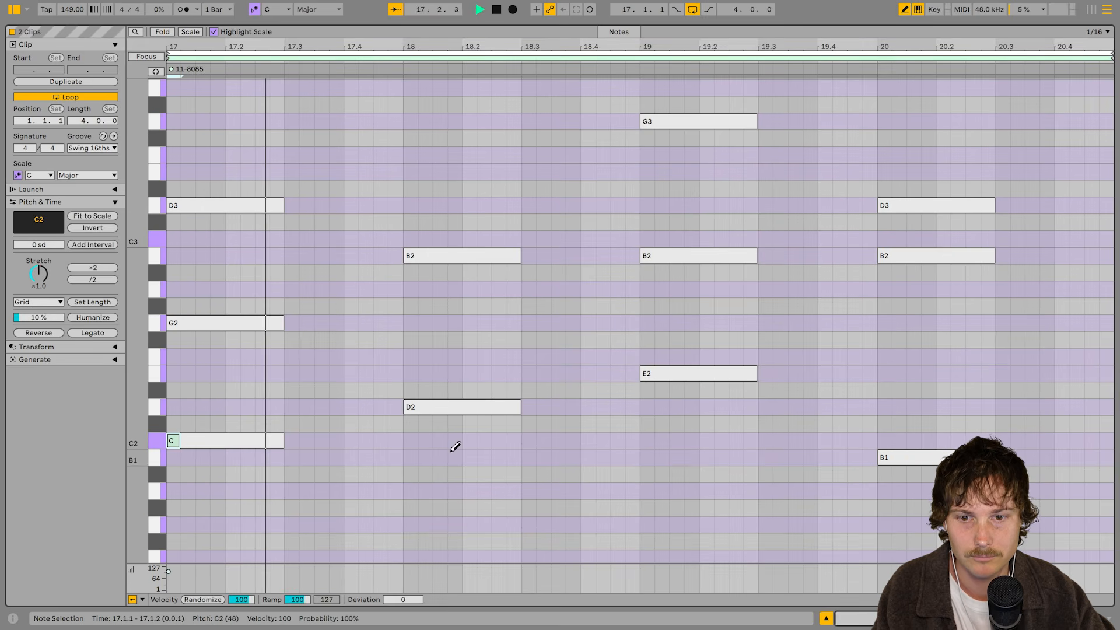
pyautogui.click(469, 406)
pyautogui.click(558, 407)
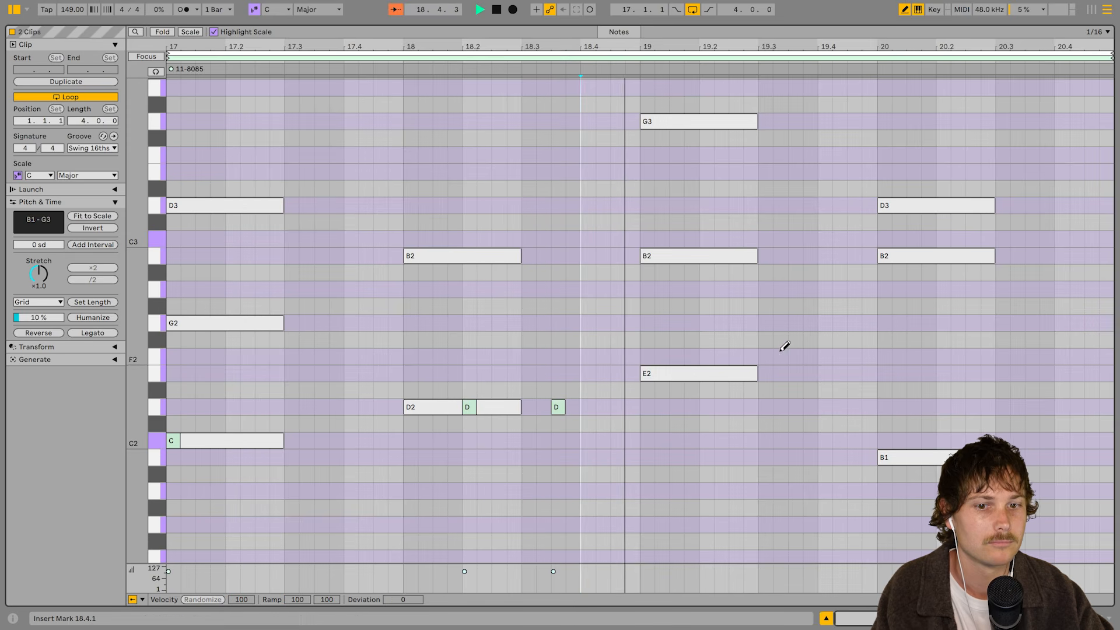
pyautogui.click(648, 373)
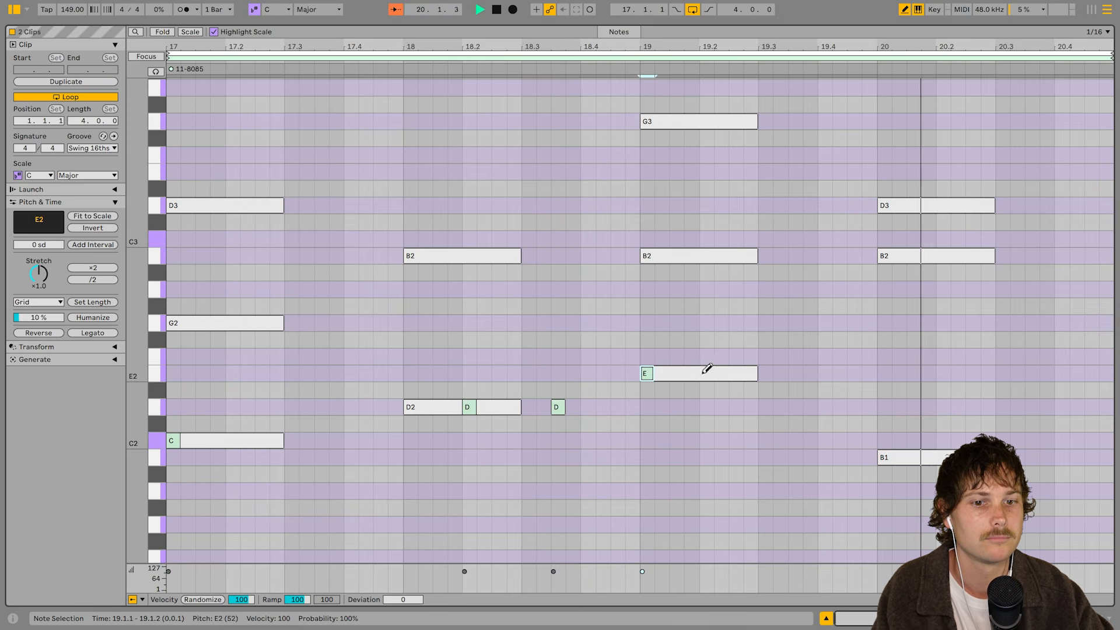
pyautogui.click(824, 373)
# Add sixteenth B2 notes at 20.2.3 and 20.3.1 and a B1 note at 20.4.1 in the 8085 clip.
pyautogui.scroll(-6, 926, 408)
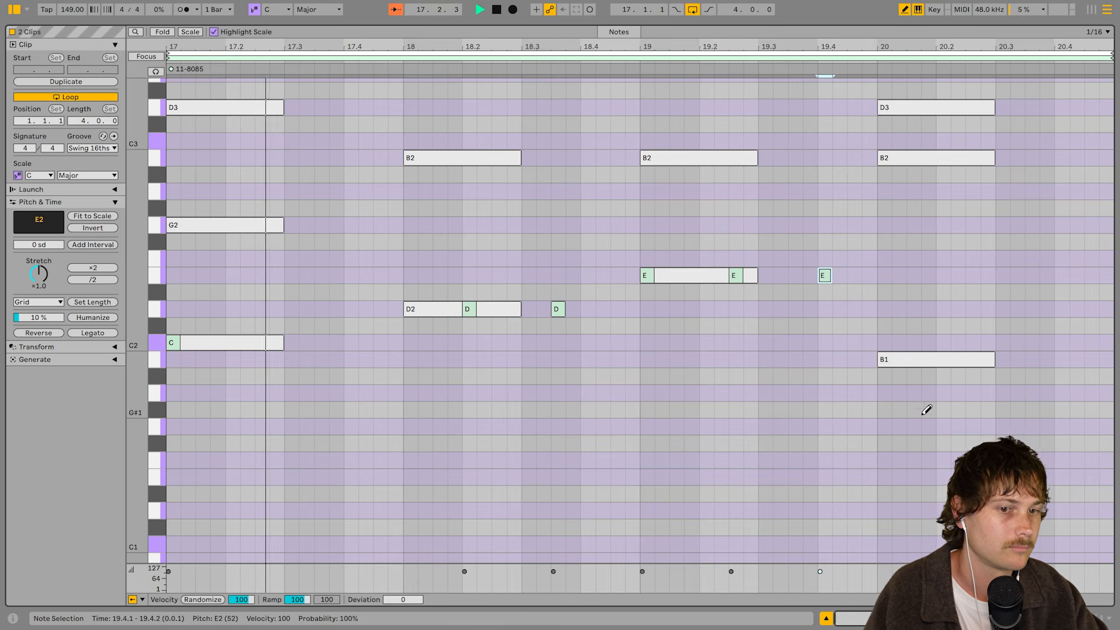
pyautogui.scroll(4, 923, 360)
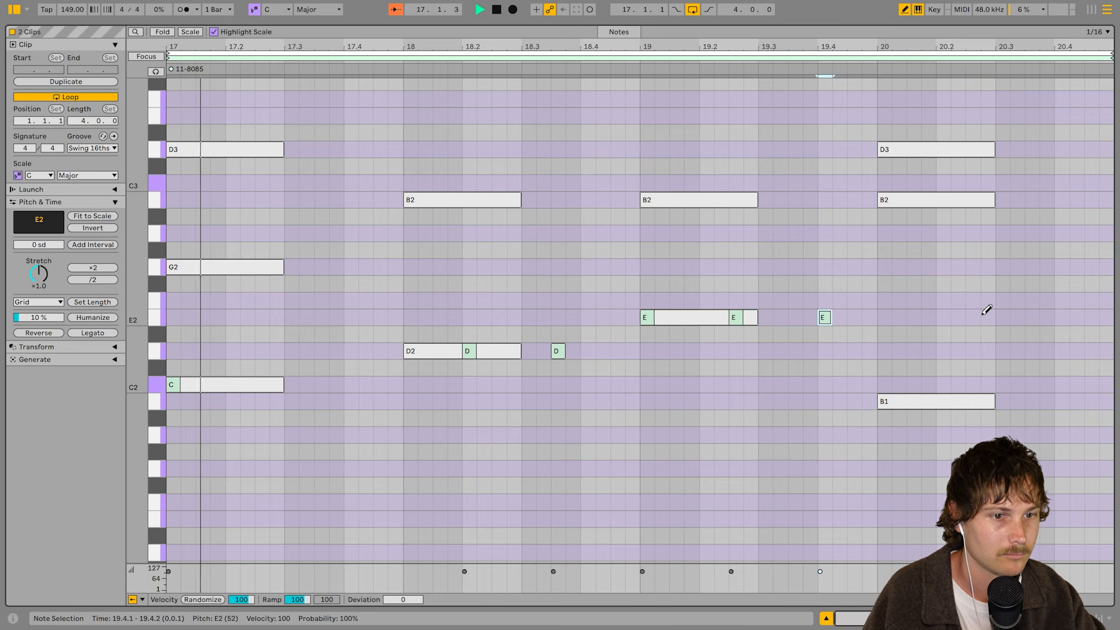
pyautogui.click(978, 397)
pyautogui.hotkey('shift', 'Up')
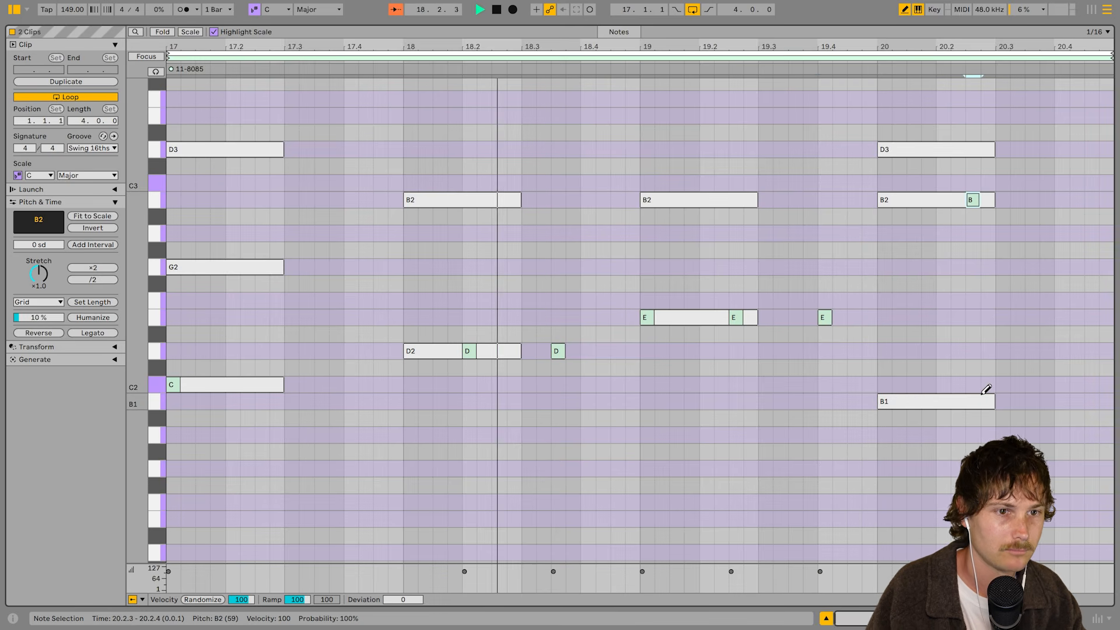
pyautogui.press('super+d')
pyautogui.press('Right')
pyautogui.press('super+d')
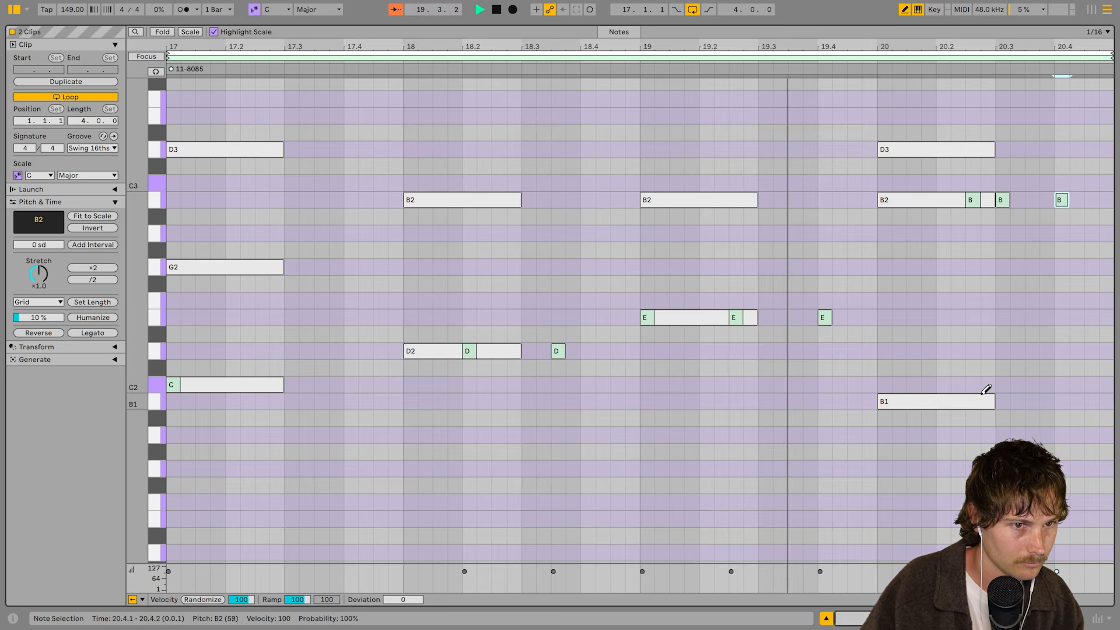
pyautogui.hotkey('shift', 'Down')
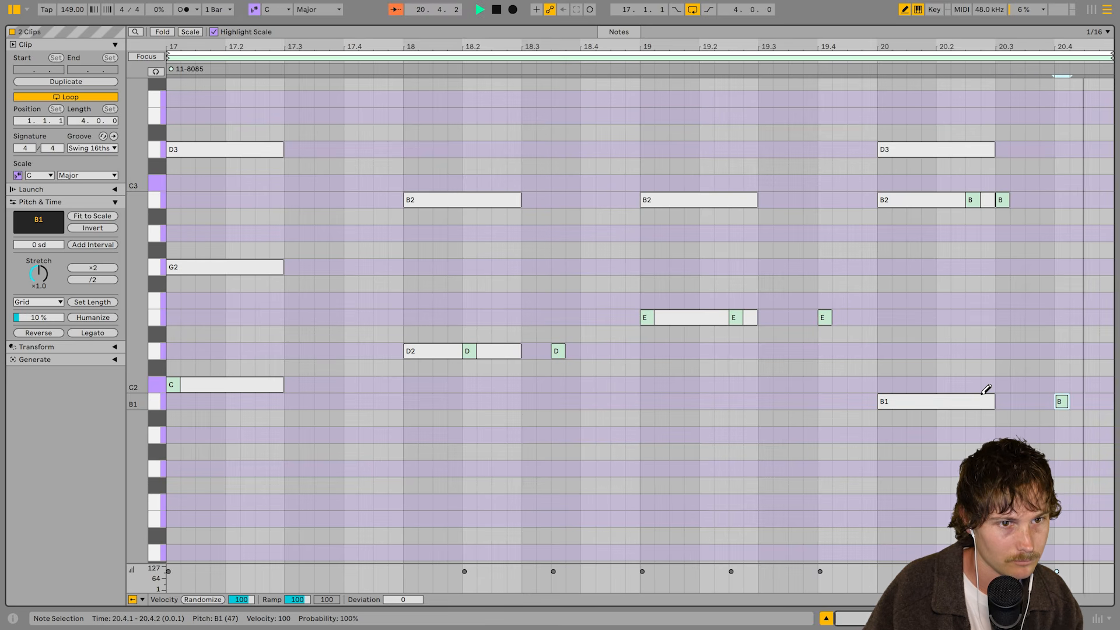
# Shift the last bar's bass notes earlier, putting the B2 pair at 20.2.1 and 20.2.3 and the B1 at 20.3.3.
pyautogui.press('b')
pyautogui.click(972, 200)
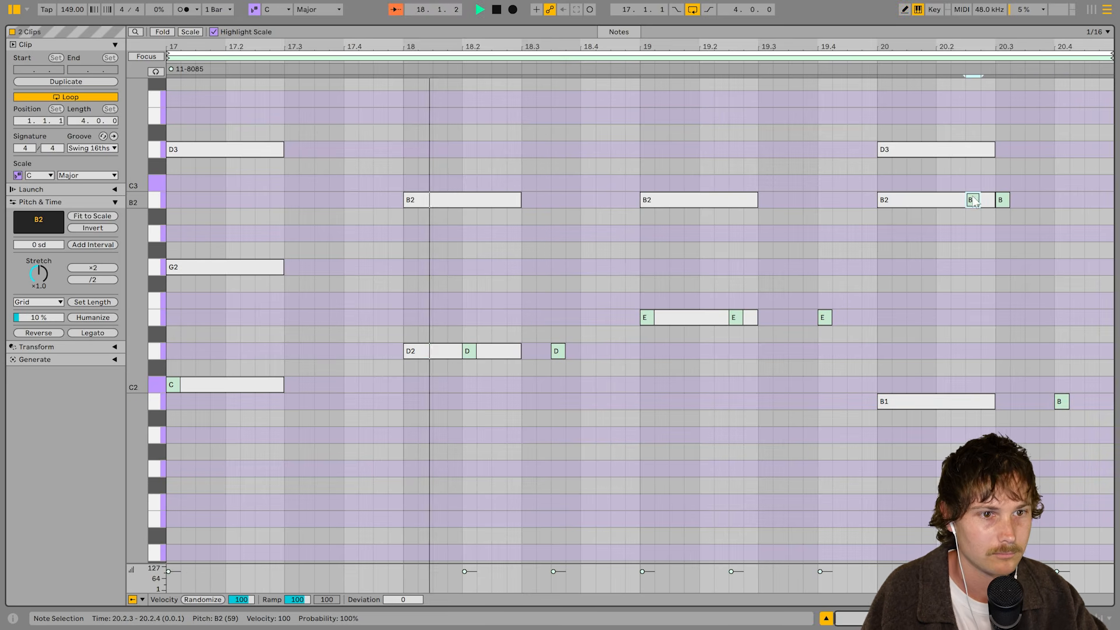
pyautogui.keyDown('shift'); pyautogui.click(1001, 202); pyautogui.keyUp('shift')
pyautogui.moveTo(1002, 202); pyautogui.dragTo(975, 202)
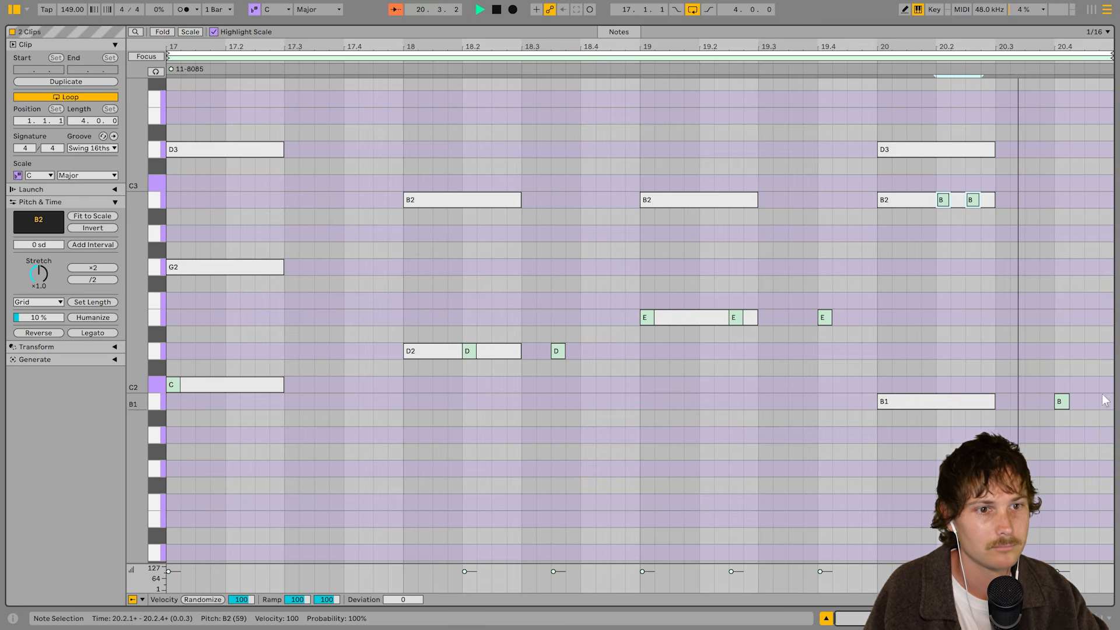
pyautogui.moveTo(1064, 402); pyautogui.dragTo(1035, 401)
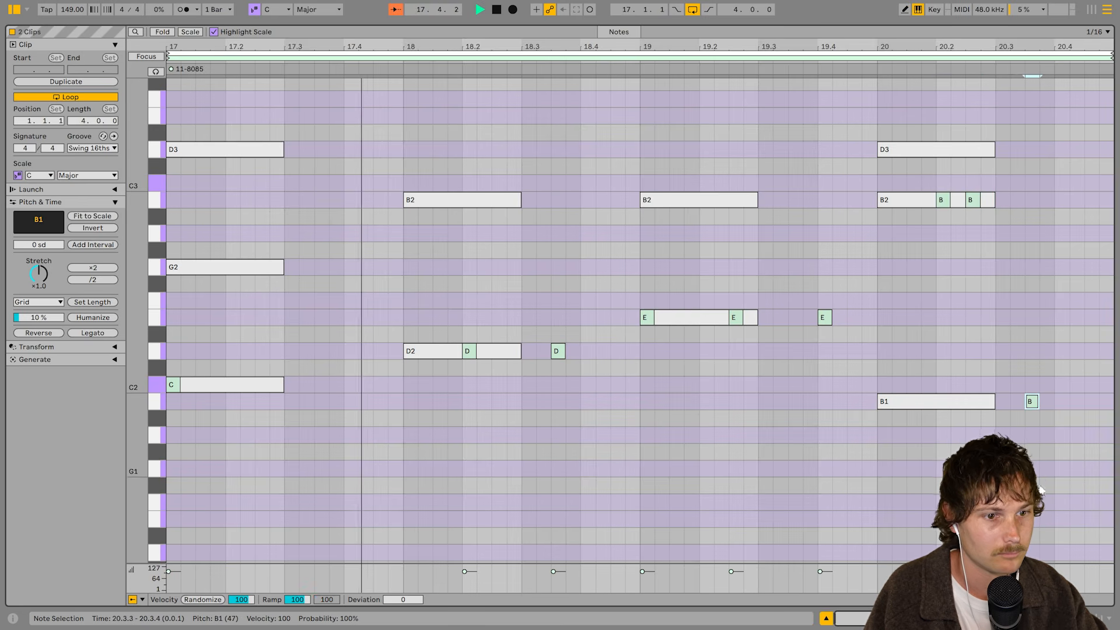
# Return to the device view and move the bar 19 part of the 8085 clip onto a duplicate 8085 track below.
pyautogui.hotkey('shift', 'Tab')
pyautogui.click(684, 386)
pyautogui.scroll(-1, 729, 393)
pyautogui.moveTo(691, 392); pyautogui.dragTo(718, 419)
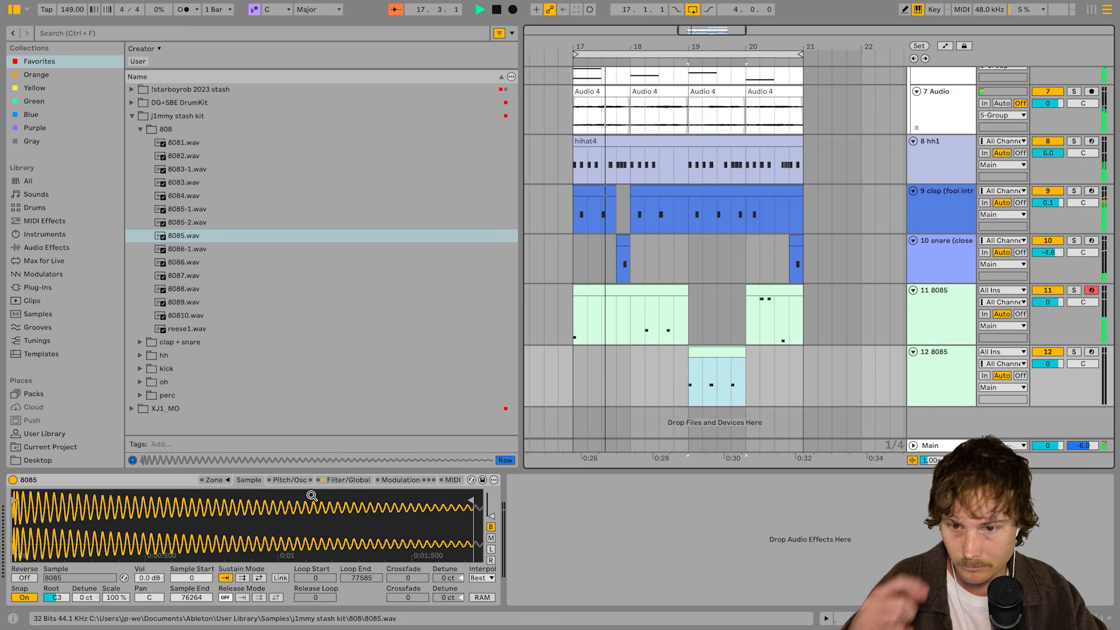
# Set the duplicate 8085 track's Sampler to 1 voice and its volume envelope release to 4.96 s.
pyautogui.click(344, 480)
pyautogui.click(386, 482)
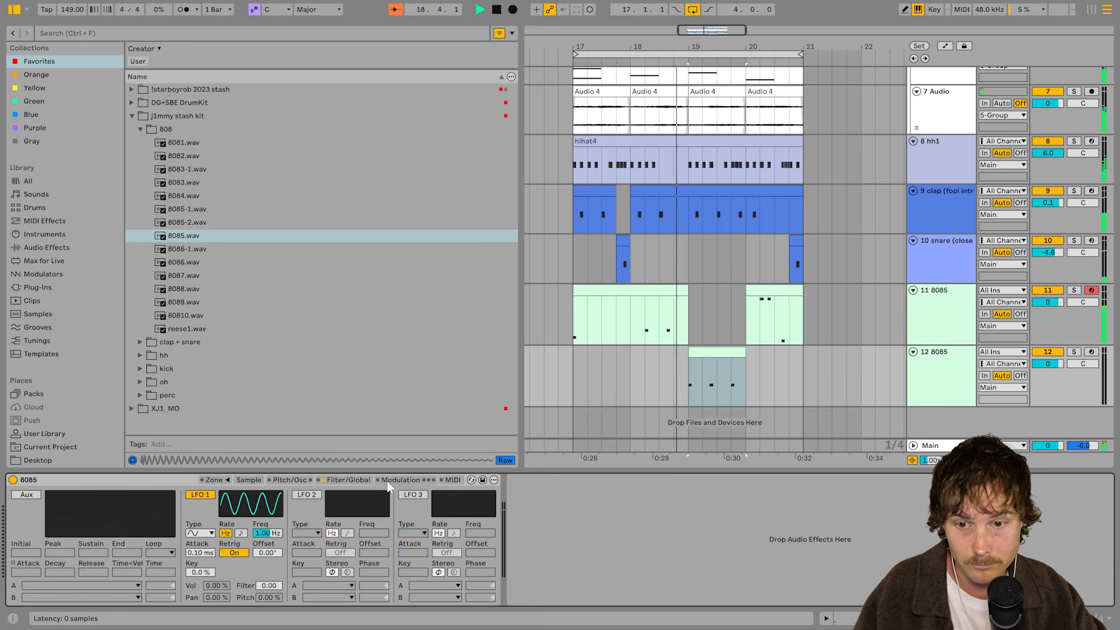
pyautogui.click(348, 481)
pyautogui.click(475, 598)
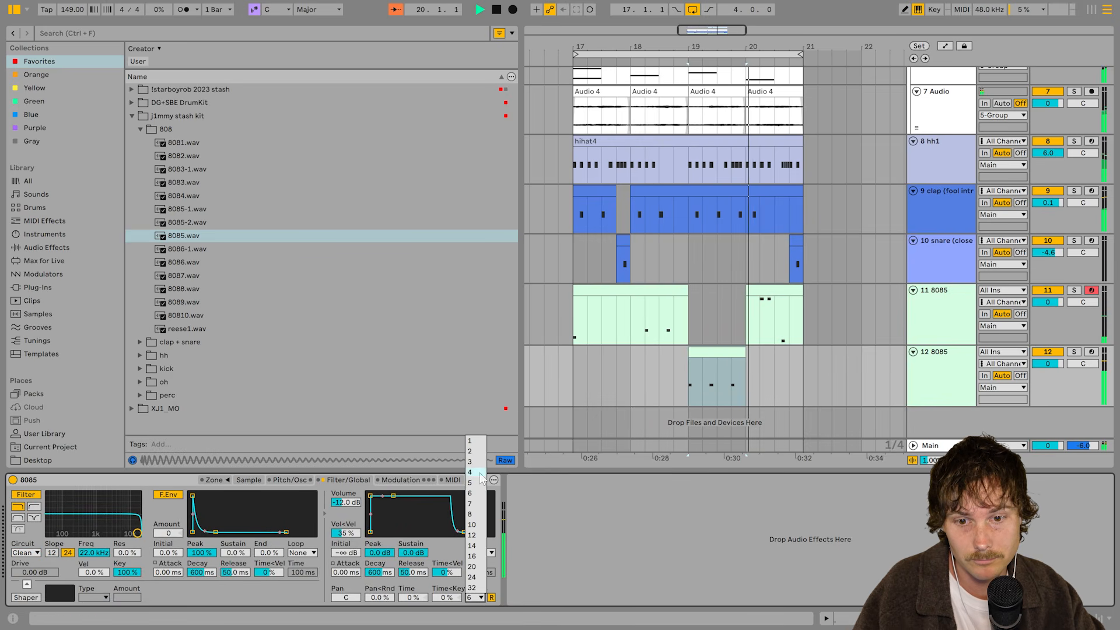
pyautogui.click(472, 442)
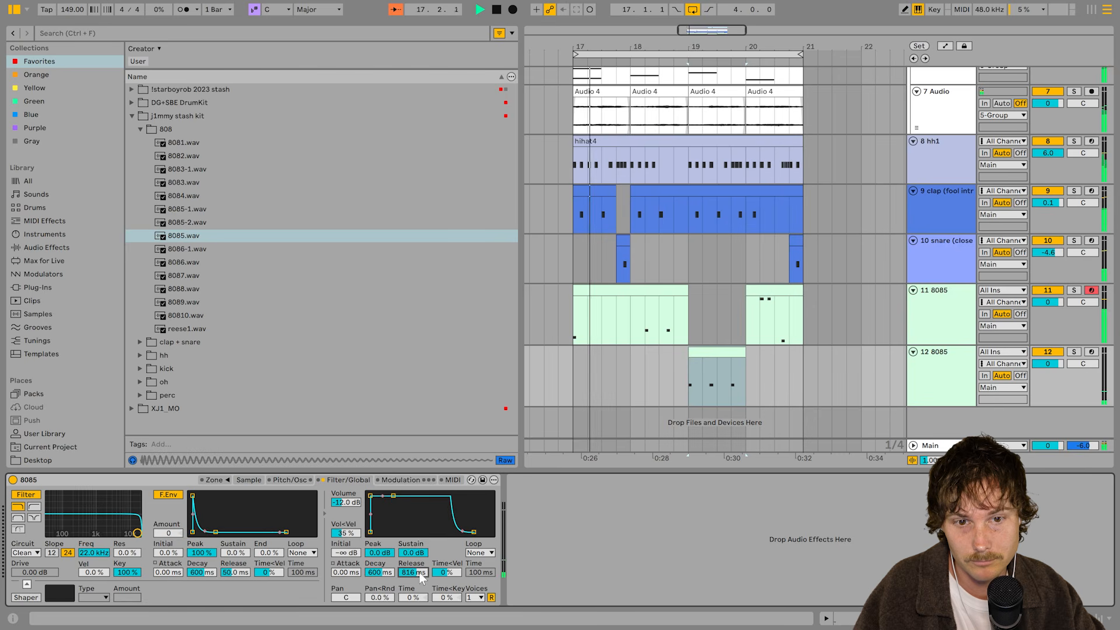
pyautogui.moveTo(420, 577); pyautogui.dragTo(419, 572)
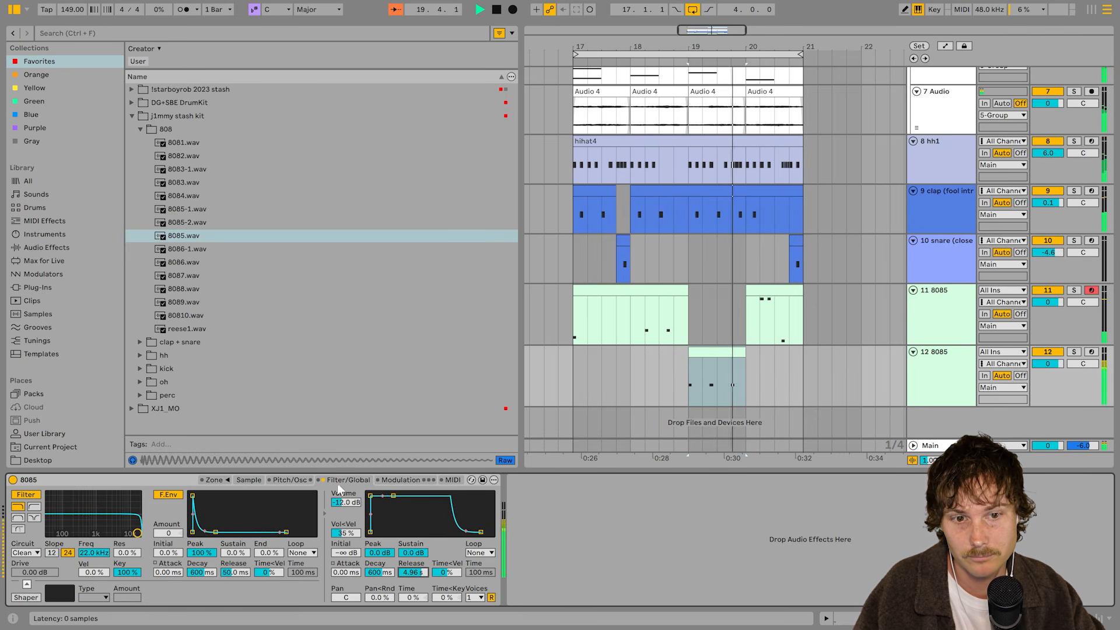
# Transpose the three E2 notes in the bar 19 clip up an octave and return to the device view.
pyautogui.doubleClick(712, 384)
pyautogui.scroll(-3, 451, 409)
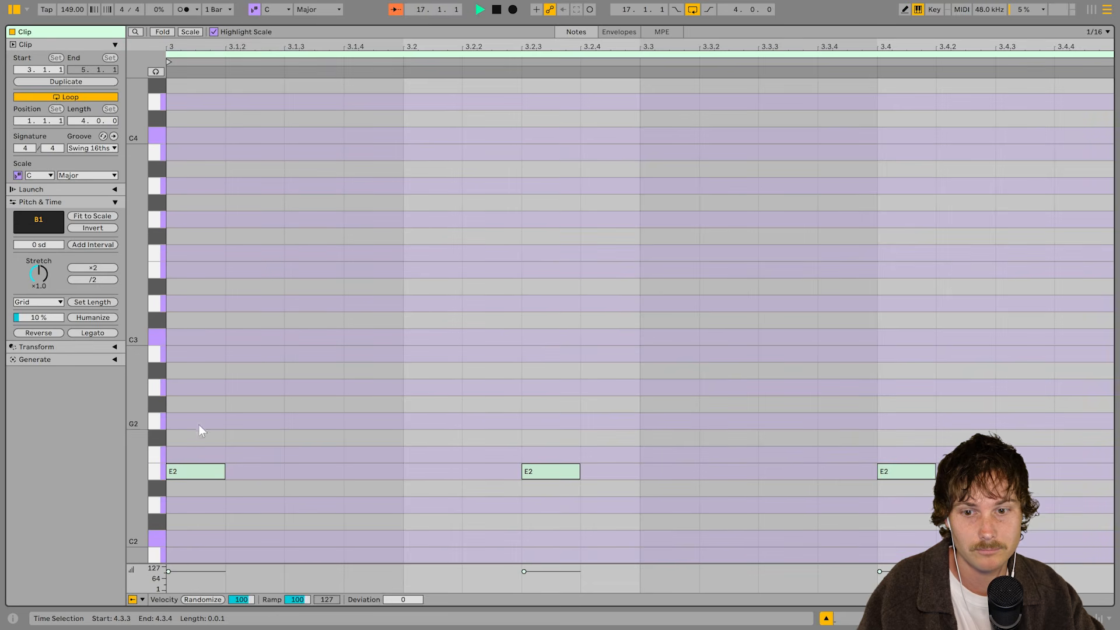
pyautogui.moveTo(201, 430); pyautogui.dragTo(1115, 548)
pyautogui.hotkey('shift', 'Tab')
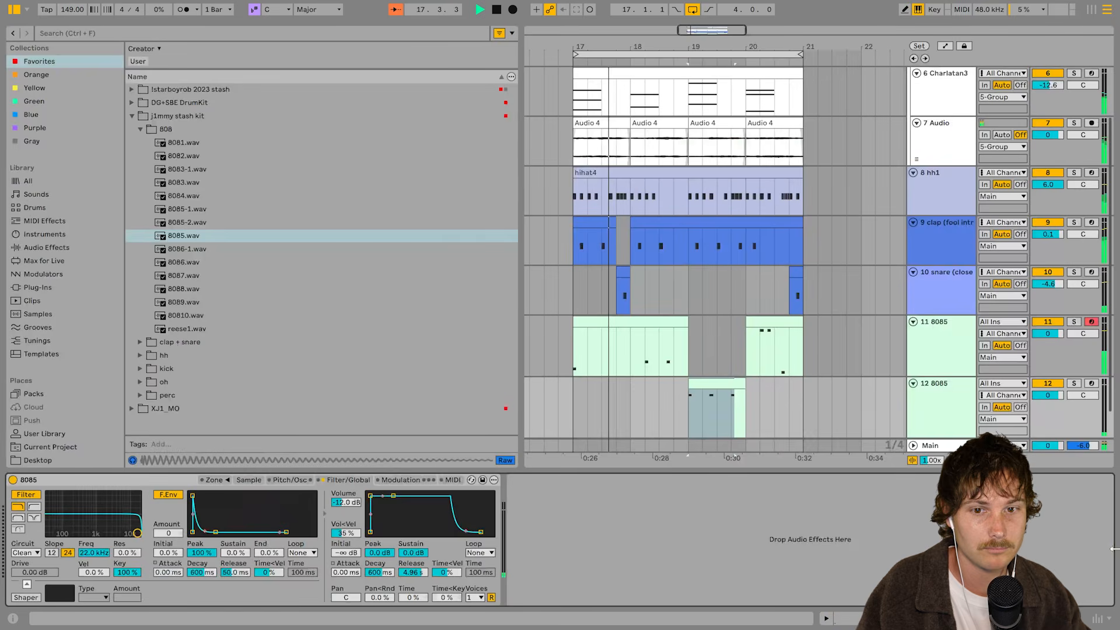
# Transpose the C2 and D2 notes in the 8085 clip over bars 17 and 18 up an octave.
pyautogui.doubleClick(624, 320)
pyautogui.scroll(-4, 414, 405)
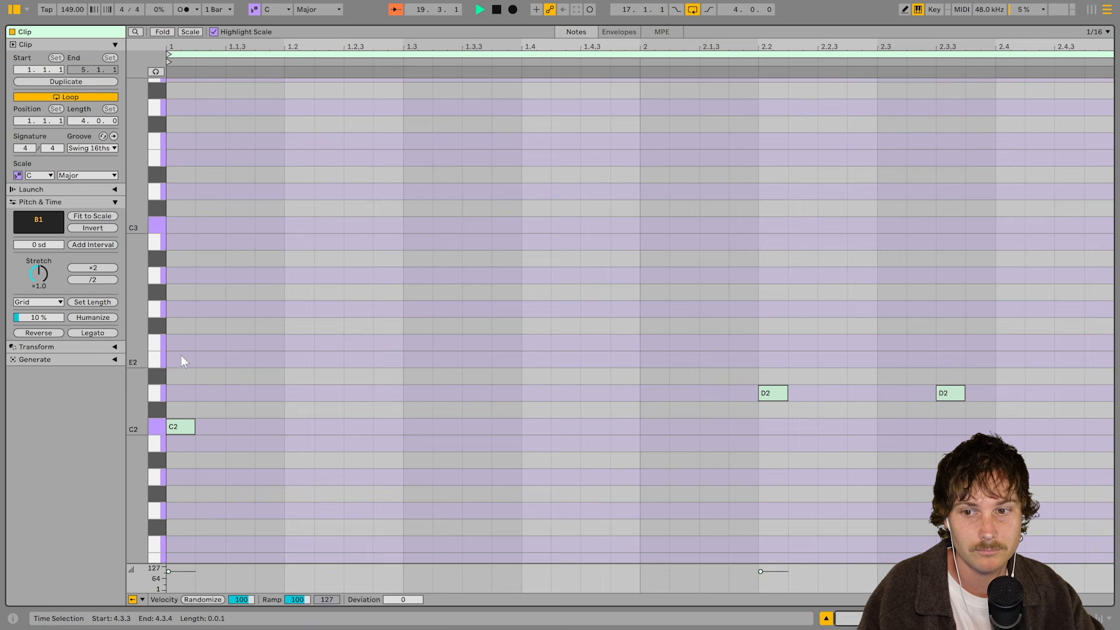
pyautogui.moveTo(182, 355); pyautogui.dragTo(1096, 487)
pyautogui.hotkey('shift', 'Up')
pyautogui.hotkey('shift', 'Tab')
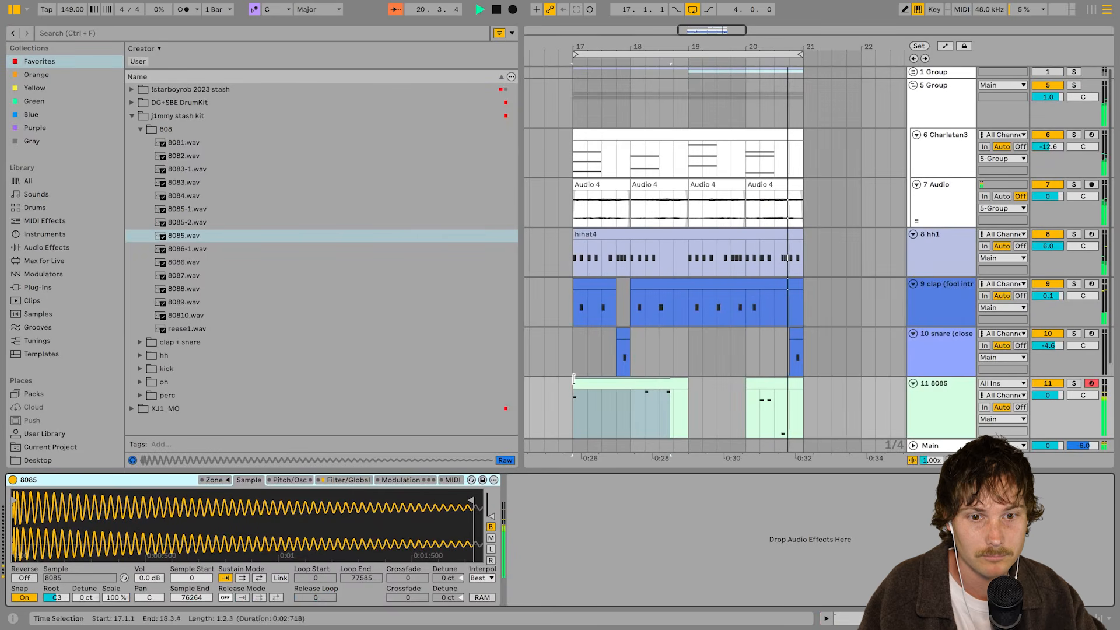
# Set the volume envelope release of the track 11 8085 Sampler to 2.49 s.
pyautogui.click(647, 385)
pyautogui.scroll(-3, 647, 386)
pyautogui.click(382, 479)
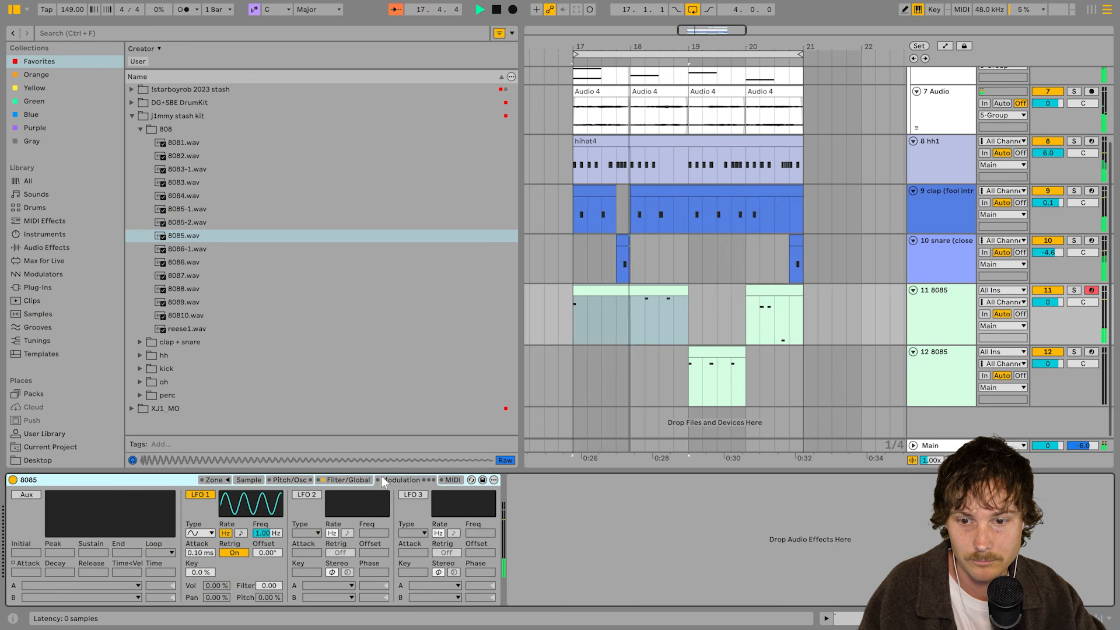
pyautogui.click(348, 479)
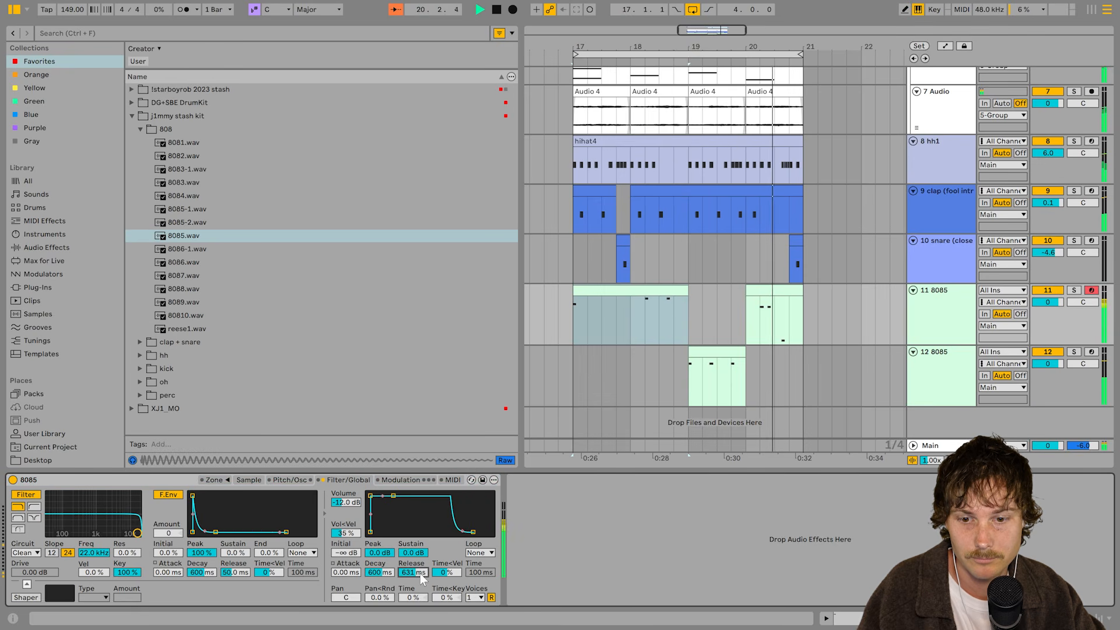
pyautogui.moveTo(420, 573); pyautogui.dragTo(421, 525)
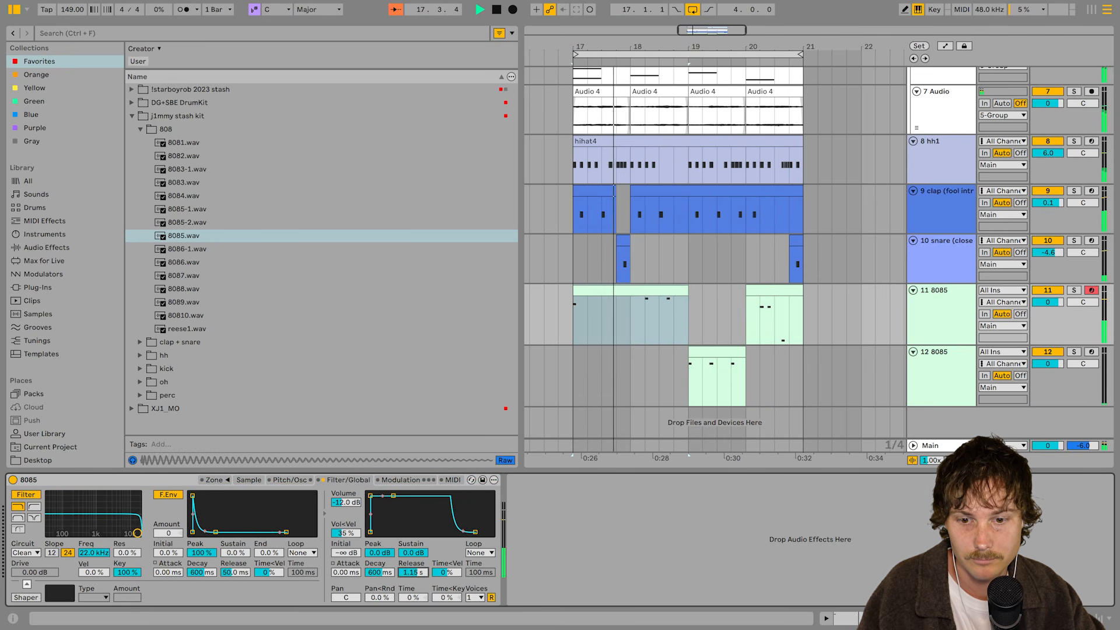
pyautogui.moveTo(420, 573); pyautogui.dragTo(420, 561)
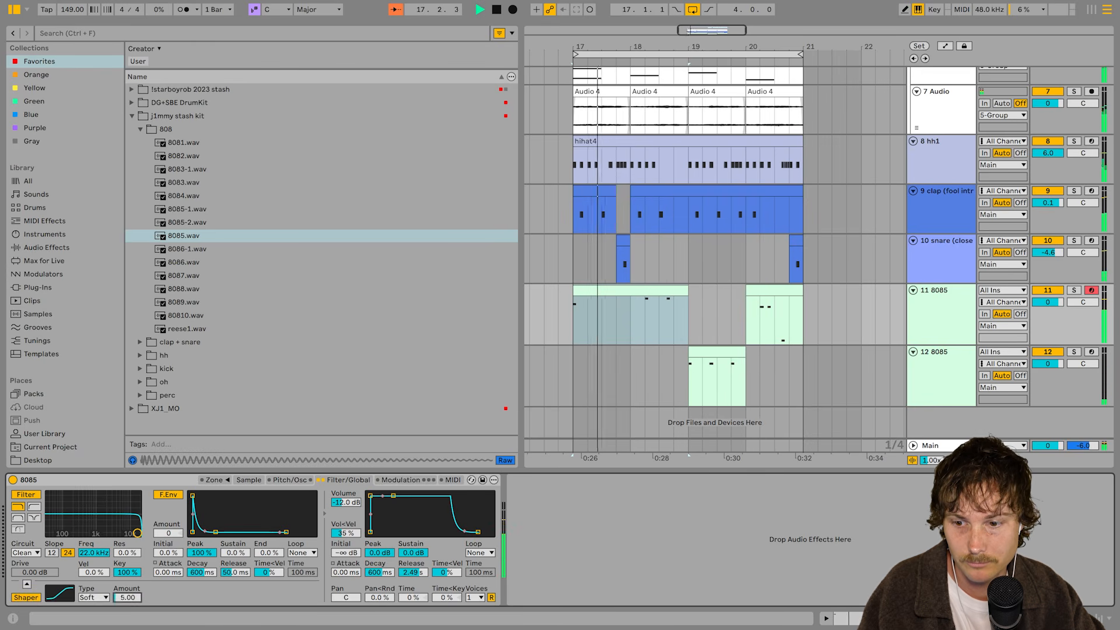
# Set the track 11 Sampler's Soft shaper amount to 29 and its filter circuit to OSR with 5.81 dB drive.
pyautogui.moveTo(128, 597); pyautogui.dragTo(127, 583)
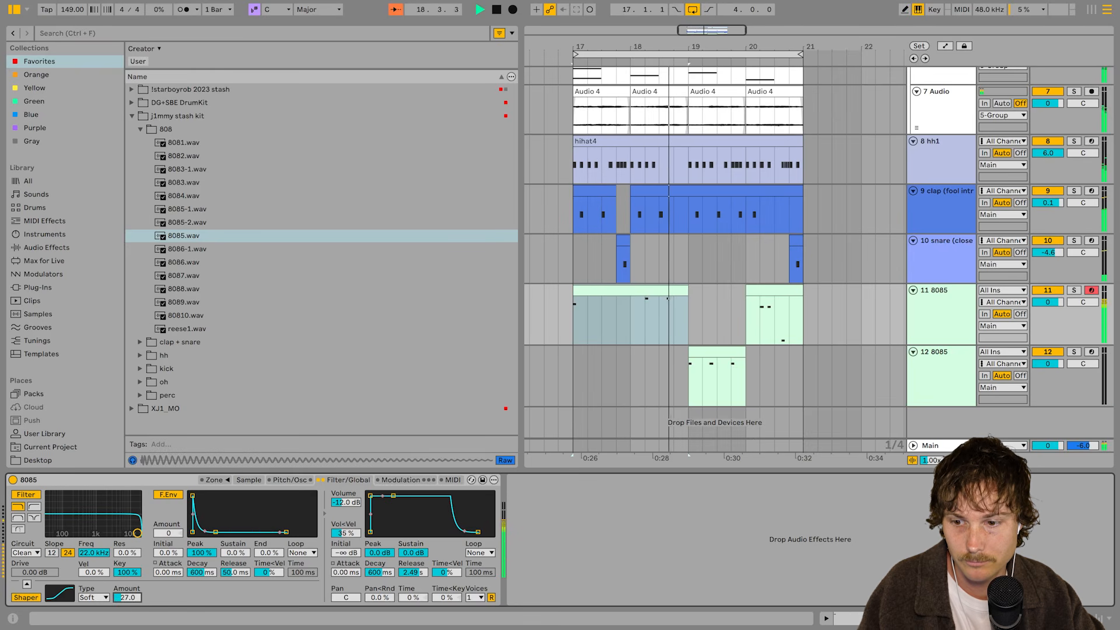
pyautogui.click(32, 553)
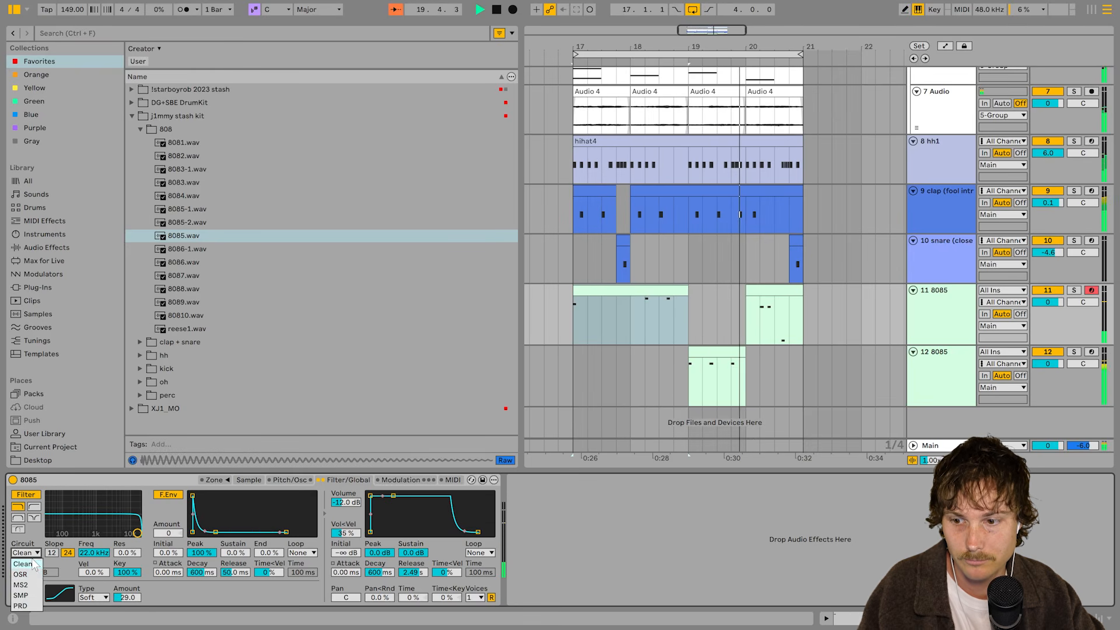
pyautogui.click(28, 573)
pyautogui.moveTo(35, 573); pyautogui.dragTo(35, 556)
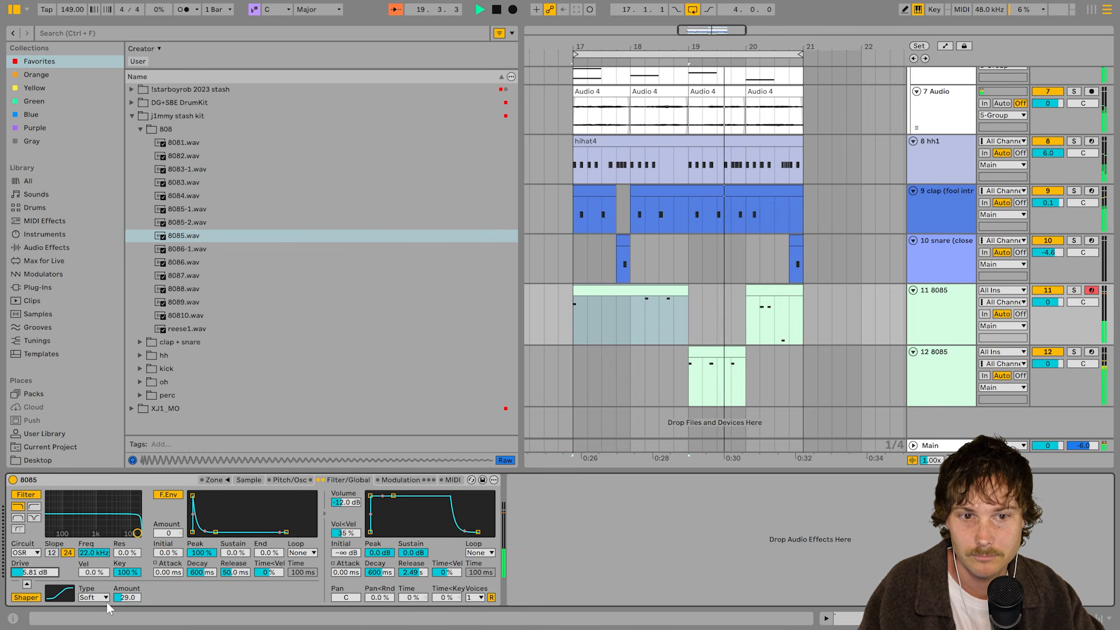
# Lengthen the track 11 Sampler's volume envelope release to 4.18 s.
pyautogui.click(959, 317)
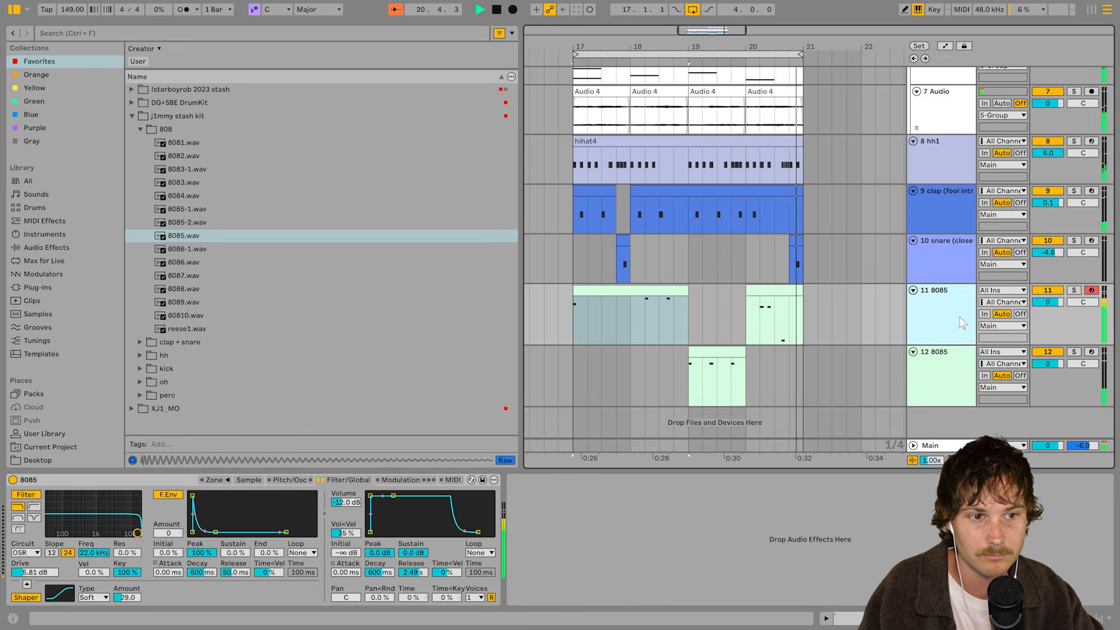
pyautogui.click(784, 292)
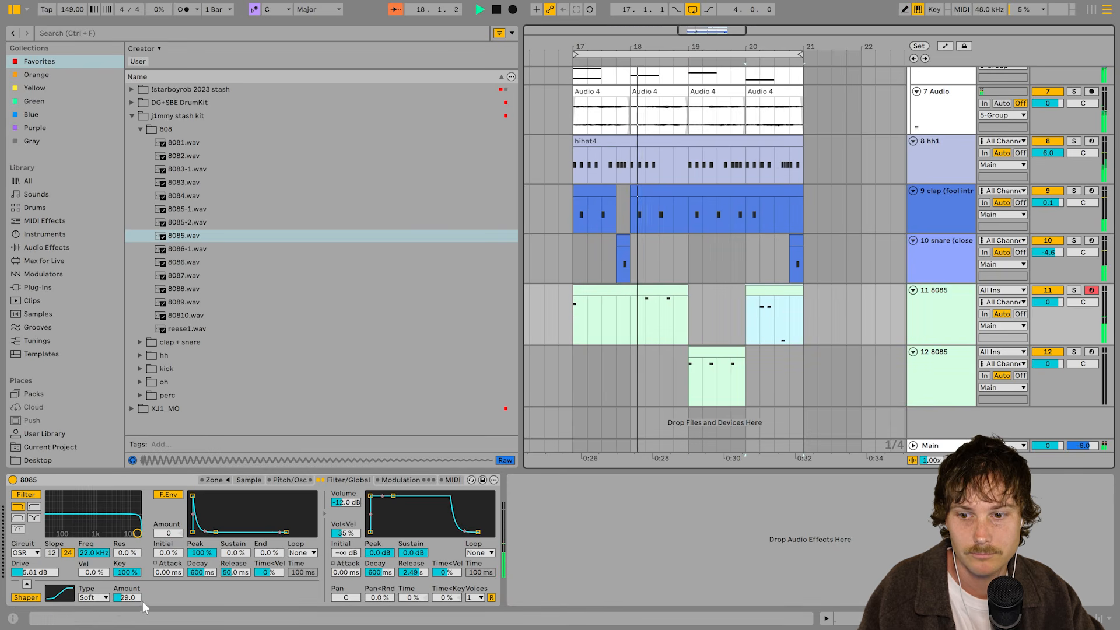
pyautogui.moveTo(418, 572); pyautogui.dragTo(417, 563)
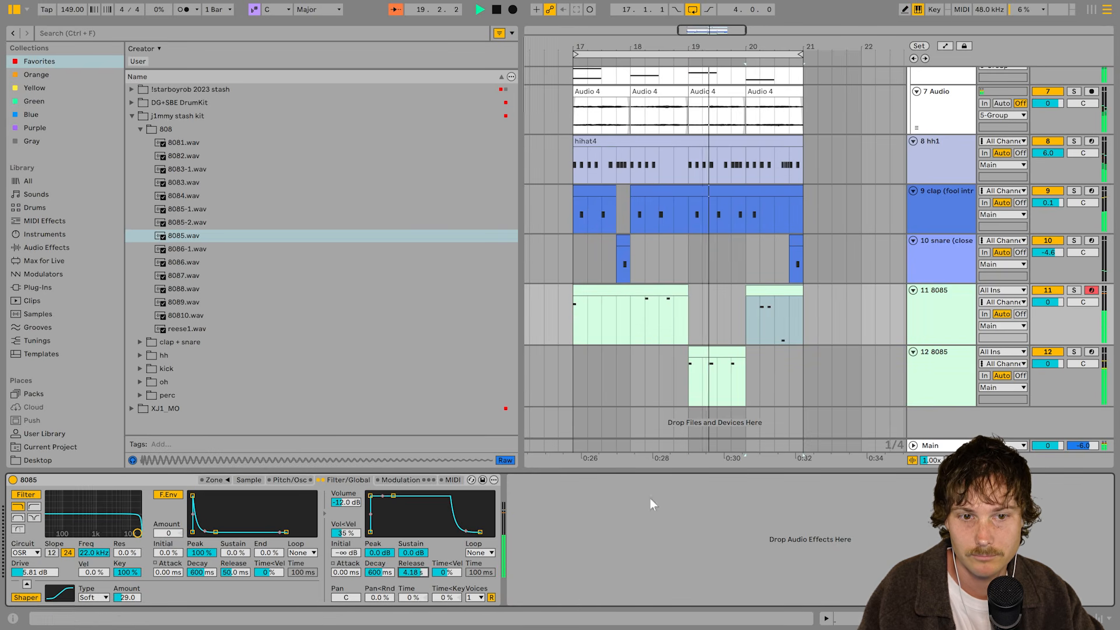
# Enable the shaper in the track 12 8085 Sampler at amount 39, try the Sine type, and choose 4Bit.
pyautogui.click(718, 379)
pyautogui.click(25, 597)
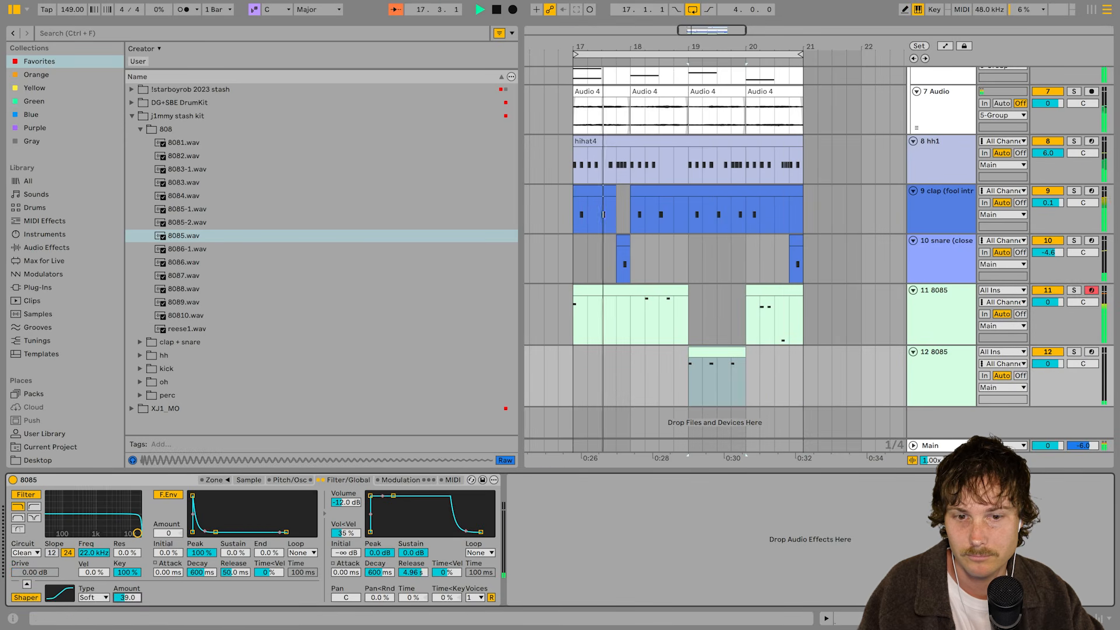
pyautogui.click(93, 597)
pyautogui.click(93, 575)
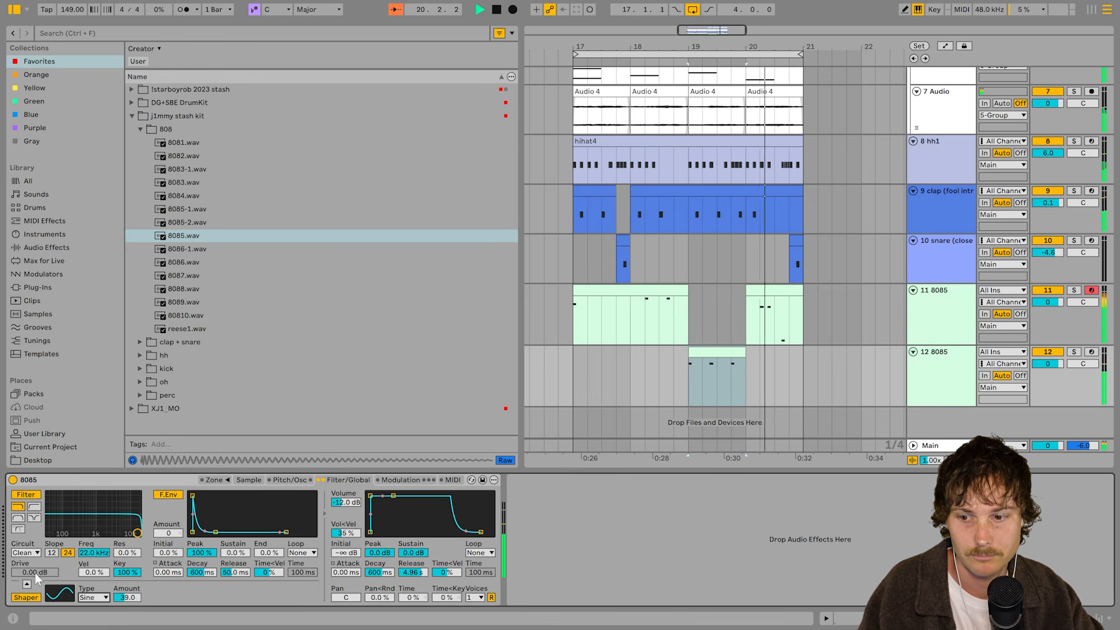
pyautogui.click(93, 597)
pyautogui.click(93, 582)
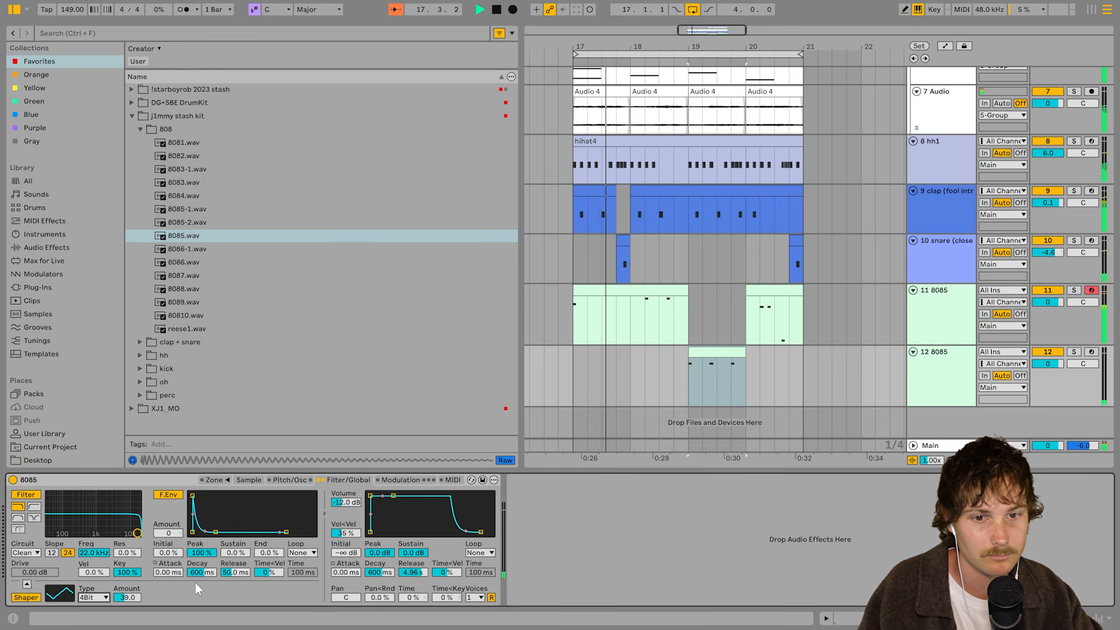
# Switch to the session mixer and lower the volumes of both 8085 tracks, with track 11 at -2.7 dB.
pyautogui.click(949, 330)
pyautogui.press('Tab')
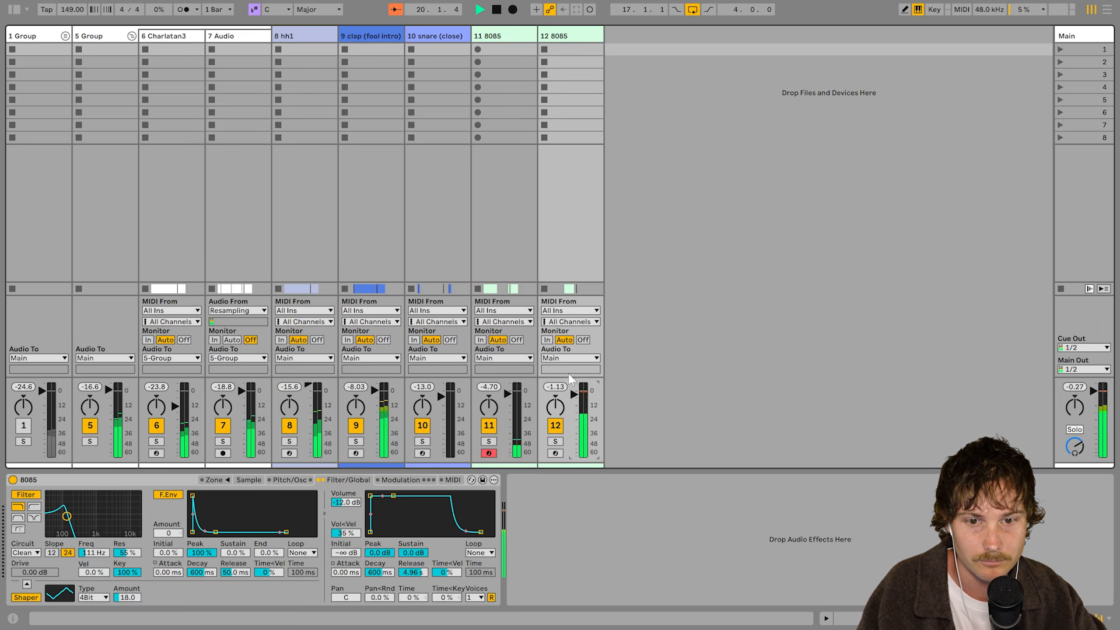
pyautogui.click(581, 396)
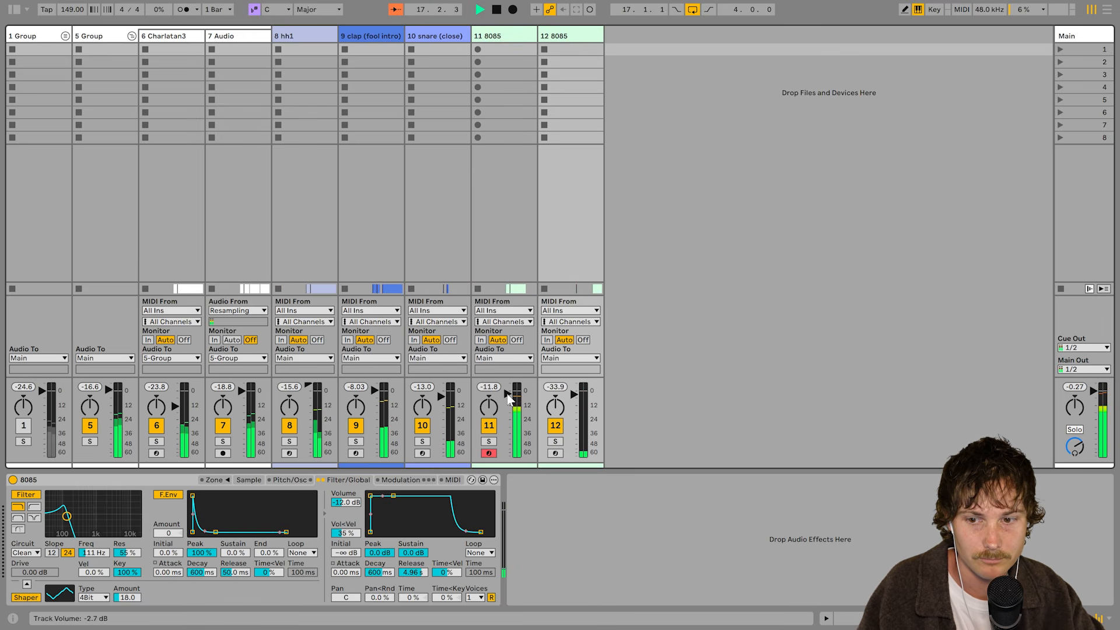
# Try the SMP filter circuit on the track 11 Sampler, settle on MS2, and reduce the shaper amount to 20.
pyautogui.click(521, 325)
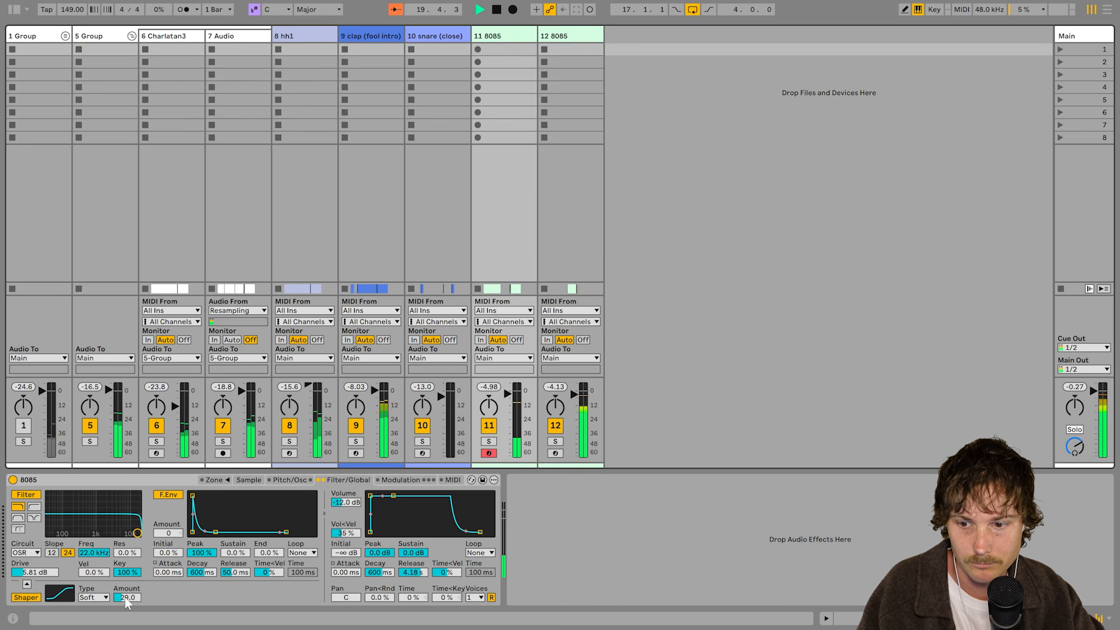
pyautogui.click(26, 554)
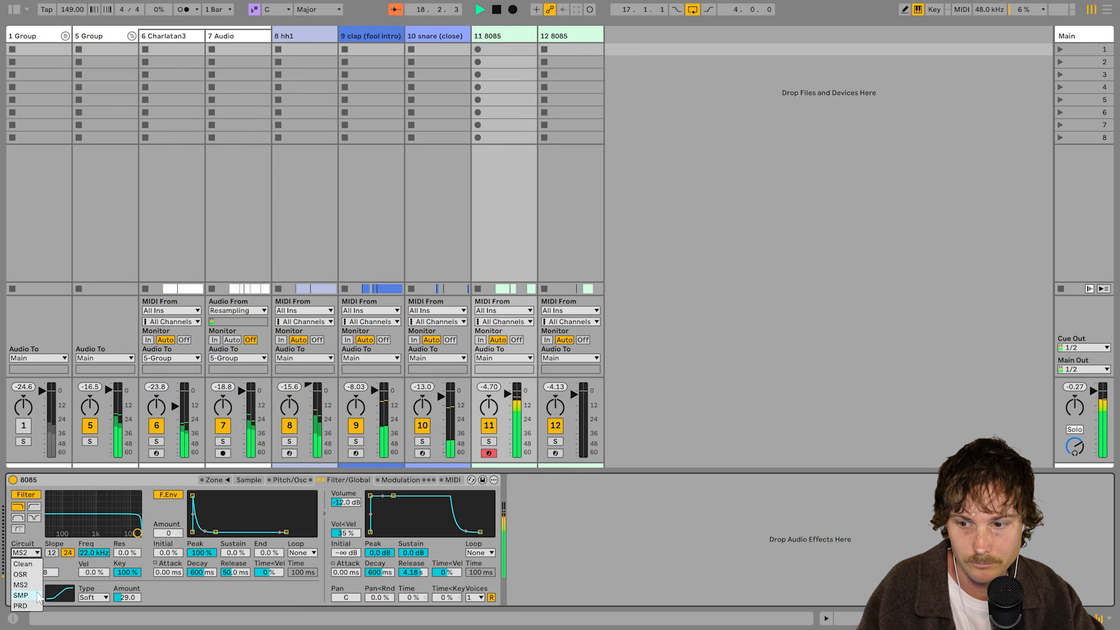
pyautogui.click(21, 595)
pyautogui.click(32, 554)
pyautogui.click(22, 583)
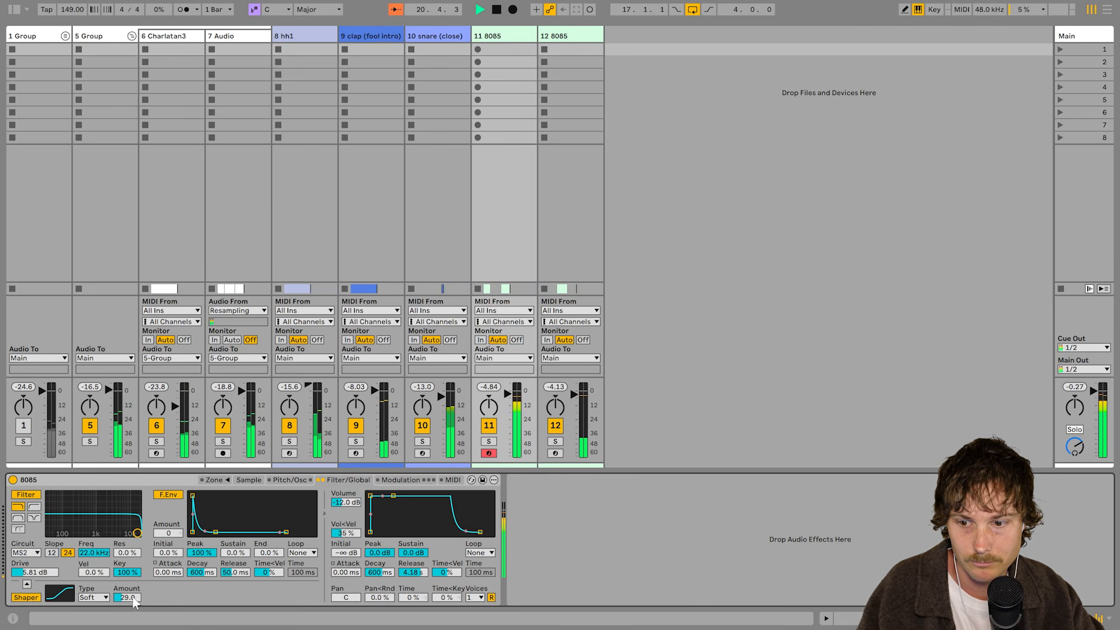
pyautogui.moveTo(133, 602); pyautogui.dragTo(133, 607)
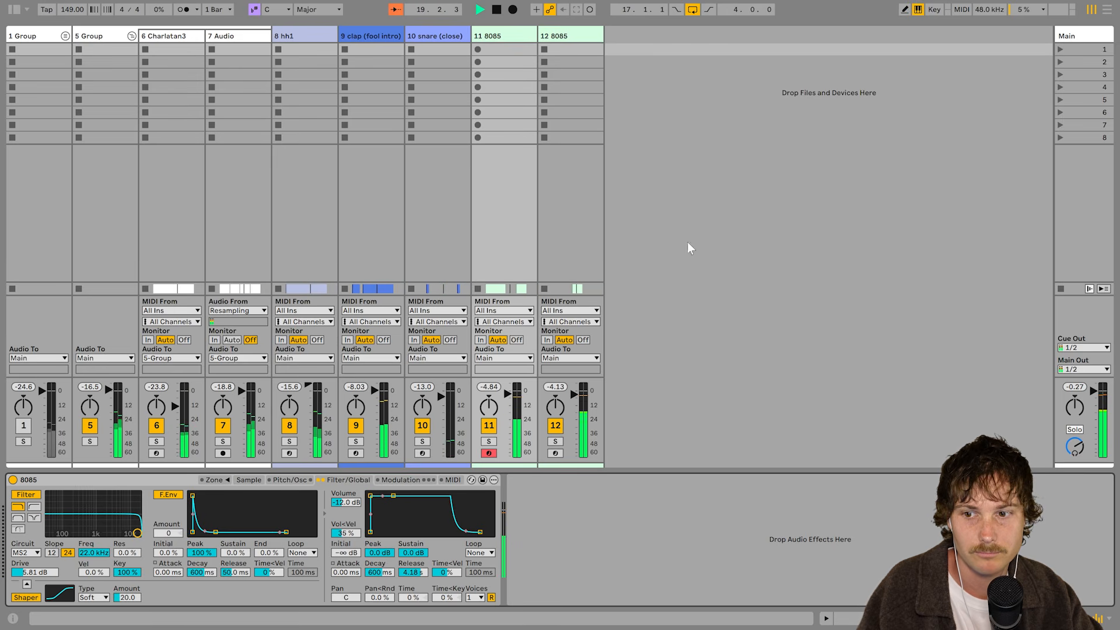
# Compare the levels of the two 8085 tracks with their peak readings reset, and select the main track.
pyautogui.click(637, 279)
pyautogui.press('Right')
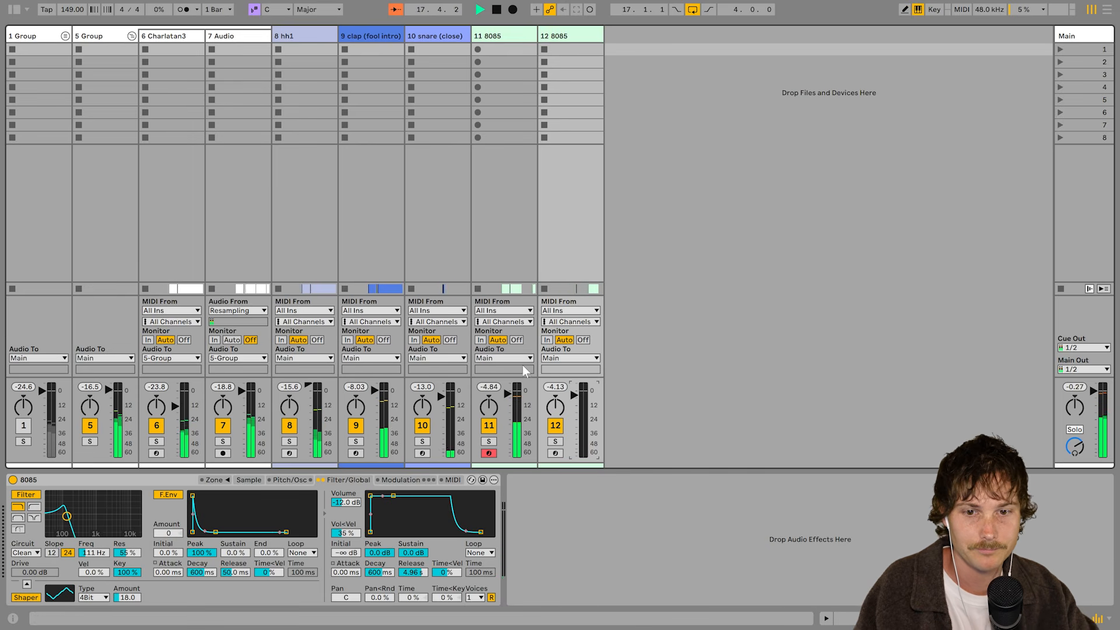
pyautogui.moveTo(493, 388); pyautogui.dragTo(492, 392)
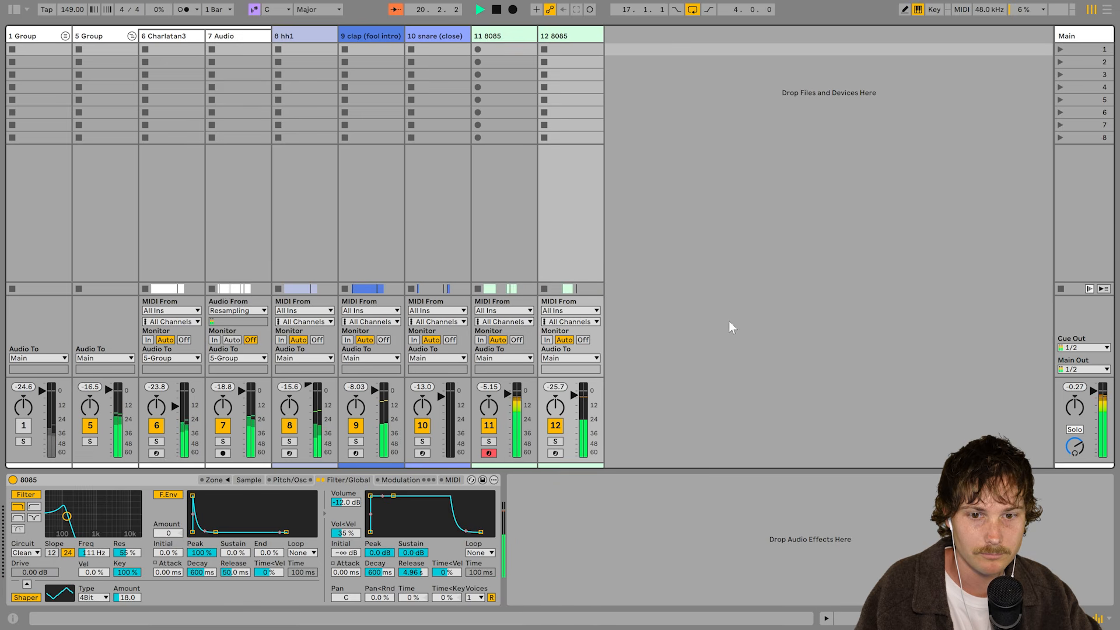
pyautogui.click(664, 197)
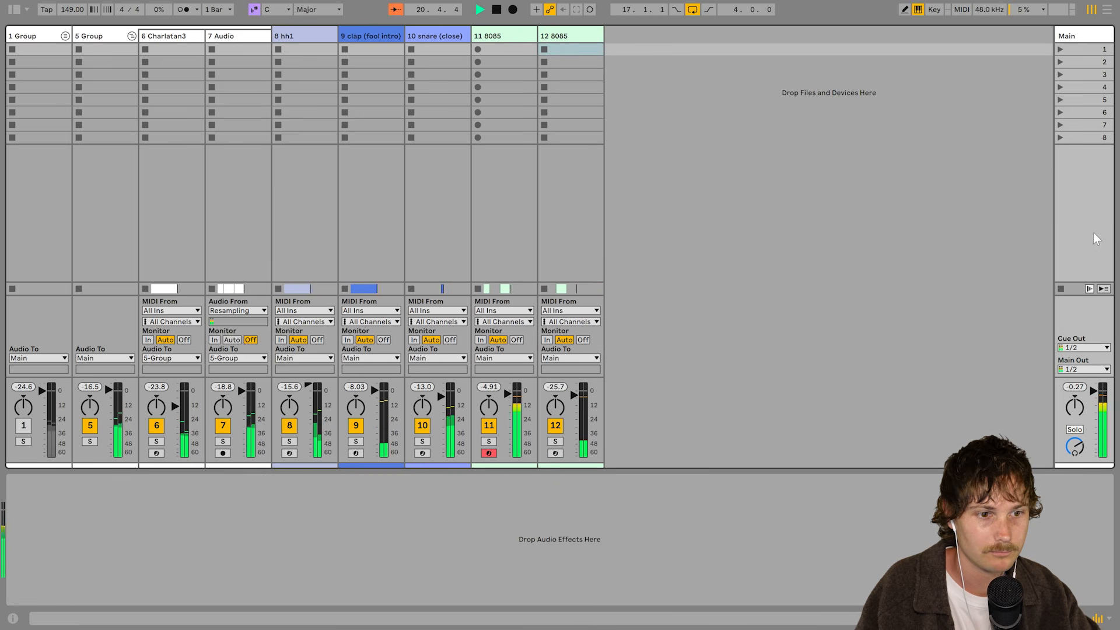
# Show the browser and look through the audio effects, Safari Pedals plug-ins, user library and favorites for a device.
pyautogui.click(14, 10)
pyautogui.click(59, 248)
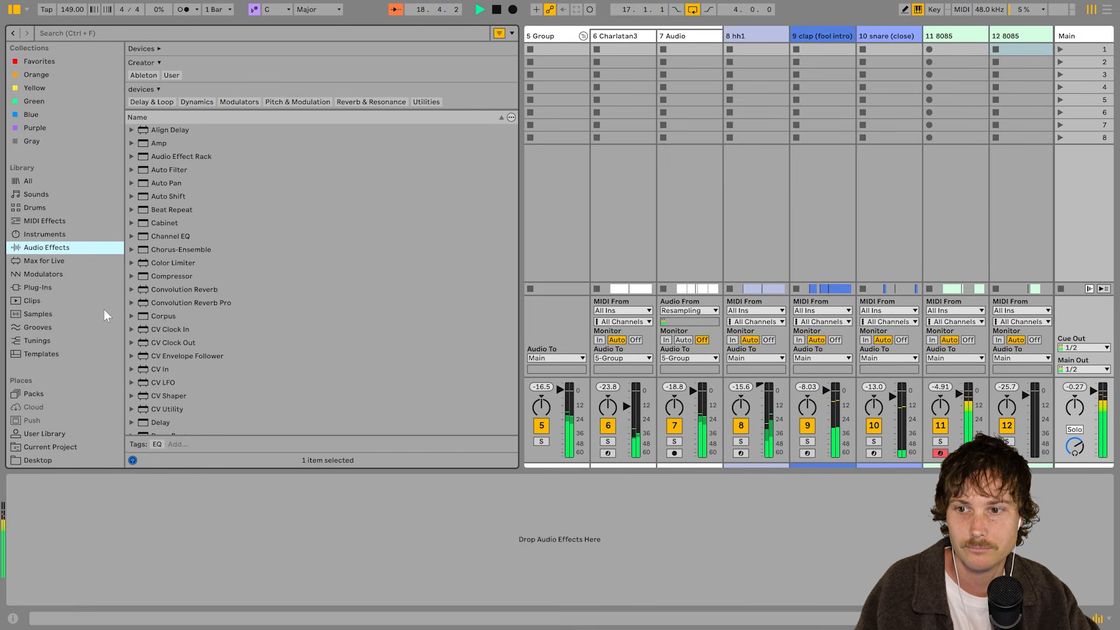
pyautogui.click(68, 286)
pyautogui.scroll(-10, 257, 292)
pyautogui.click(257, 293)
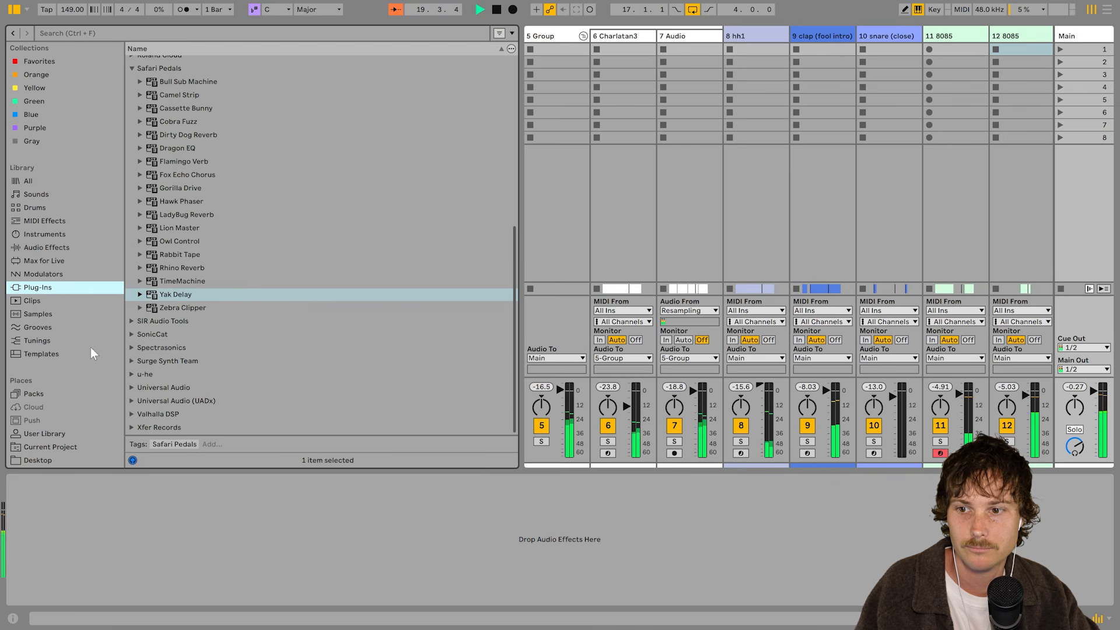
pyautogui.click(74, 435)
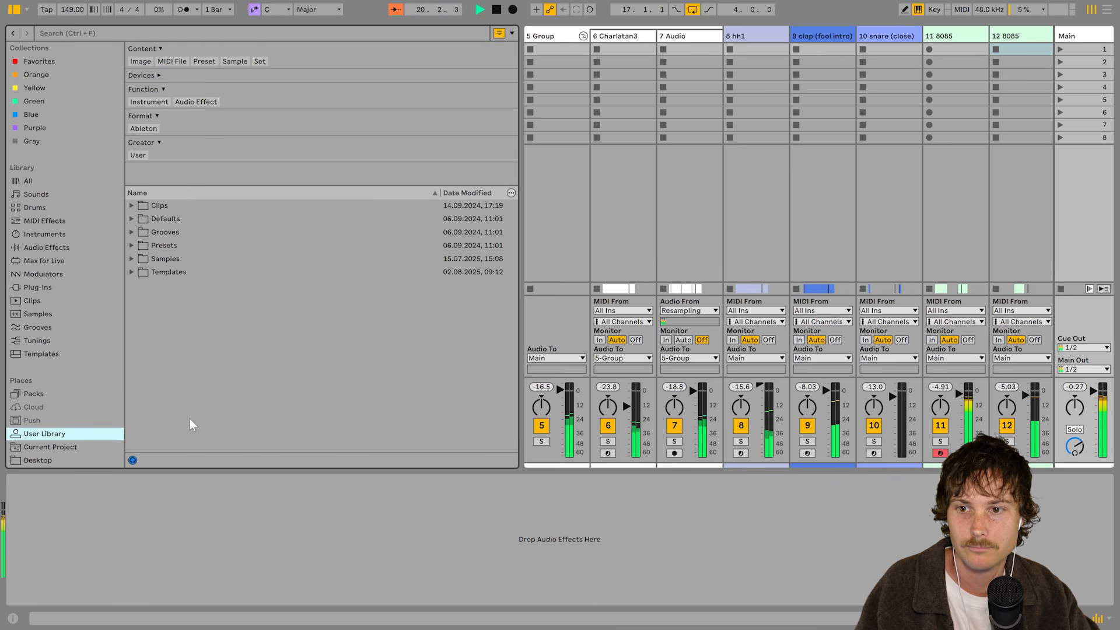
pyautogui.click(35, 61)
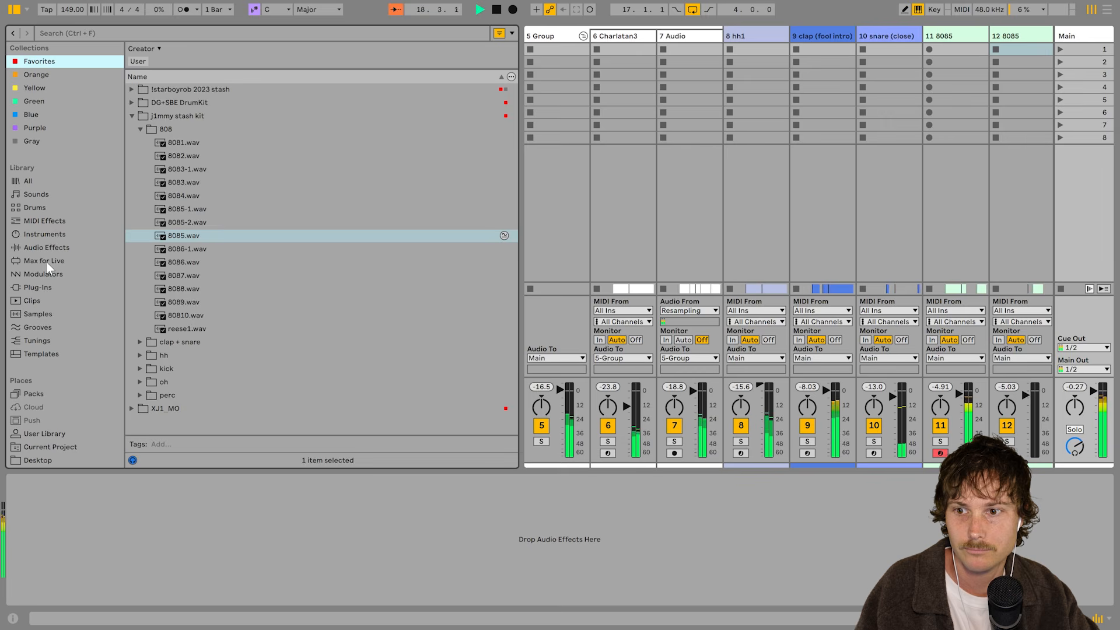
pyautogui.click(47, 288)
pyautogui.hscroll(2, 805, 187)
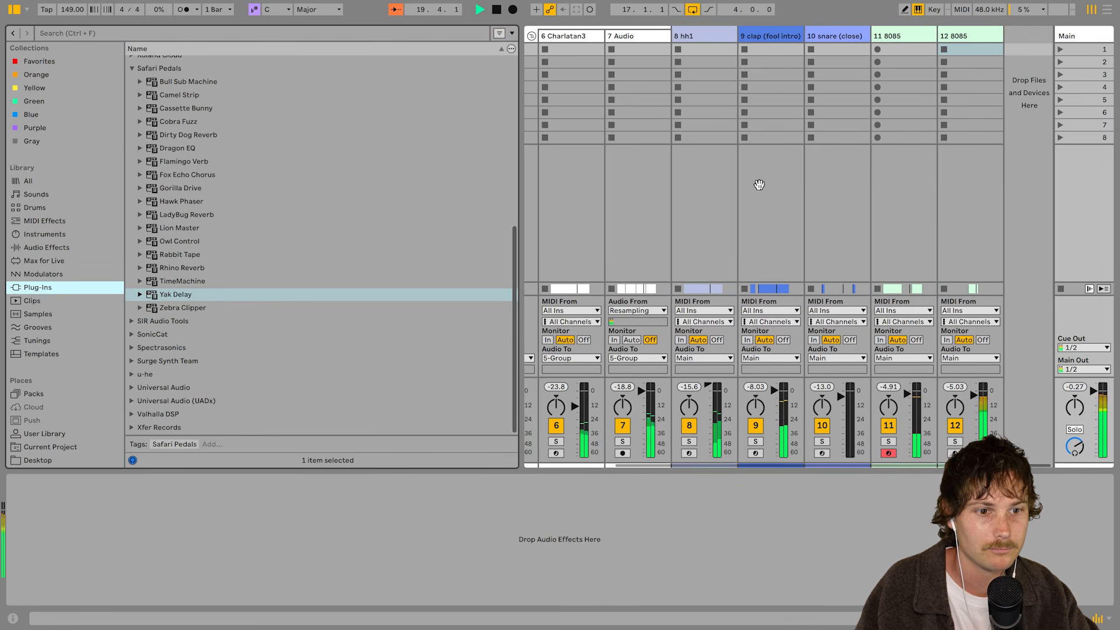
# Turn on Reverse for the track 12 8085 sample and shorten its sample end to 38546.
pyautogui.click(964, 223)
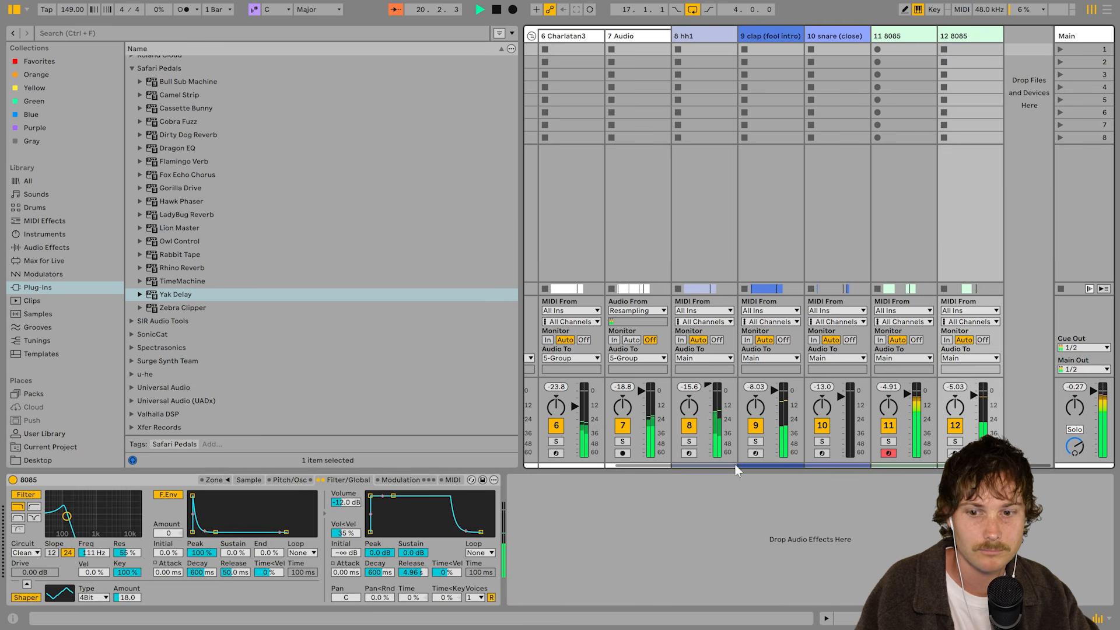
pyautogui.click(282, 480)
pyautogui.click(250, 480)
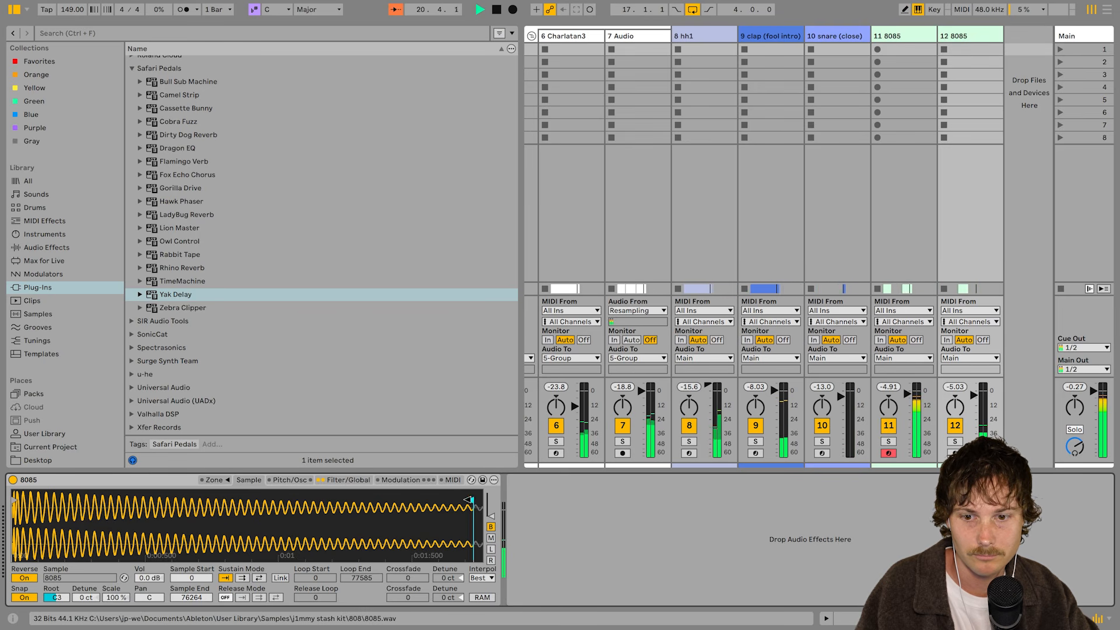
pyautogui.moveTo(470, 500); pyautogui.dragTo(324, 500)
pyautogui.click(955, 387)
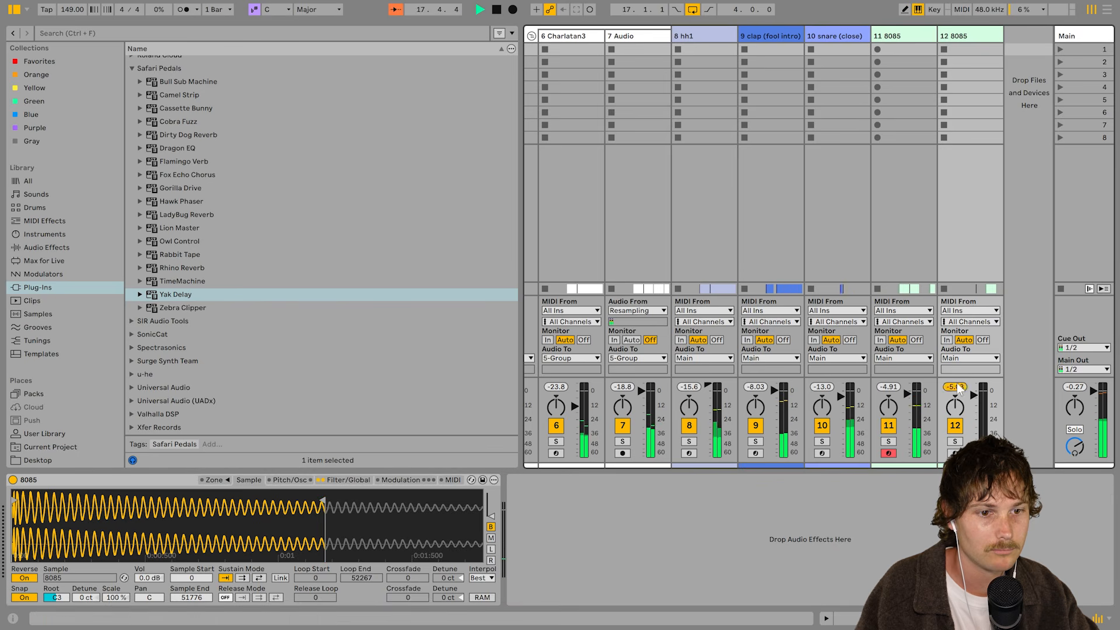
pyautogui.moveTo(957, 387); pyautogui.dragTo(956, 456)
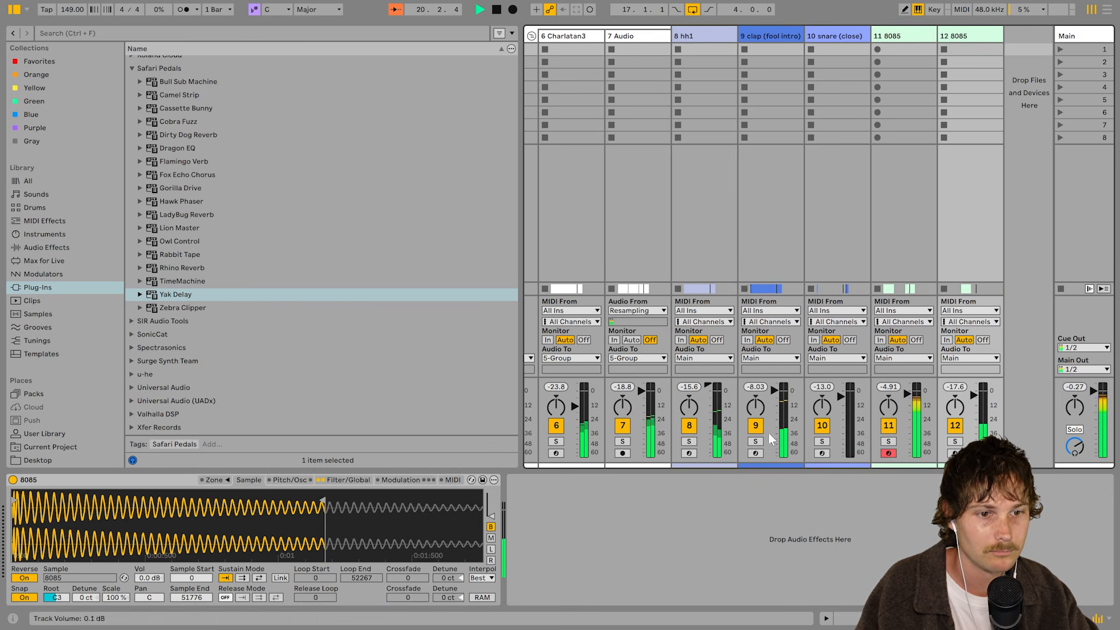
pyautogui.moveTo(325, 501); pyautogui.dragTo(242, 497)
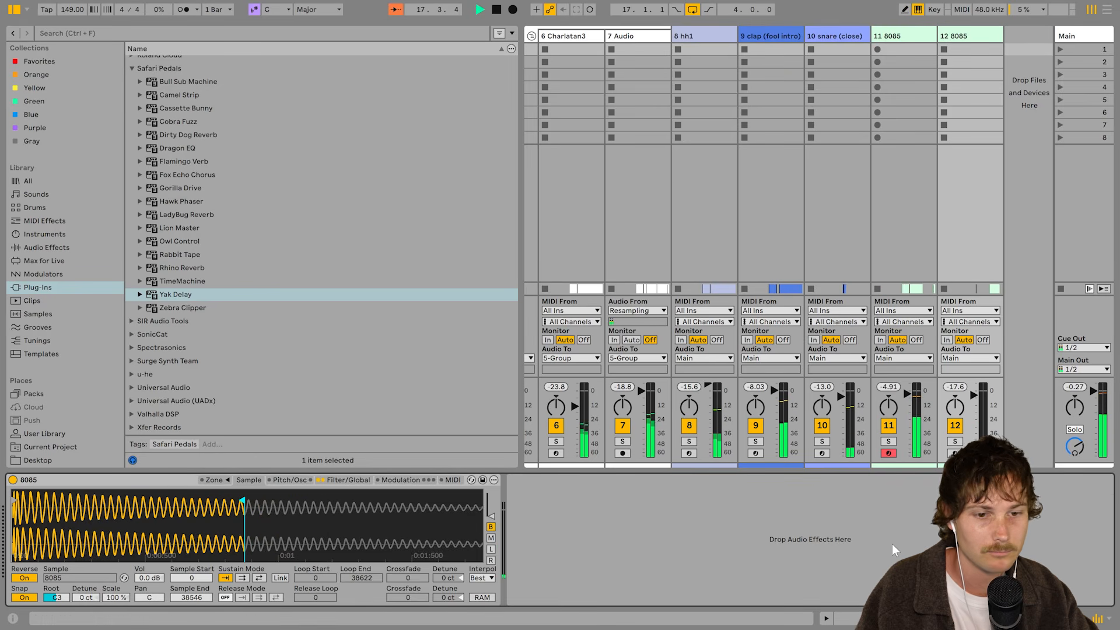
# Raise the track 12 8085 volume to slightly above 3.0 dB.
pyautogui.click(956, 454)
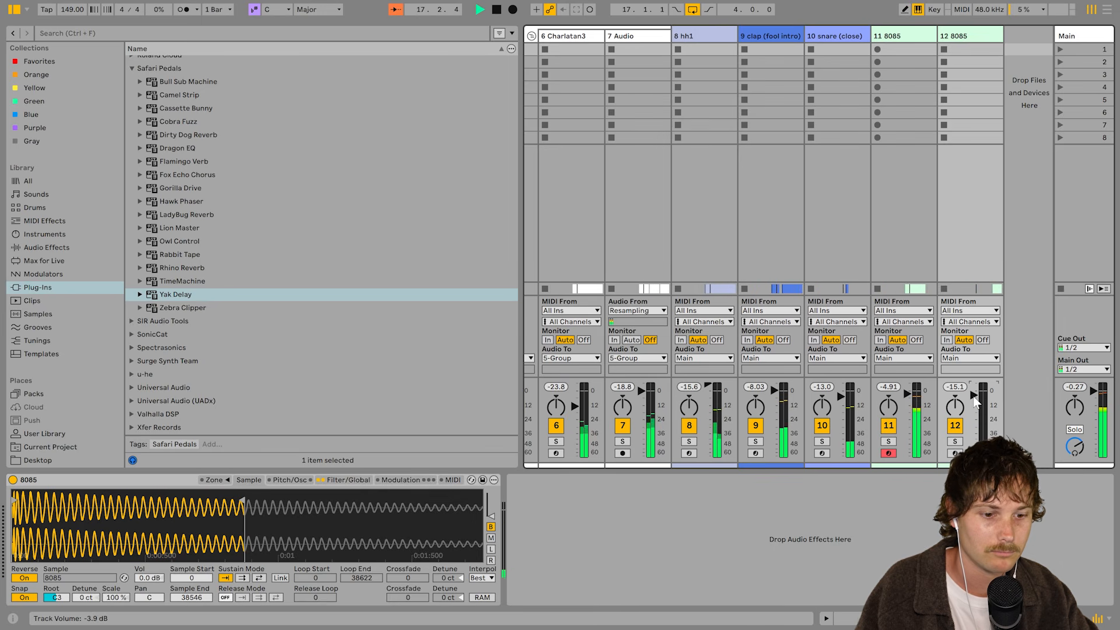
pyautogui.scroll(6, 975, 402)
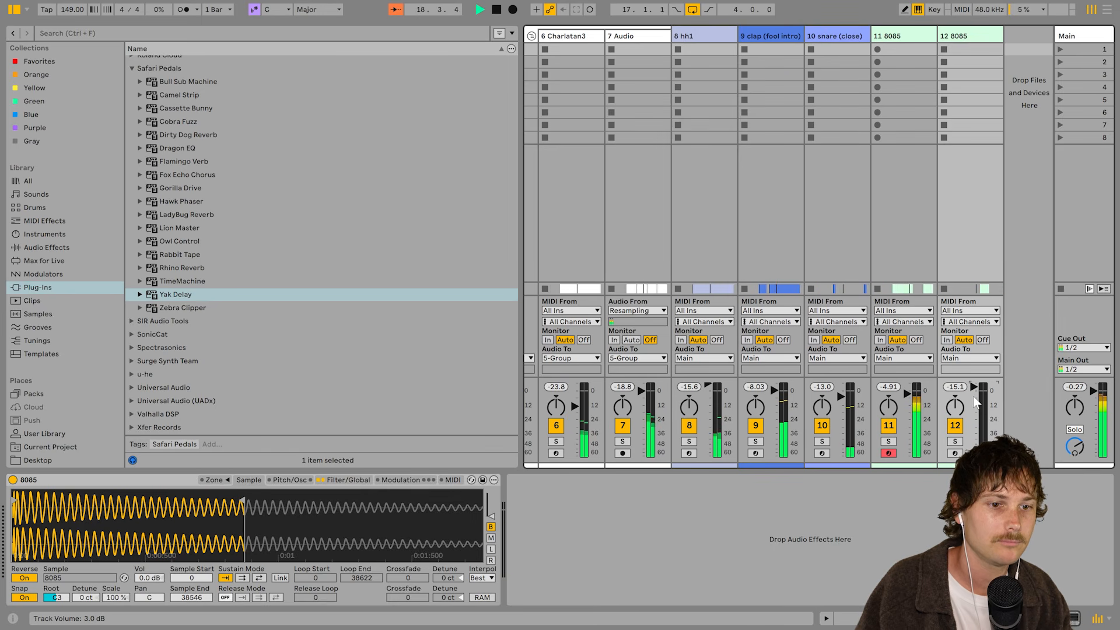
pyautogui.scroll(2, 975, 402)
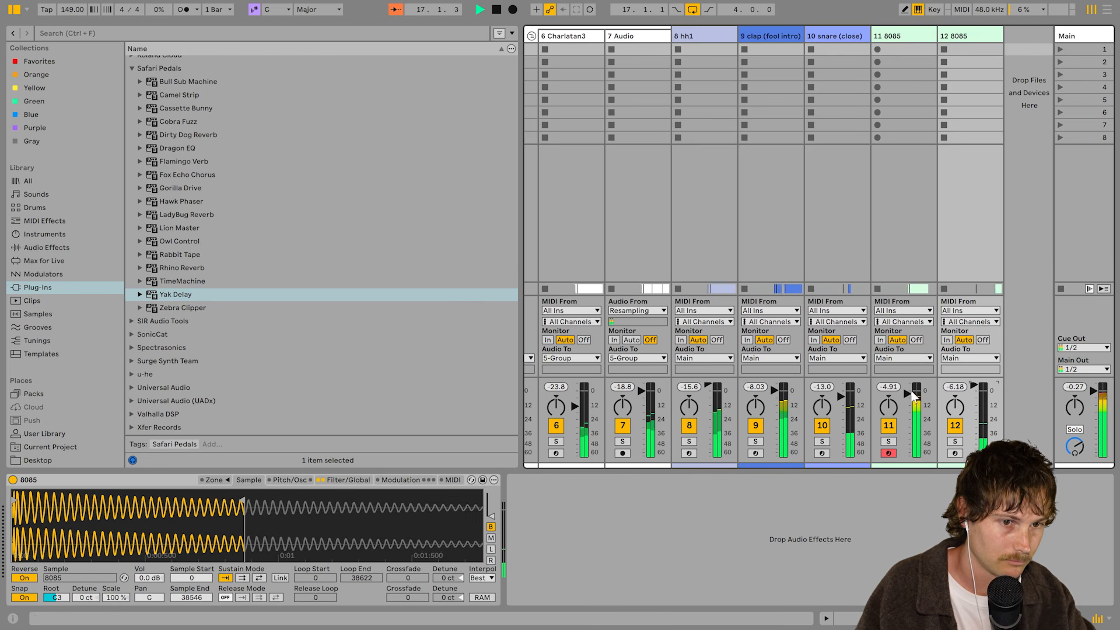
# Lower the track 11 8085 filter frequency to 152 Hz with 66% resonance, and reset both 8085 peak readings to compare levels.
pyautogui.click(962, 387)
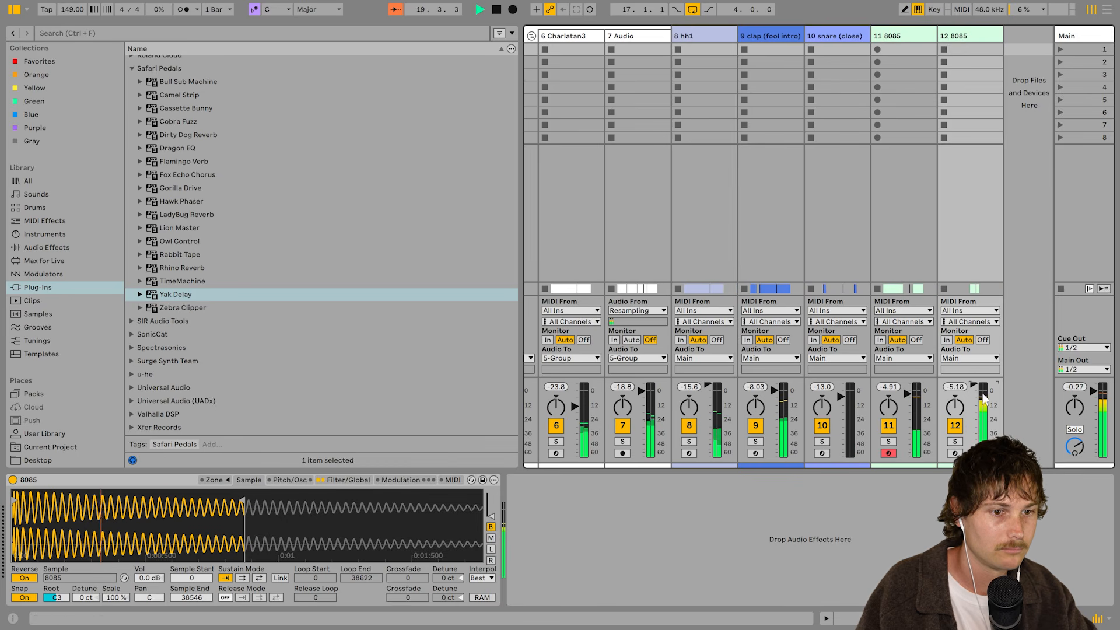
pyautogui.click(892, 386)
pyautogui.click(922, 254)
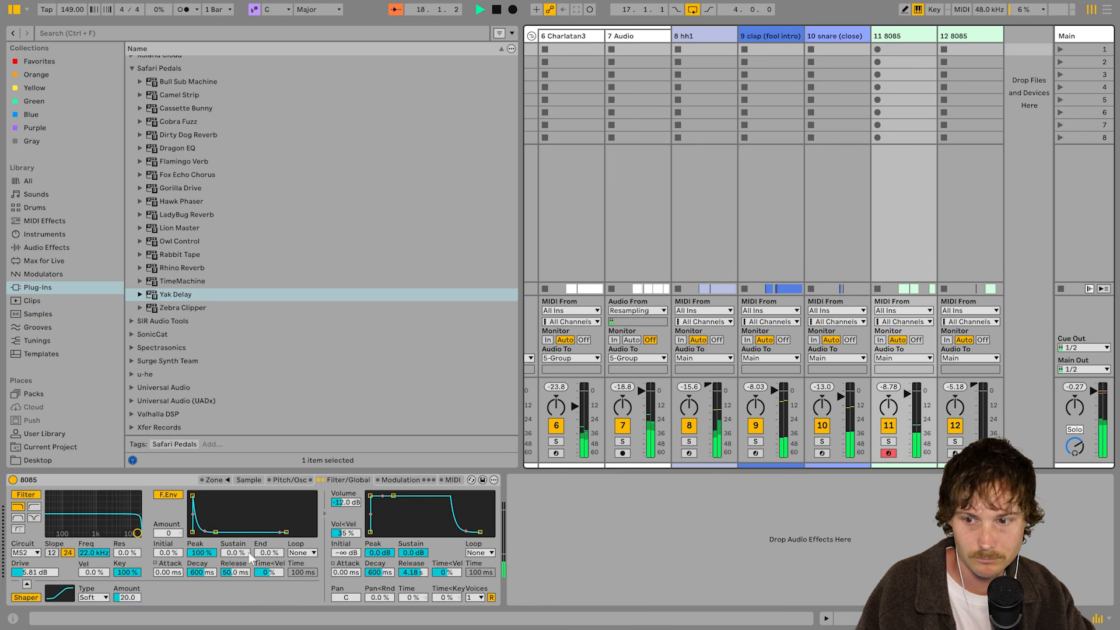
pyautogui.moveTo(137, 533); pyautogui.dragTo(71, 514)
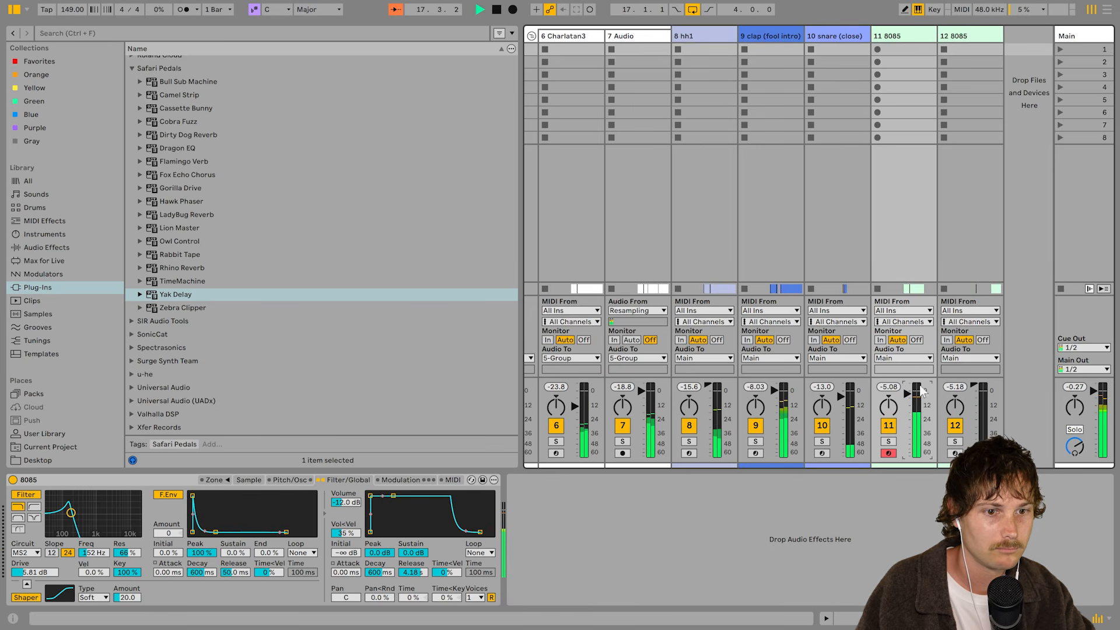
pyautogui.click(892, 388)
pyautogui.click(961, 386)
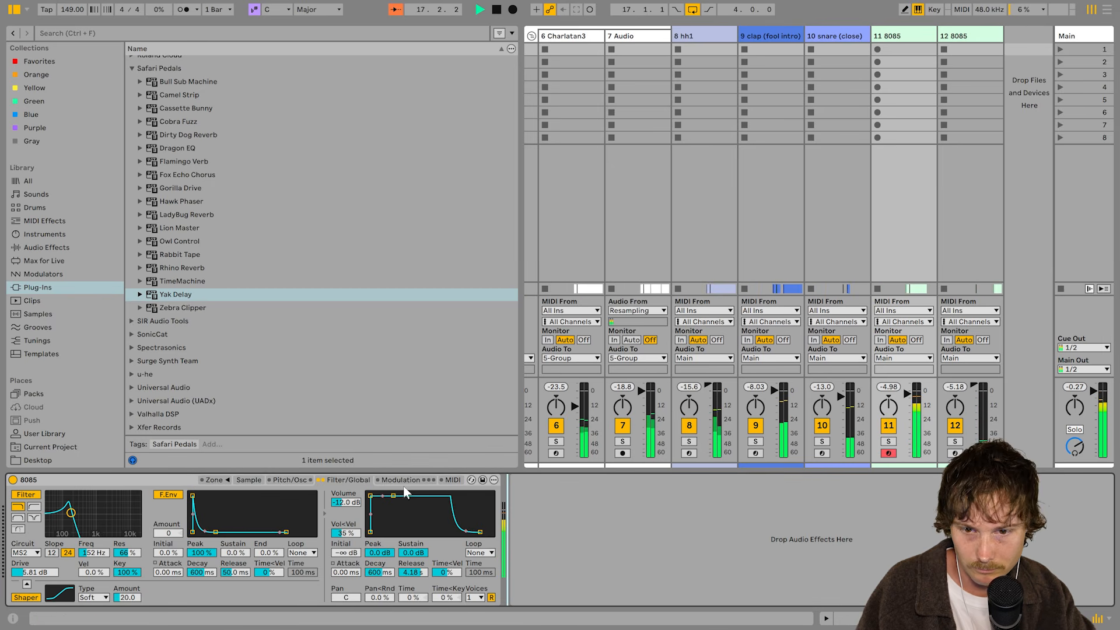
pyautogui.click(1007, 249)
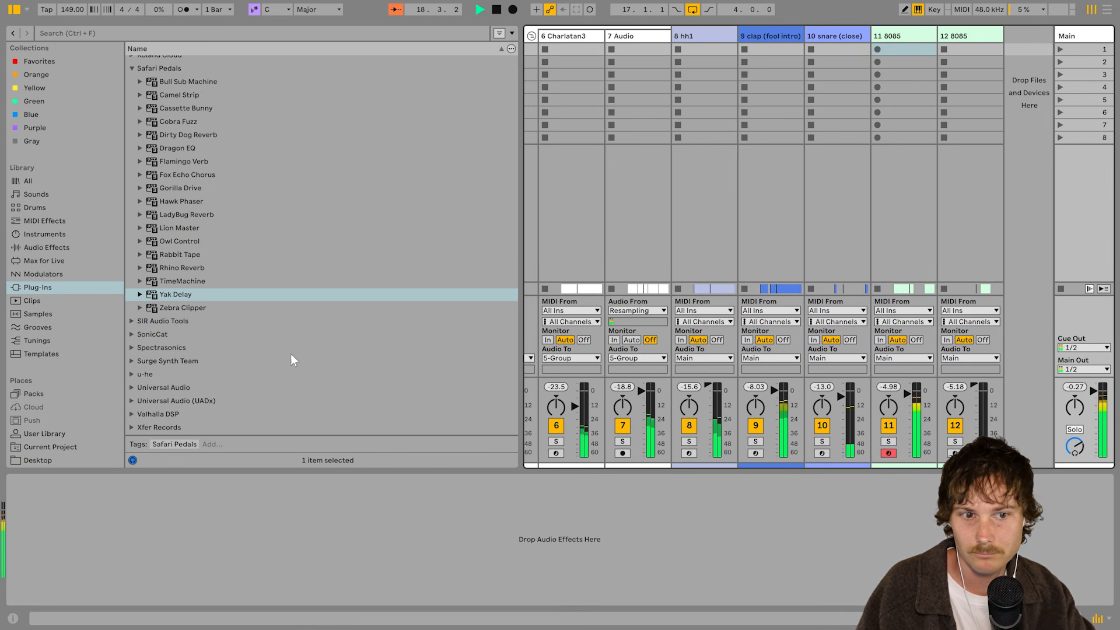
pyautogui.scroll(-3, 42, 274)
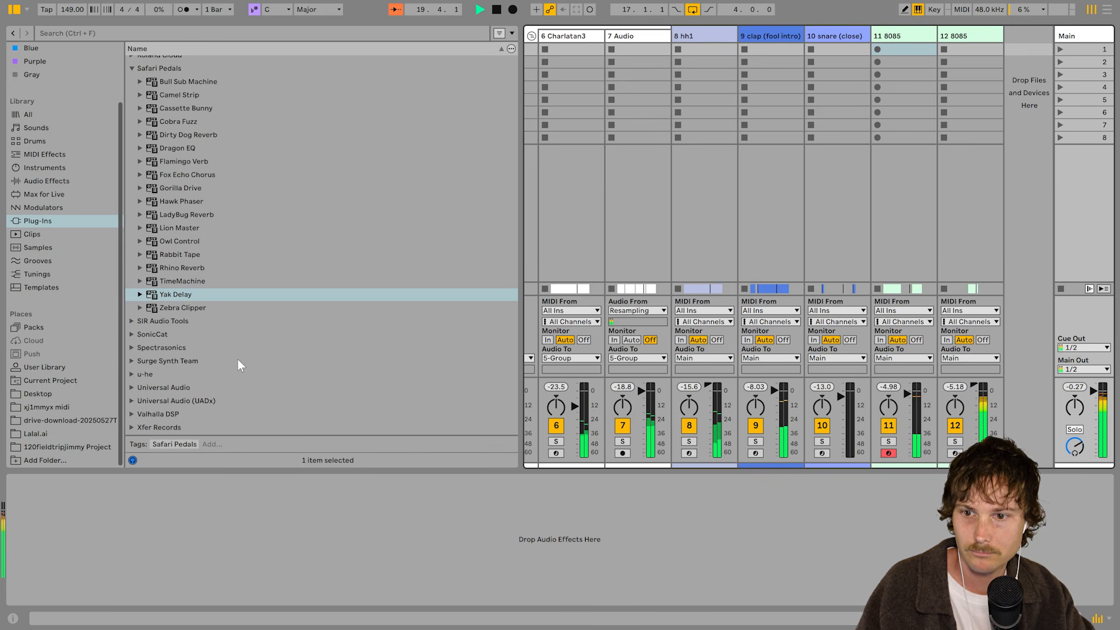
pyautogui.scroll(5, 263, 377)
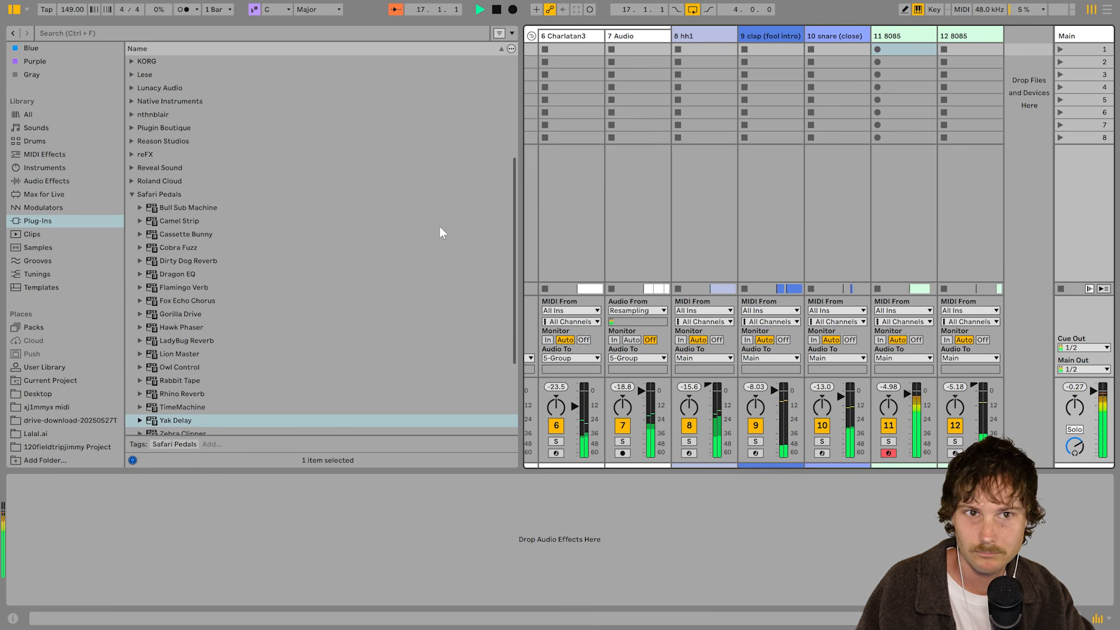
# Set the clap's filter to 1.08 kHz with 85% resonance and its volume to -17.0 dB, and lower the track volume to -3.5 dB.
pyautogui.click(782, 223)
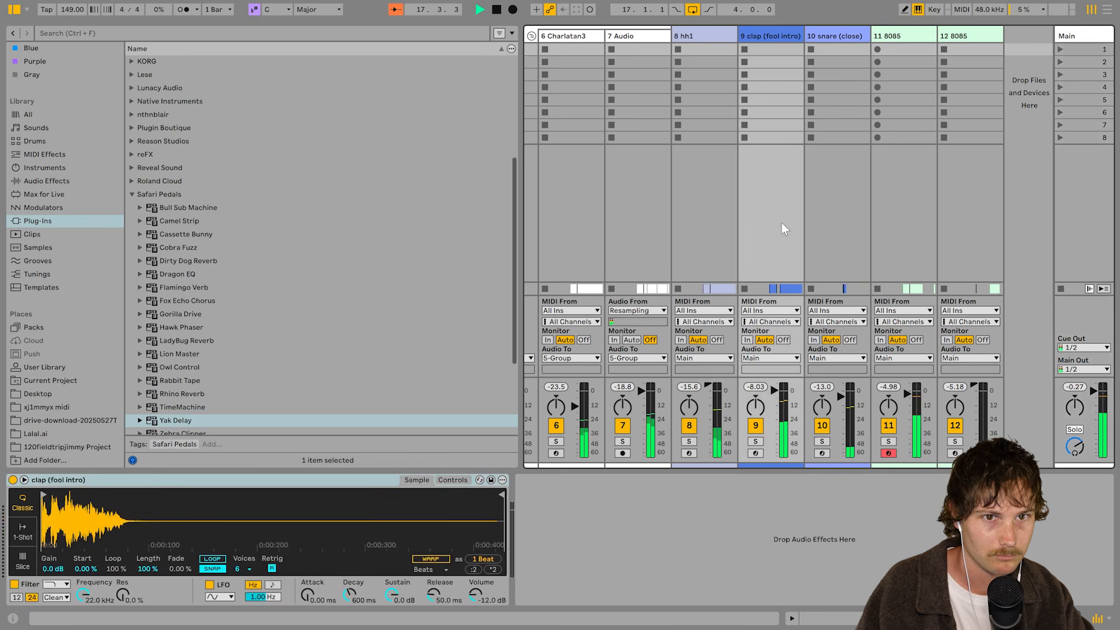
pyautogui.click(453, 479)
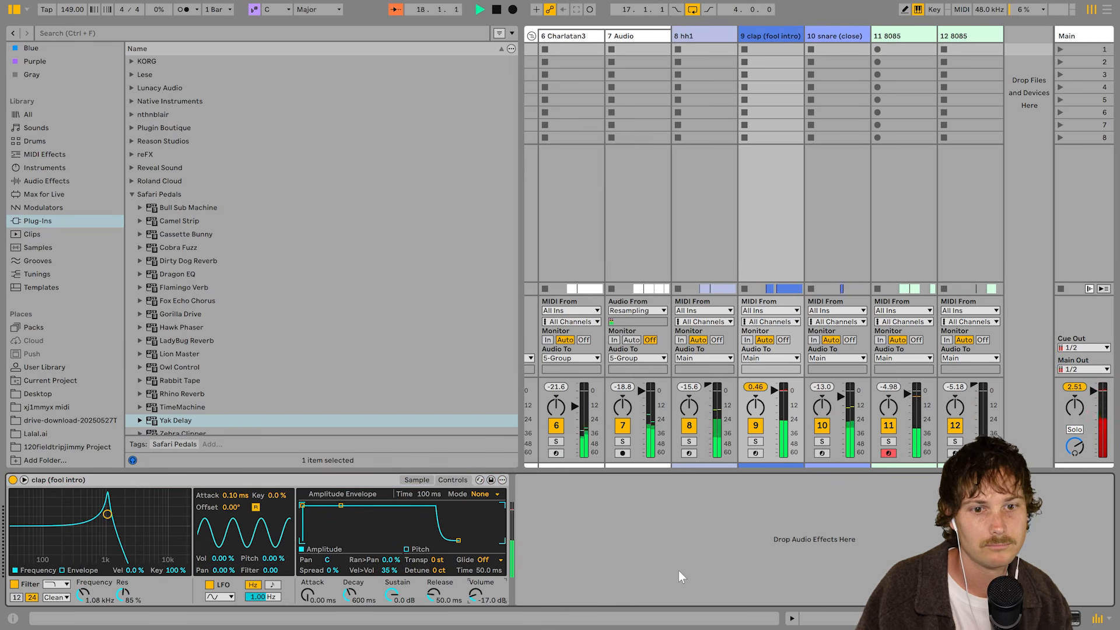
pyautogui.click(756, 387)
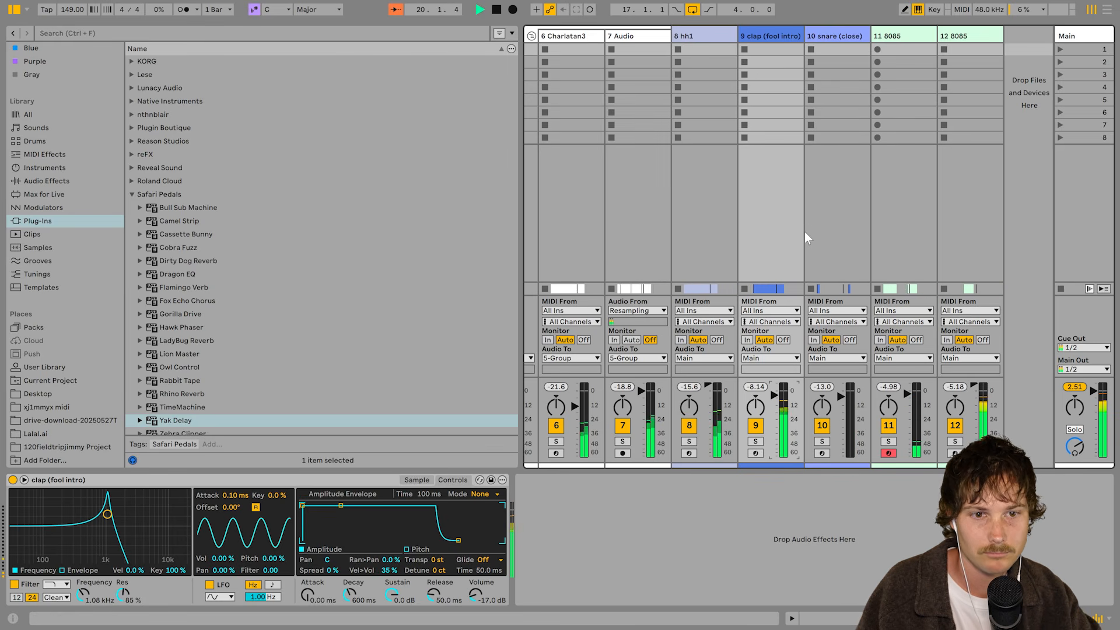
# Add the SIR Audio Tools StandardCLIP plug-in to the main track.
pyautogui.click(1093, 232)
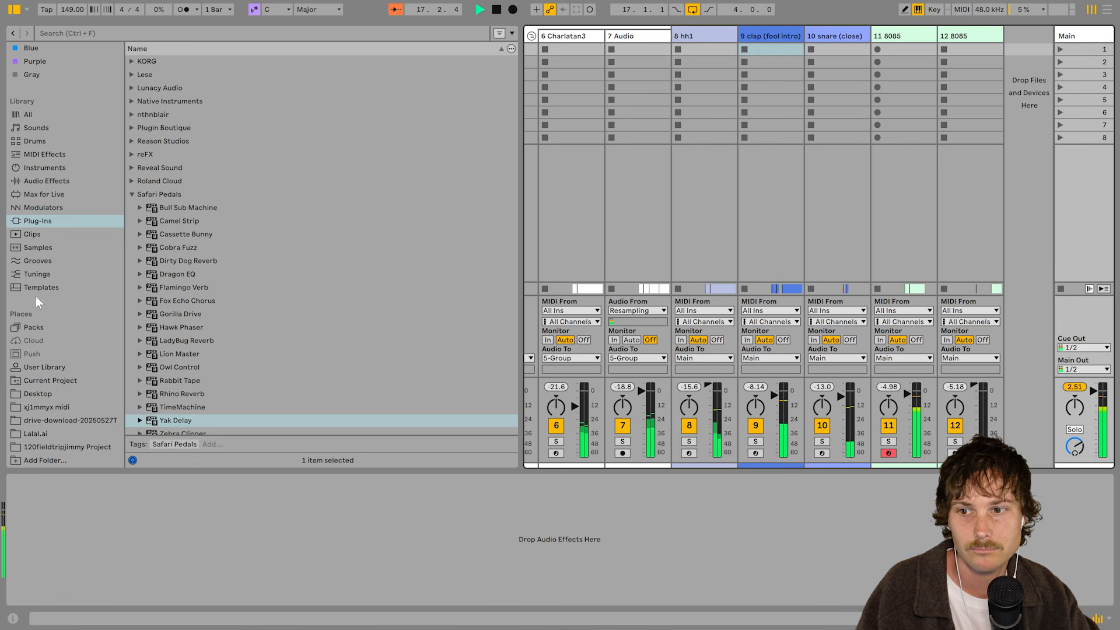
pyautogui.click(68, 181)
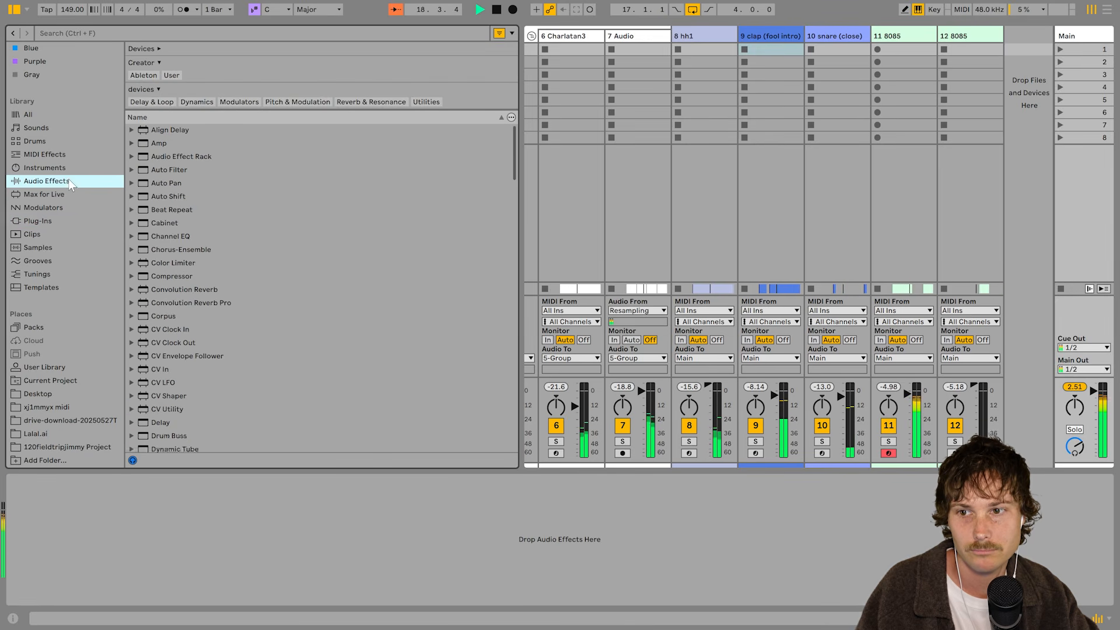
pyautogui.click(59, 220)
pyautogui.scroll(-3, 198, 292)
pyautogui.scroll(6, 213, 327)
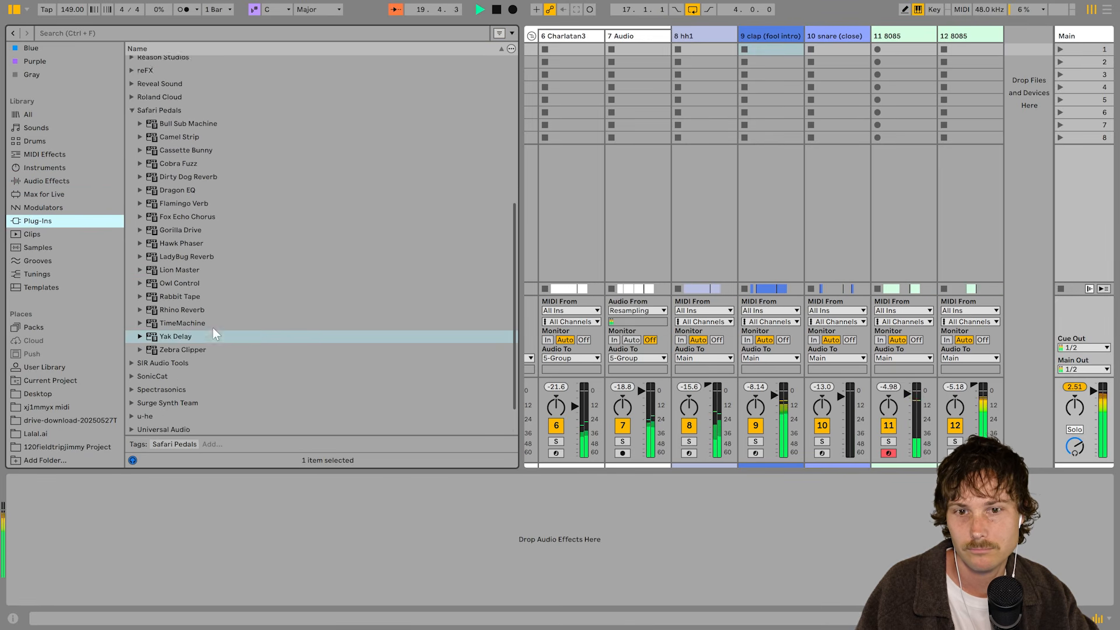
pyautogui.click(131, 275)
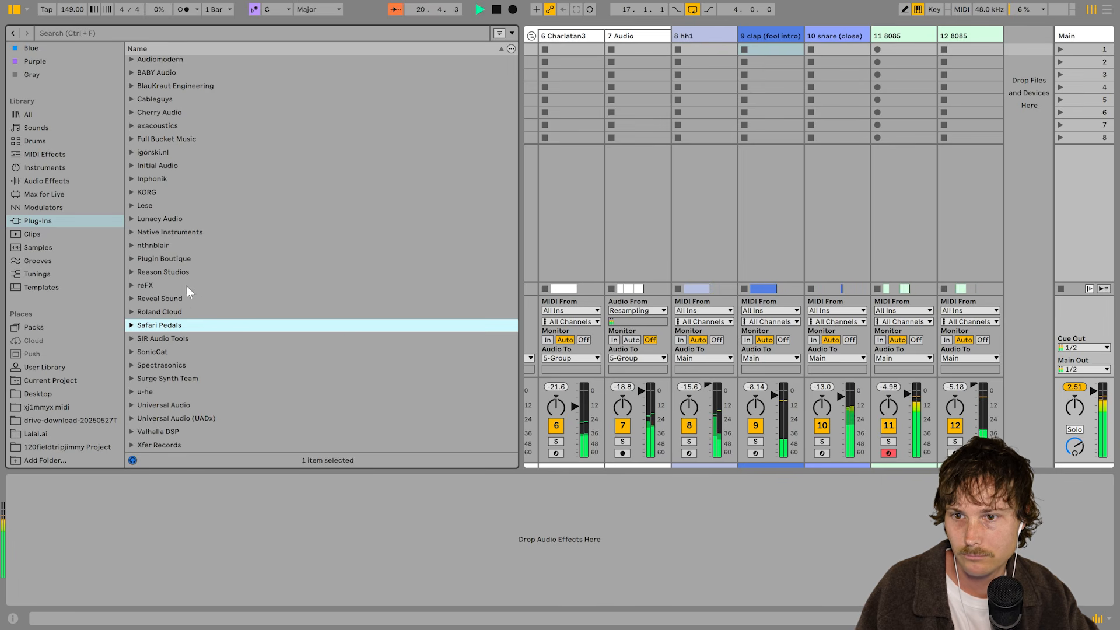
pyautogui.click(136, 338)
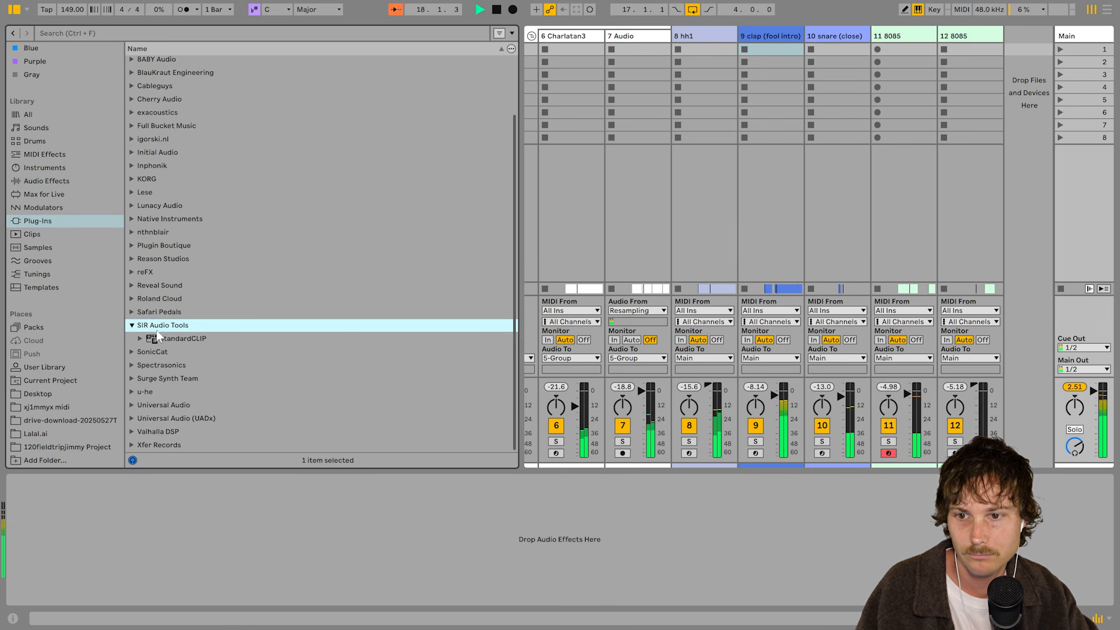
pyautogui.doubleClick(165, 340)
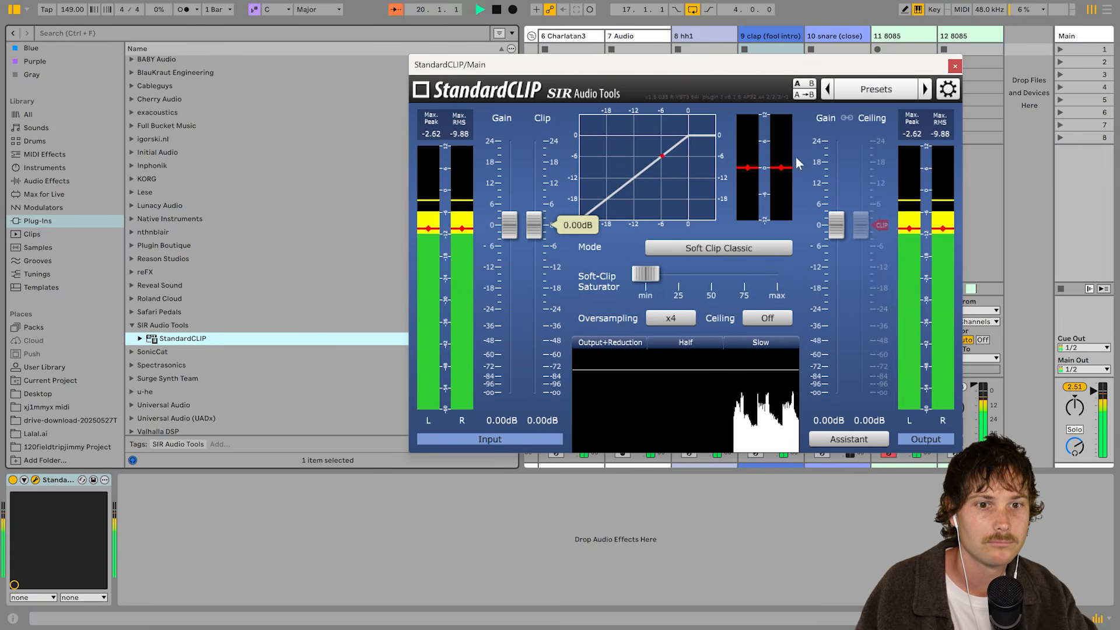
# Set StandardCLIP to Soft Clip Pro mode with the soft-clip saturator at 25% and oversampling at x8.
pyautogui.click(736, 250)
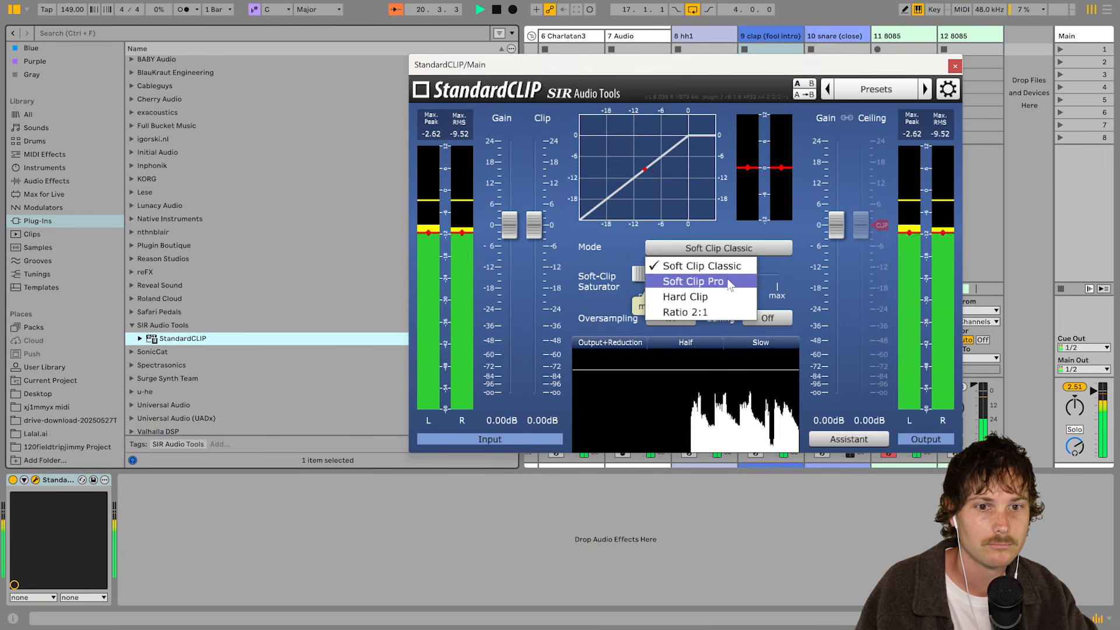
pyautogui.click(700, 277)
pyautogui.moveTo(646, 274); pyautogui.dragTo(672, 278)
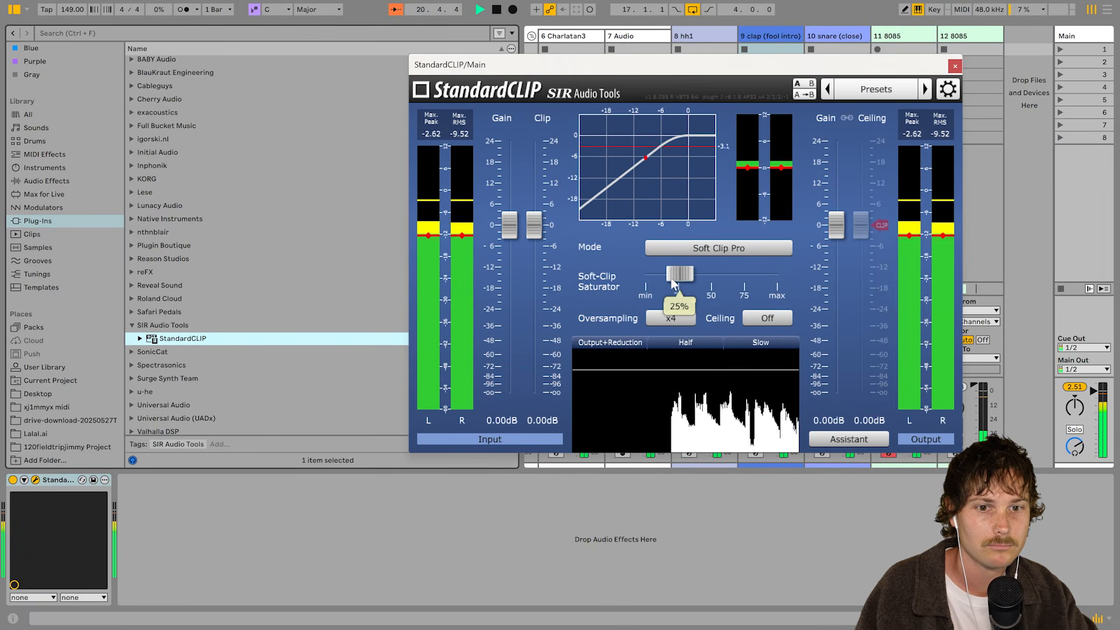
pyautogui.click(671, 319)
pyautogui.click(669, 405)
# Lower StandardCLIP's clip level to -4.20 dB, fine-tune the saturator to 25%, and close the plug-in window.
pyautogui.moveTo(534, 227); pyautogui.dragTo(542, 245)
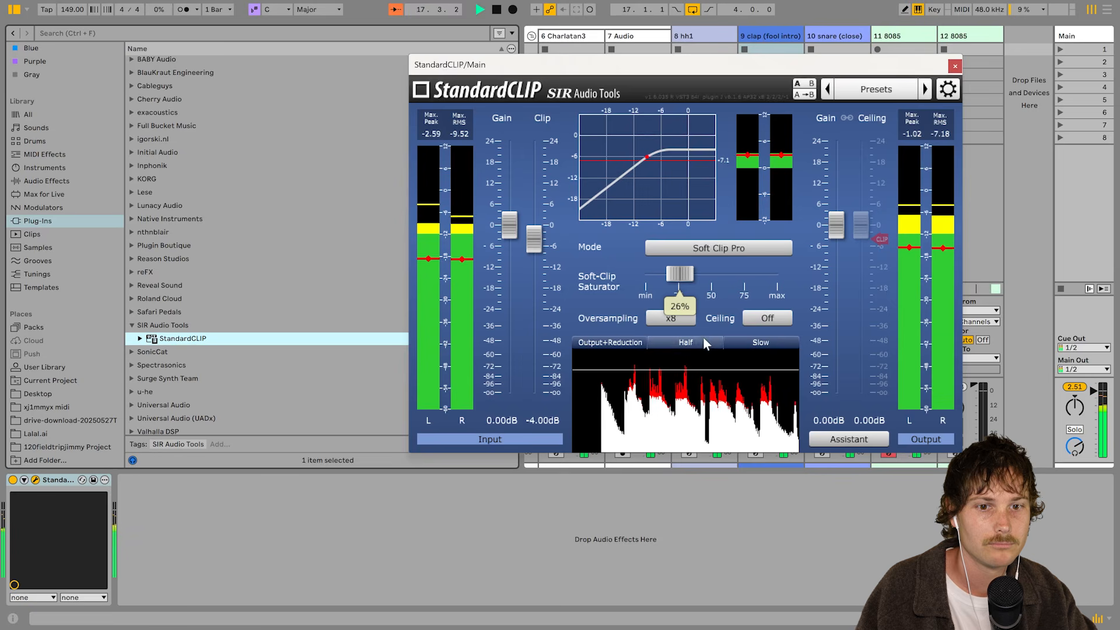
pyautogui.moveTo(540, 244); pyautogui.dragTo(541, 246)
pyautogui.moveTo(680, 274); pyautogui.dragTo(678, 273)
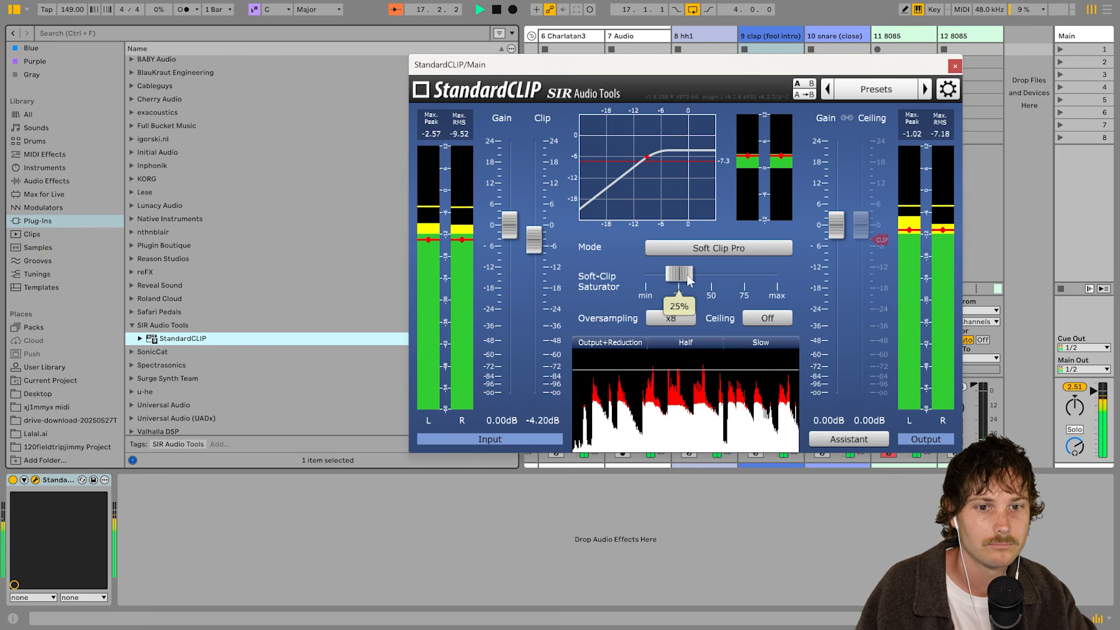
pyautogui.click(769, 319)
pyautogui.click(785, 313)
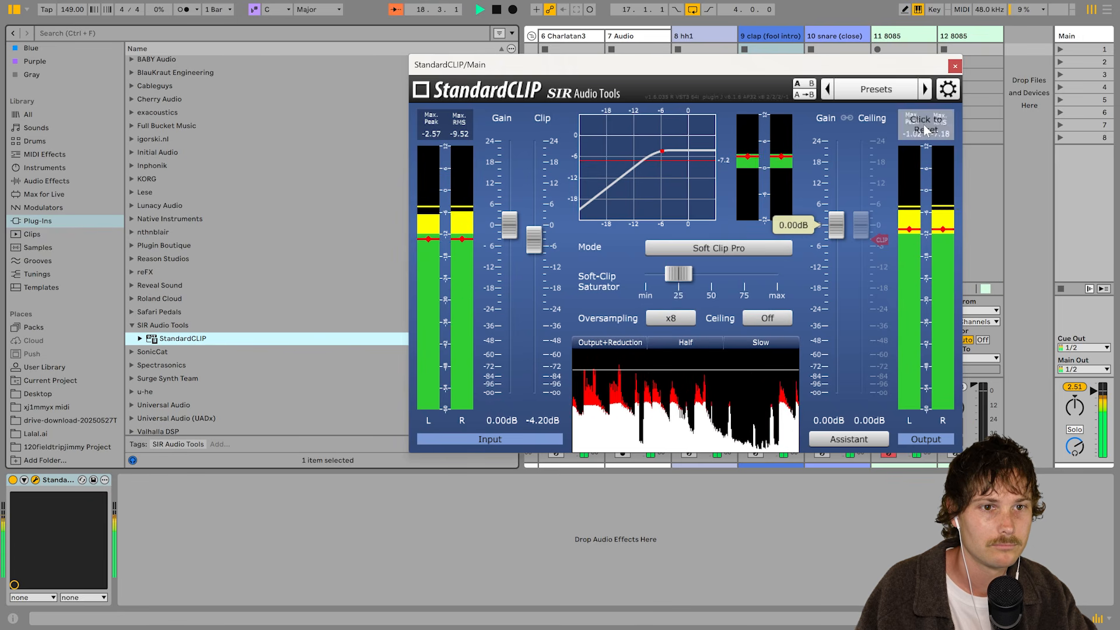
pyautogui.click(956, 70)
# In the arrangement, automate Device On for the track 11 8085 sampler so it is off during bars 19 and 23.
pyautogui.press('Tab')
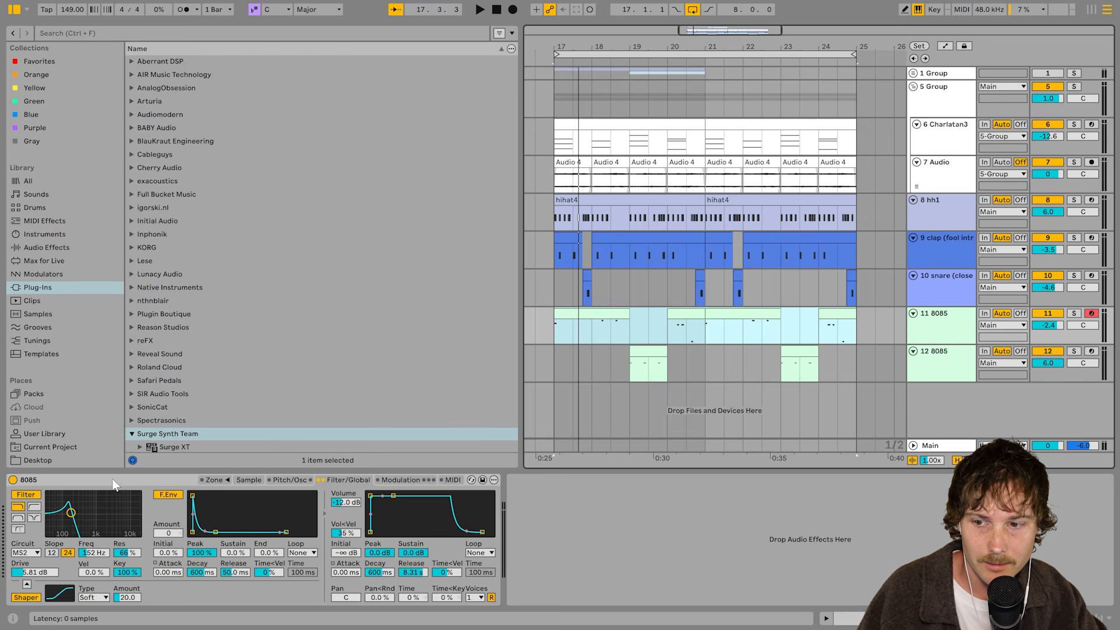
pyautogui.click(710, 503)
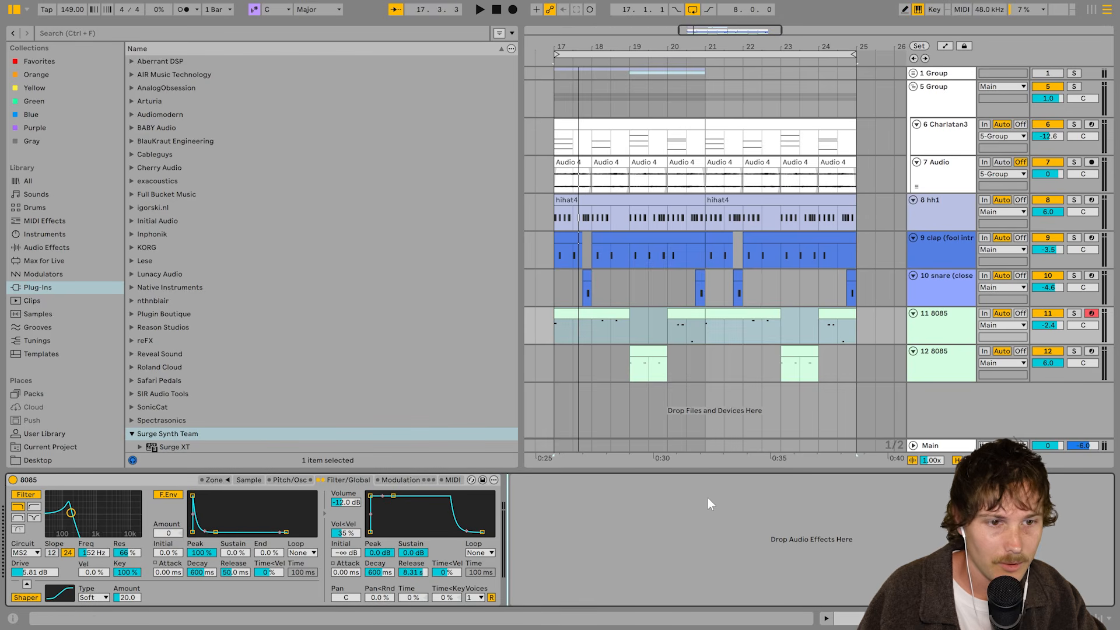
pyautogui.rightClick(14, 483)
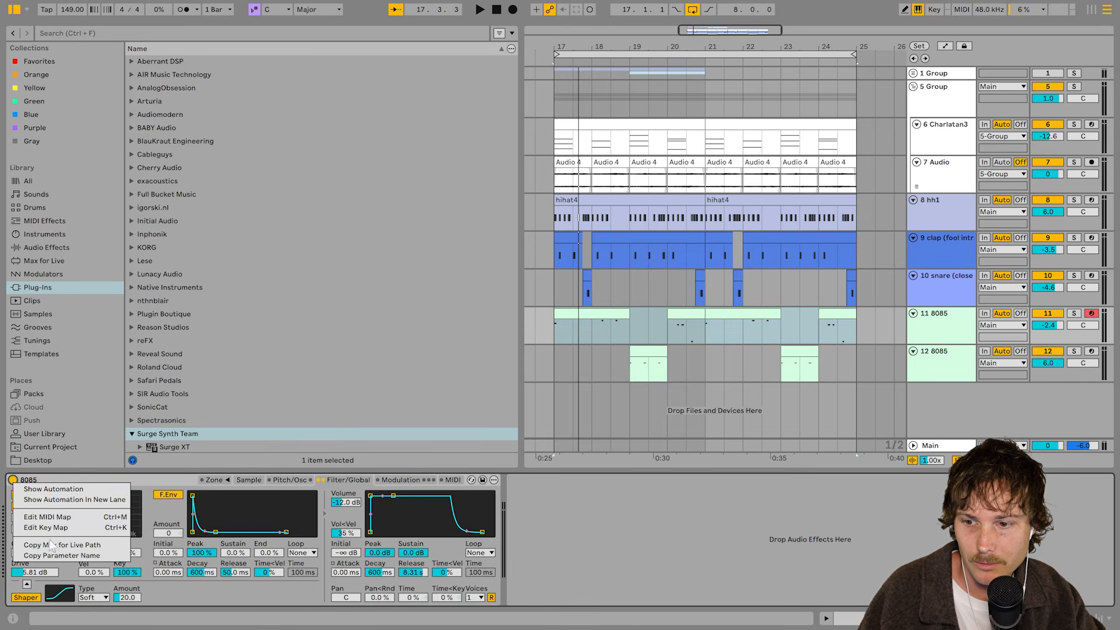
pyautogui.click(52, 489)
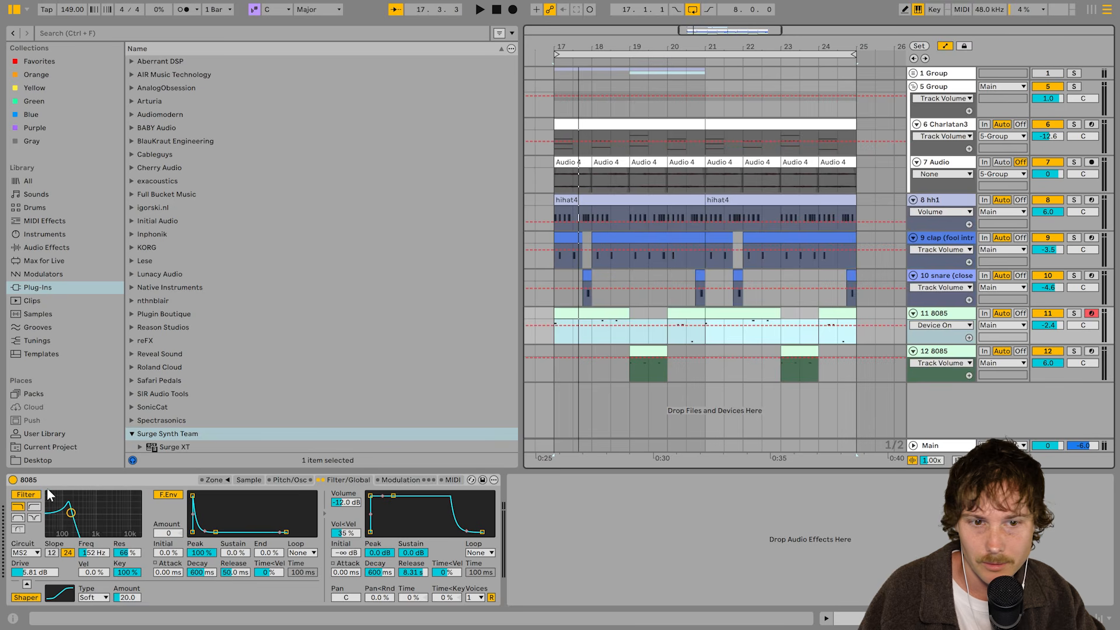
pyautogui.press('b')
pyautogui.click(654, 335)
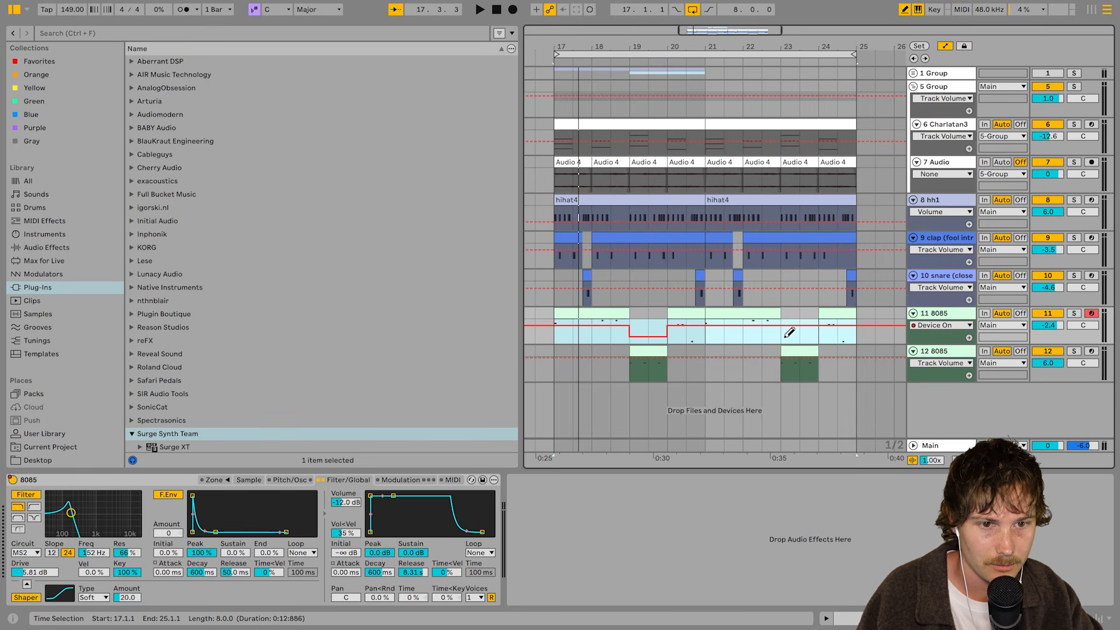
# Automate Device On for the track 12 8085 sampler so it is on only during bars 19 and 23.
pyautogui.click(652, 373)
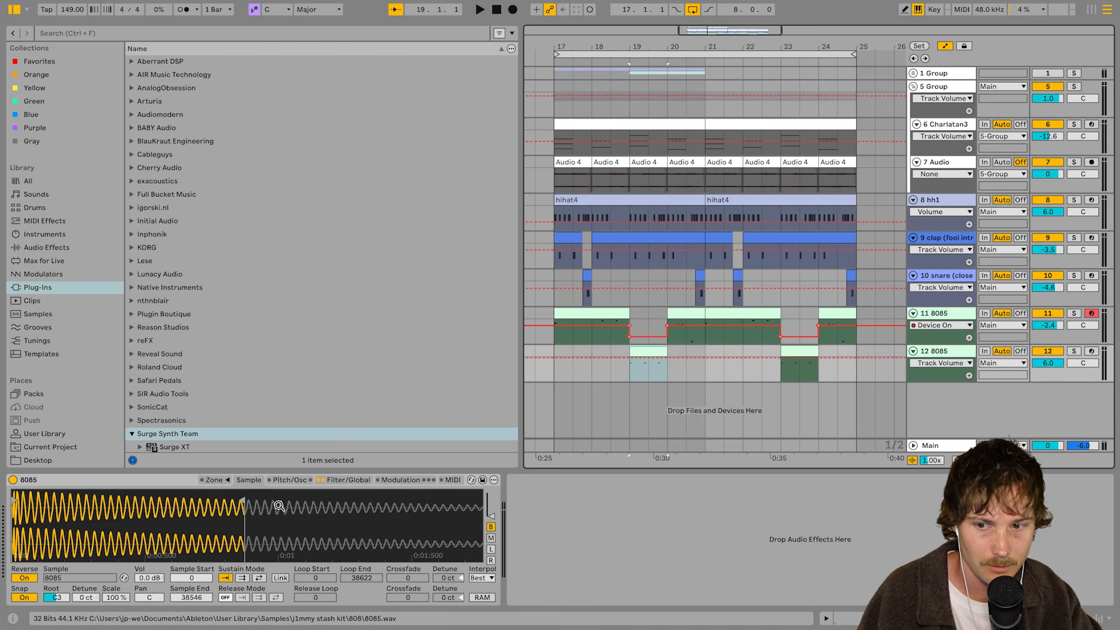
pyautogui.rightClick(13, 483)
pyautogui.click(40, 489)
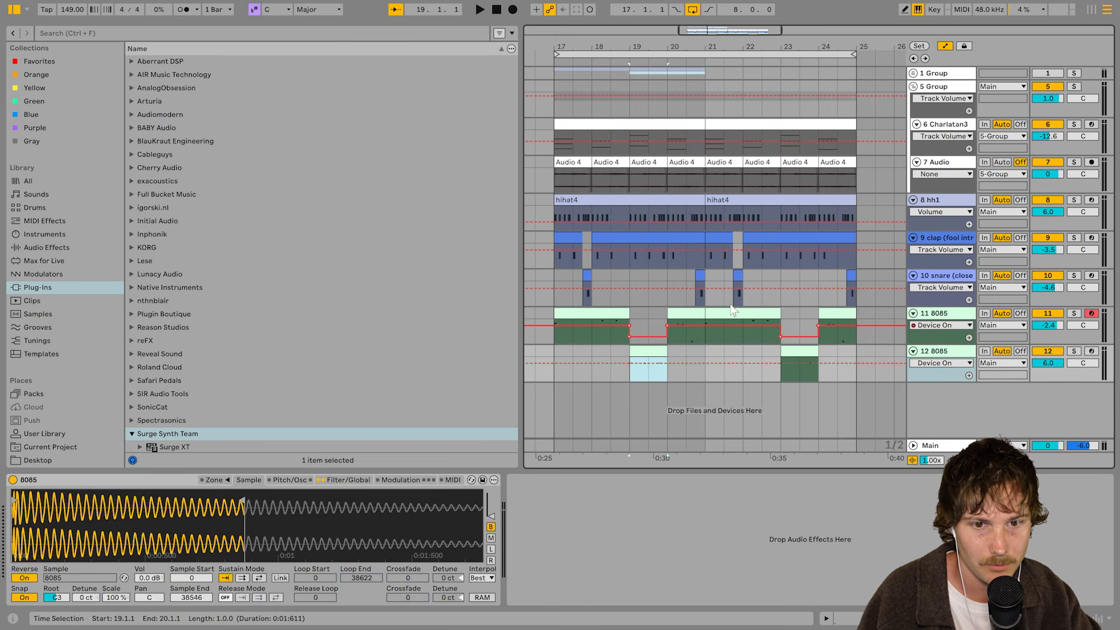
pyautogui.click(13, 480)
pyautogui.moveTo(645, 357); pyautogui.dragTo(672, 358)
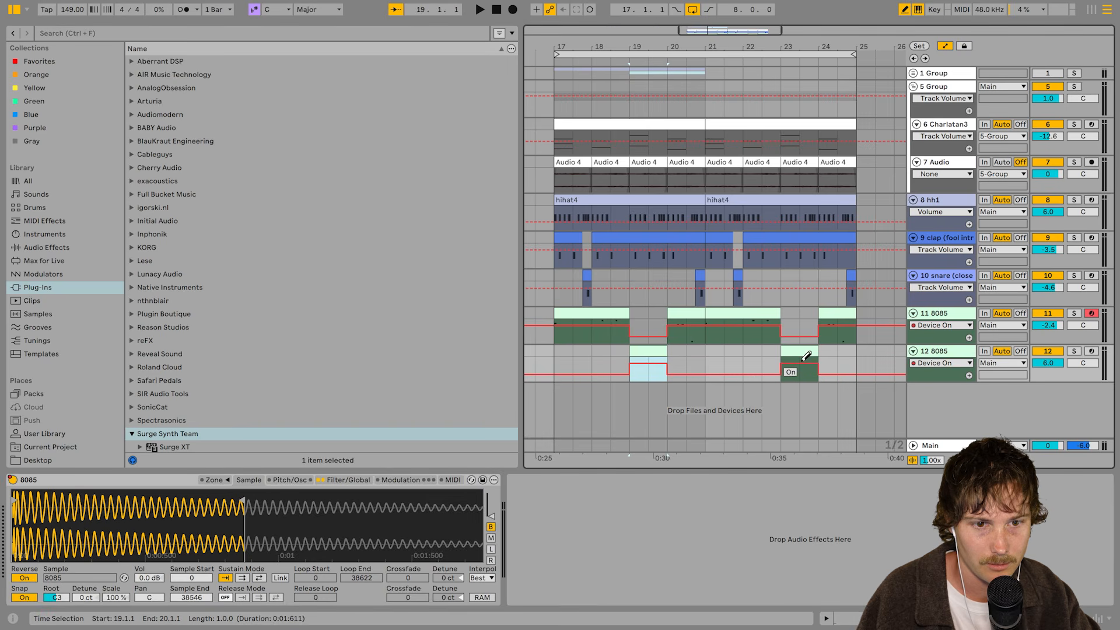
# Play the arrangement from bar 17 and hide the automation lanes.
pyautogui.click(592, 313)
pyautogui.press('space')
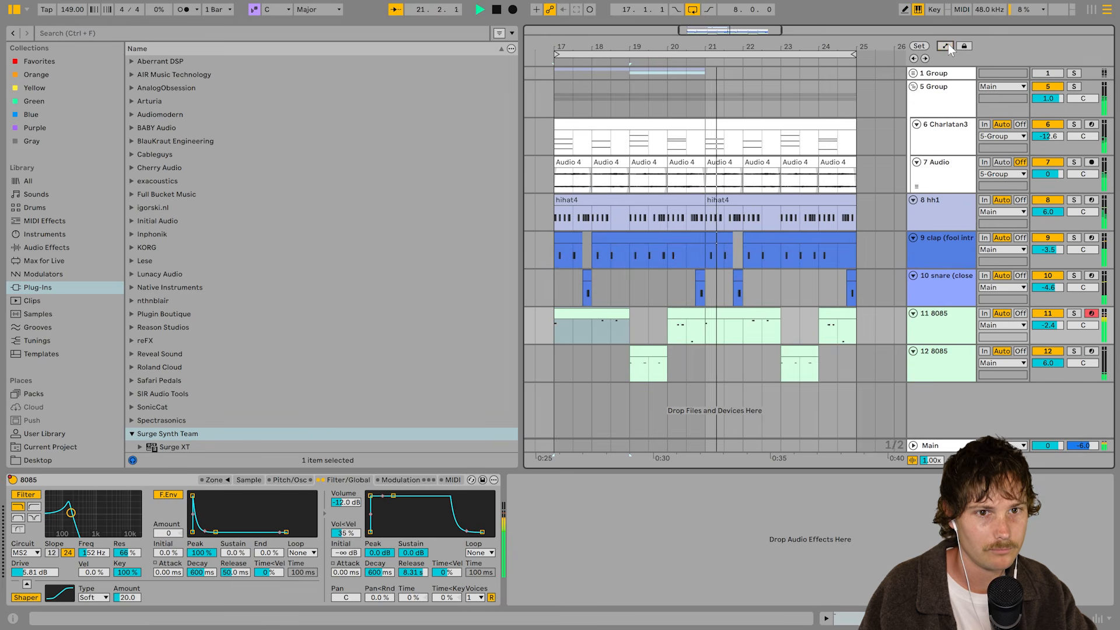
pyautogui.click(946, 46)
# Add the Hybrid Reverb preset Delayed Blurry Hall to the 5 Group track with Dry/Wet 35%, Feedback 62% and Stereo 110%.
pyautogui.click(627, 122)
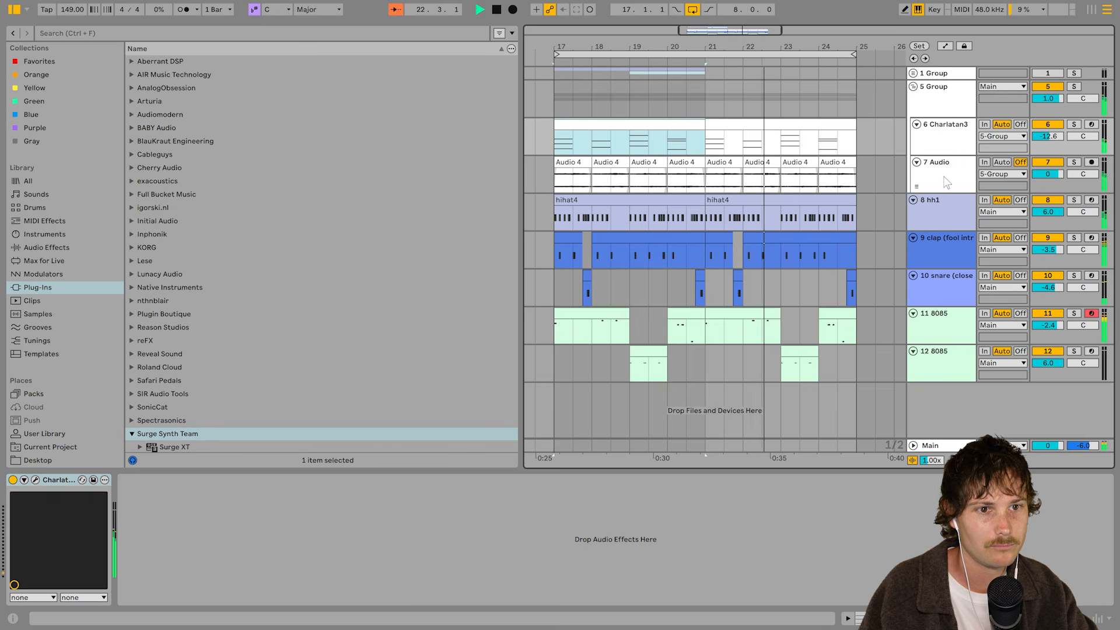
pyautogui.click(1007, 187)
pyautogui.click(946, 242)
pyautogui.press('Tab')
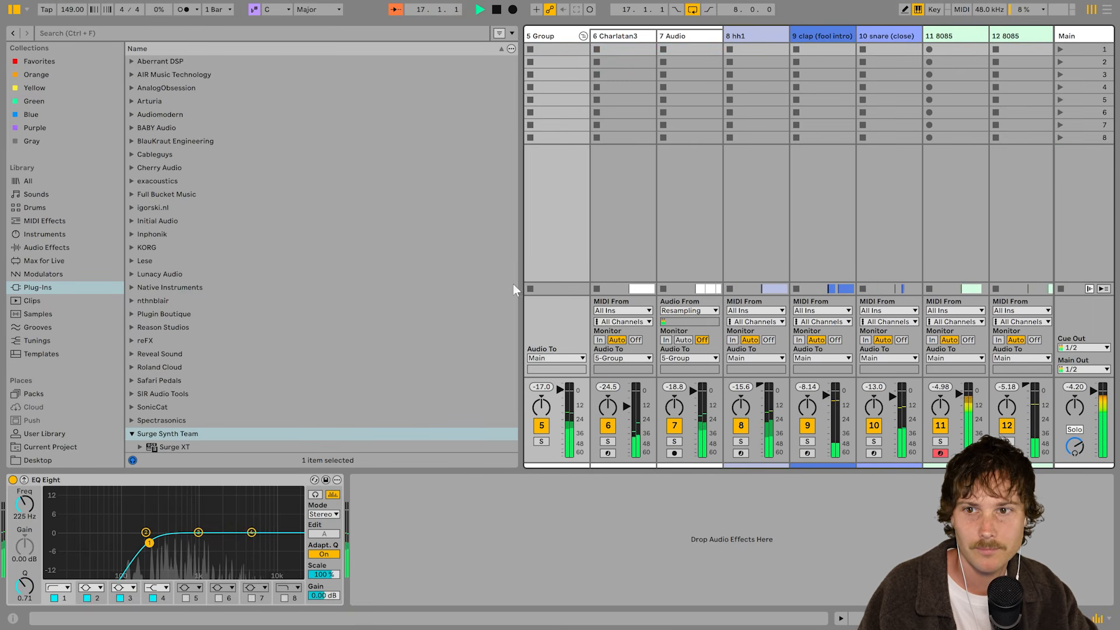
pyautogui.click(47, 248)
pyautogui.click(132, 244)
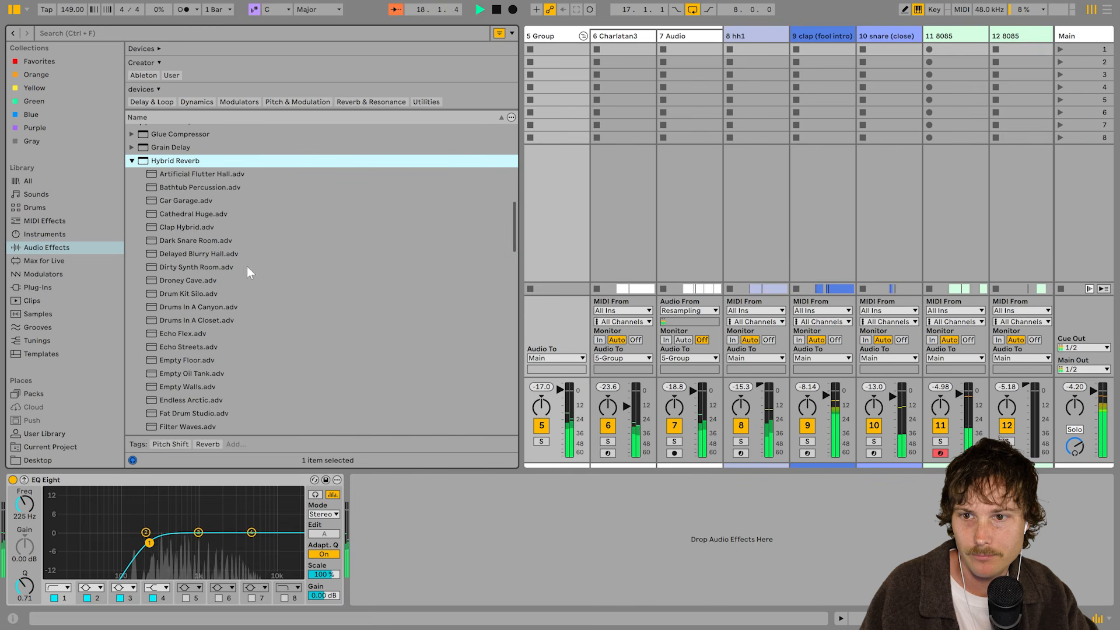
pyautogui.doubleClick(195, 255)
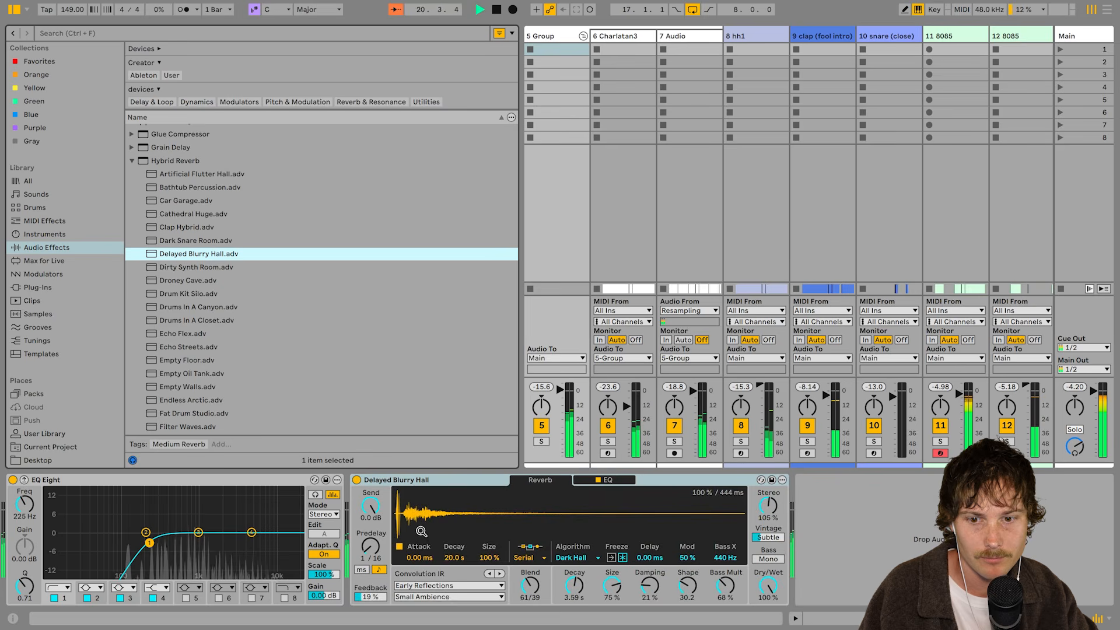
pyautogui.moveTo(773, 593); pyautogui.dragTo(772, 588)
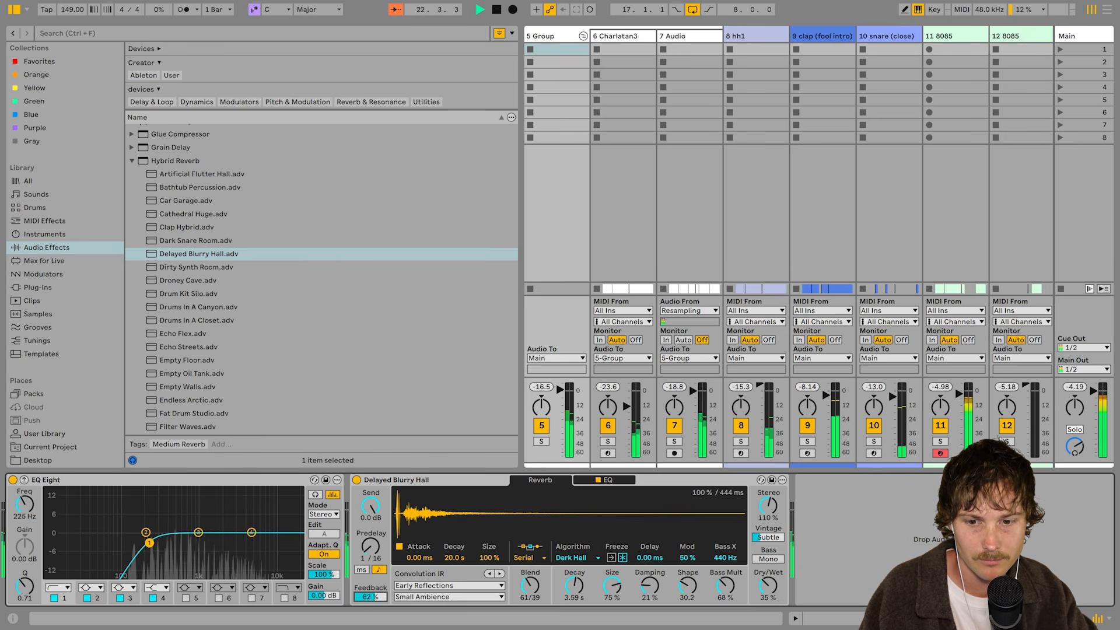
# Lower the Delayed Blurry Hall reverb's Feedback to 56%, stop playback, and check its EQ section and the Feedback help text.
pyautogui.moveTo(379, 596)
pyautogui.mouseDown()
pyautogui.moveTo(378, 621)
pyautogui.moveTo(378, 609)
pyautogui.mouseUp()
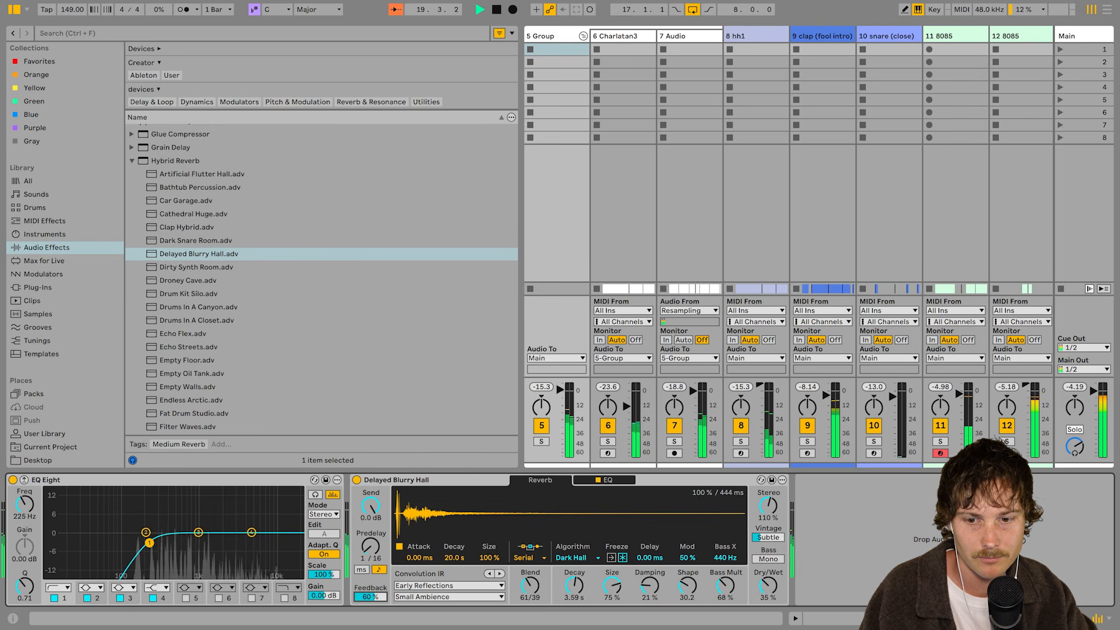
pyautogui.press('space')
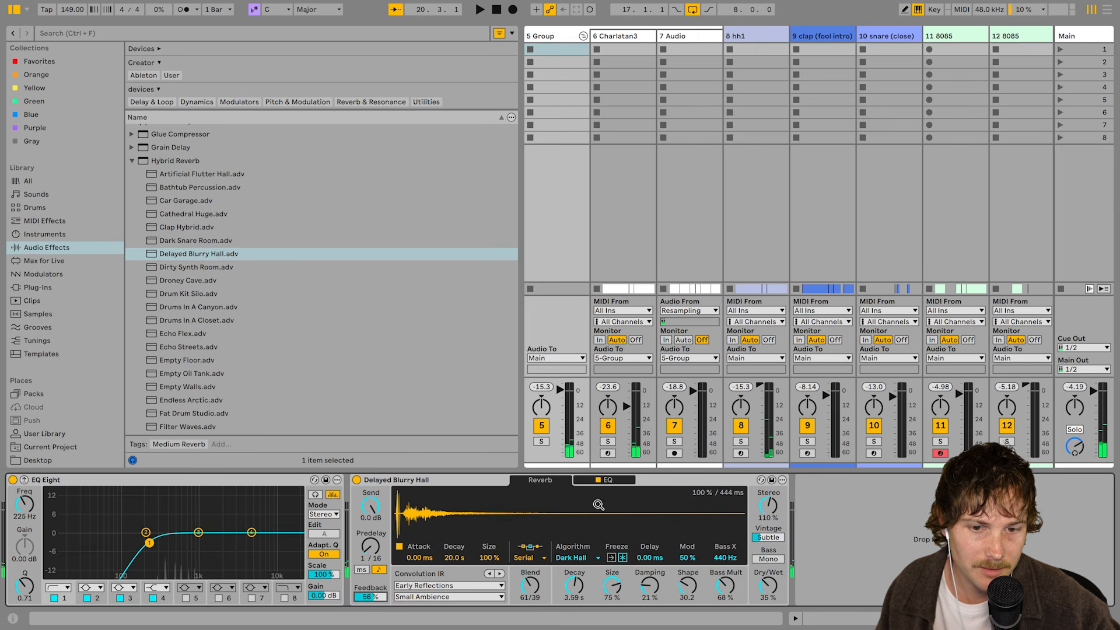
pyautogui.click(613, 479)
pyautogui.click(549, 479)
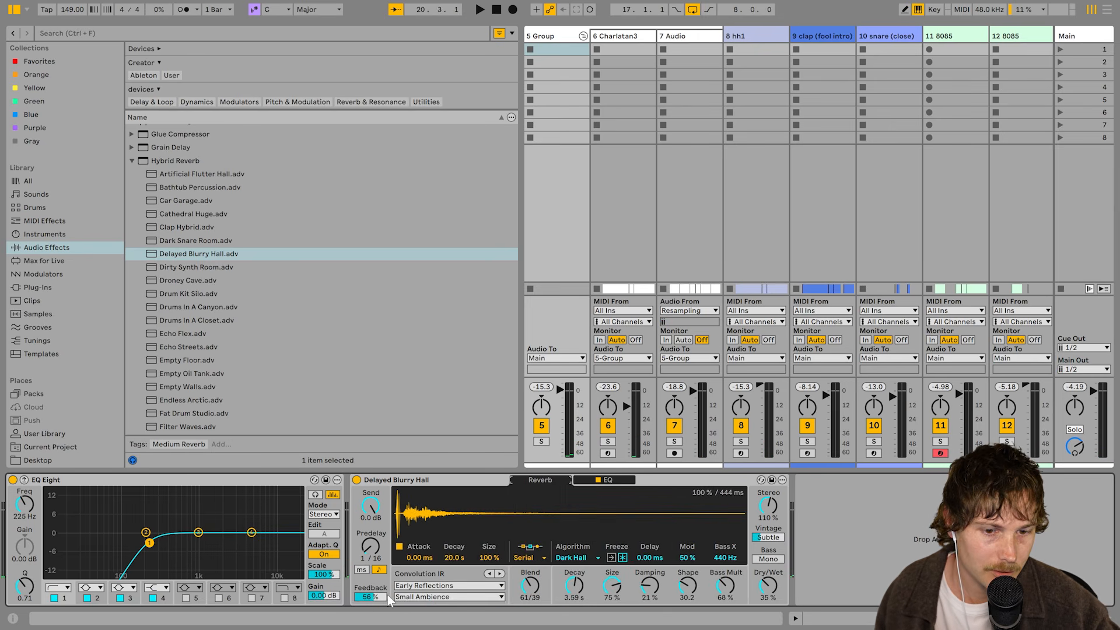
pyautogui.hotkey('shift', '?')
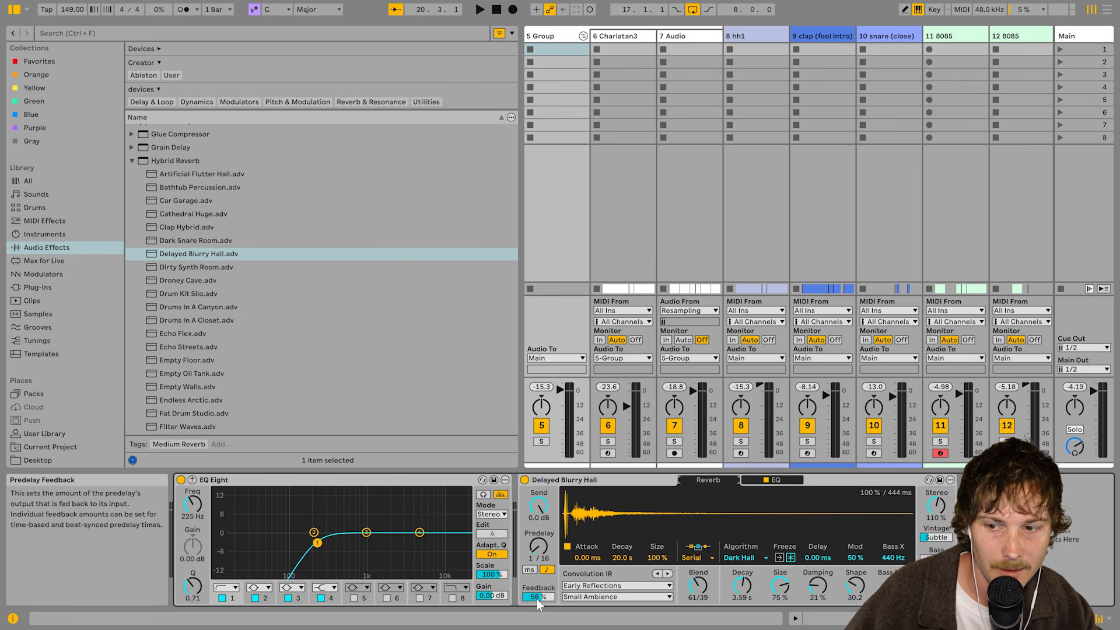
pyautogui.hotkey('shift', '?')
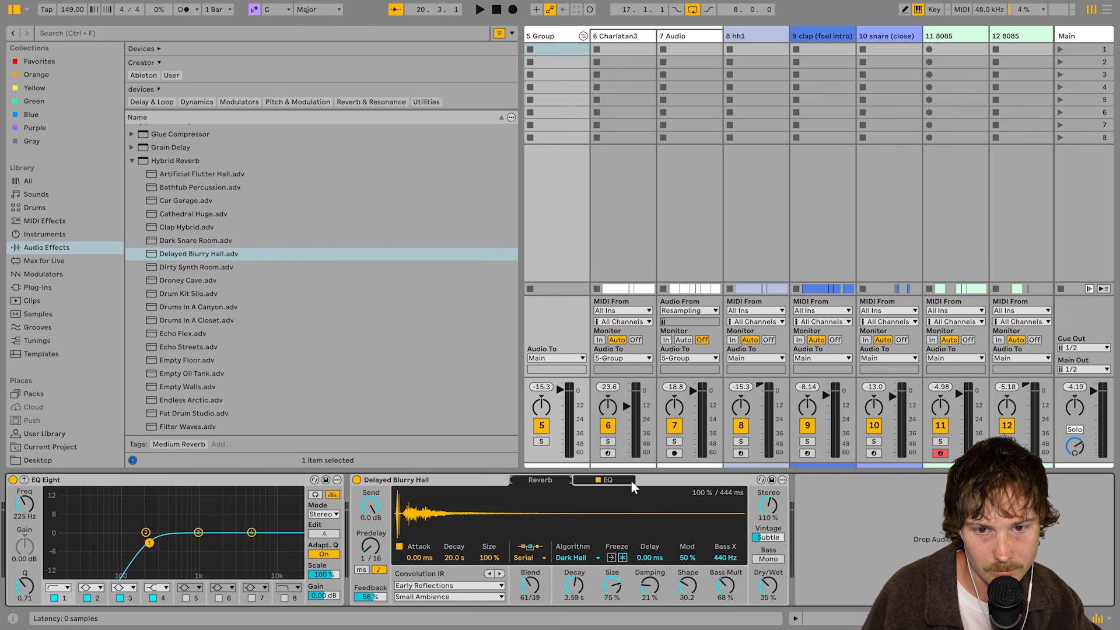
# Play the arrangement with the 5 Group track soloed and audition the reverb's Feedback at 95% and 0%.
pyautogui.press('space')
pyautogui.moveTo(373, 598)
pyautogui.mouseDown()
pyautogui.moveTo(372, 574)
pyautogui.moveTo(376, 589)
pyautogui.mouseUp()
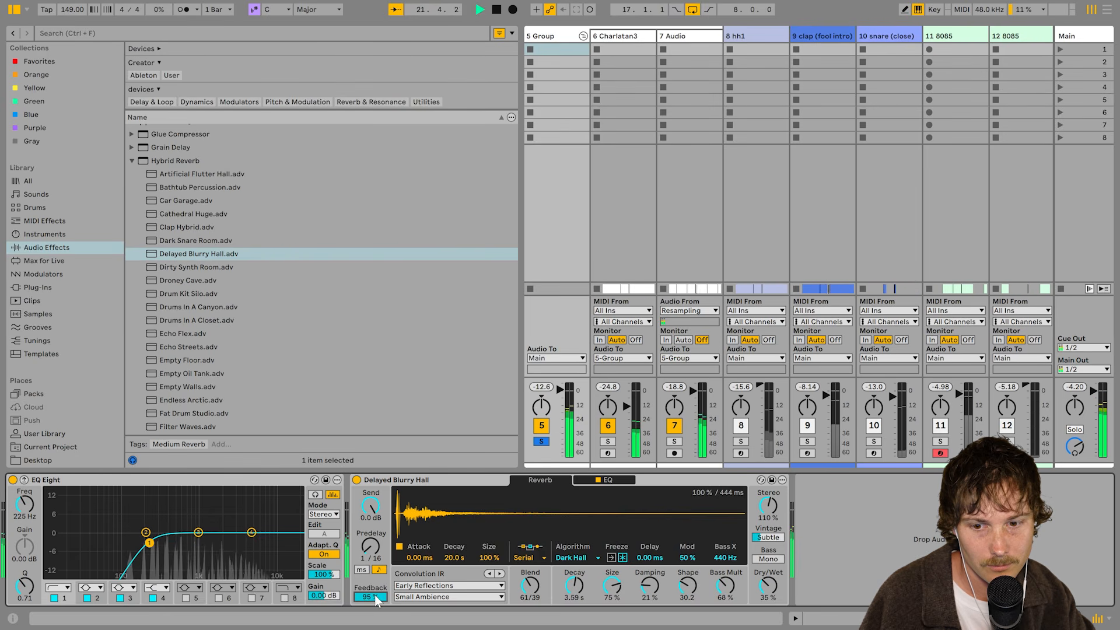
pyautogui.press('Delete')
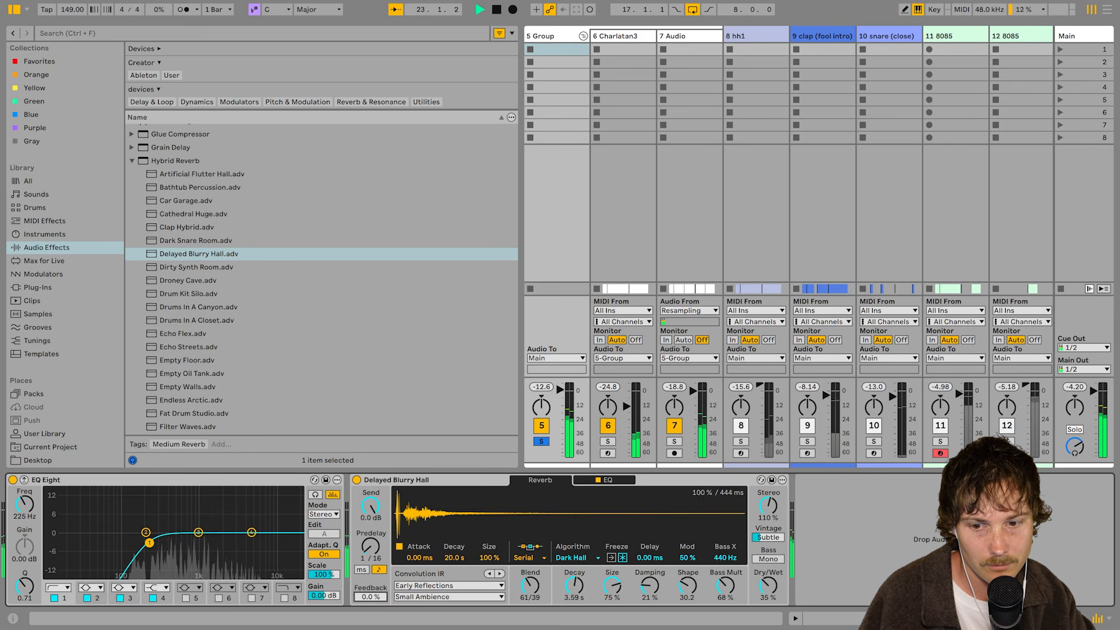
pyautogui.press('space')
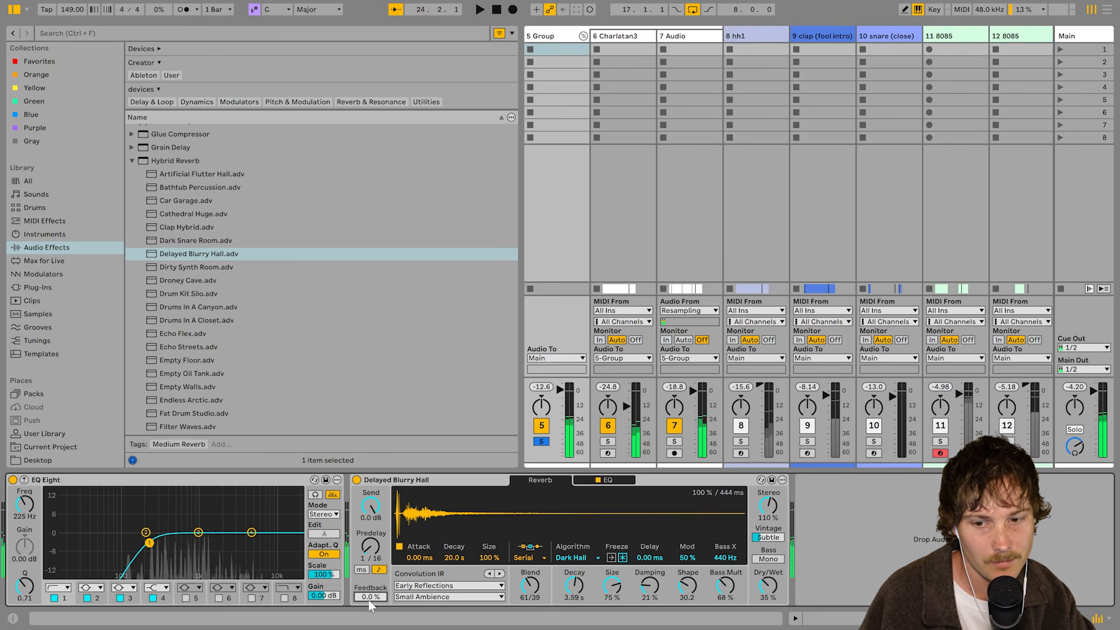
# Set the reverb's Feedback to 59% and unsolo the 5 Group track to play the full mix.
pyautogui.press('space')
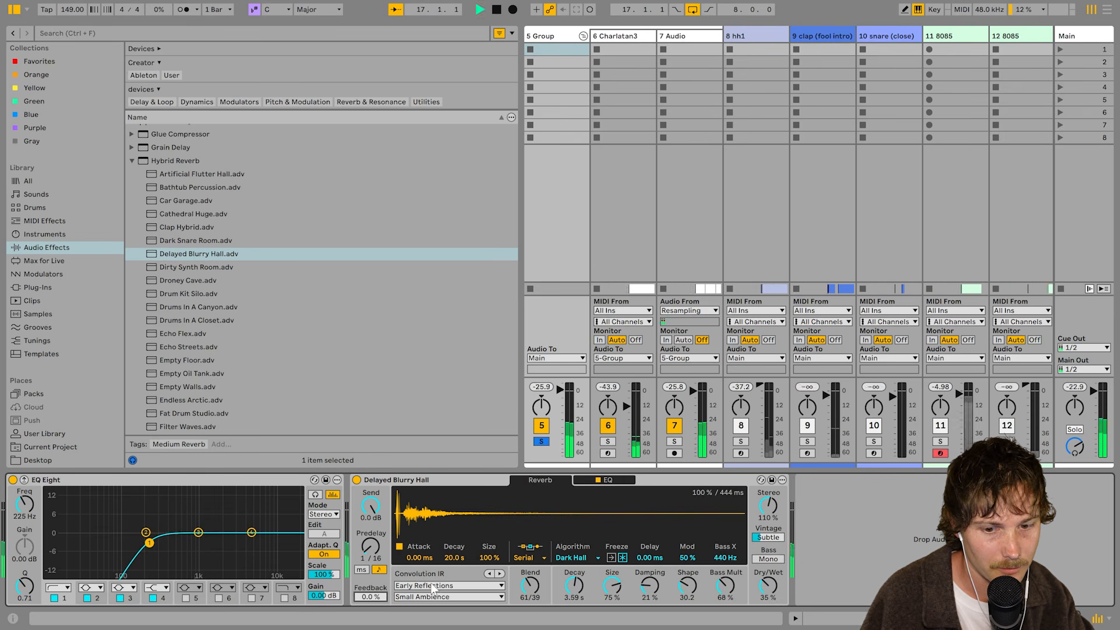
pyautogui.moveTo(377, 599); pyautogui.dragTo(377, 564)
pyautogui.press('space')
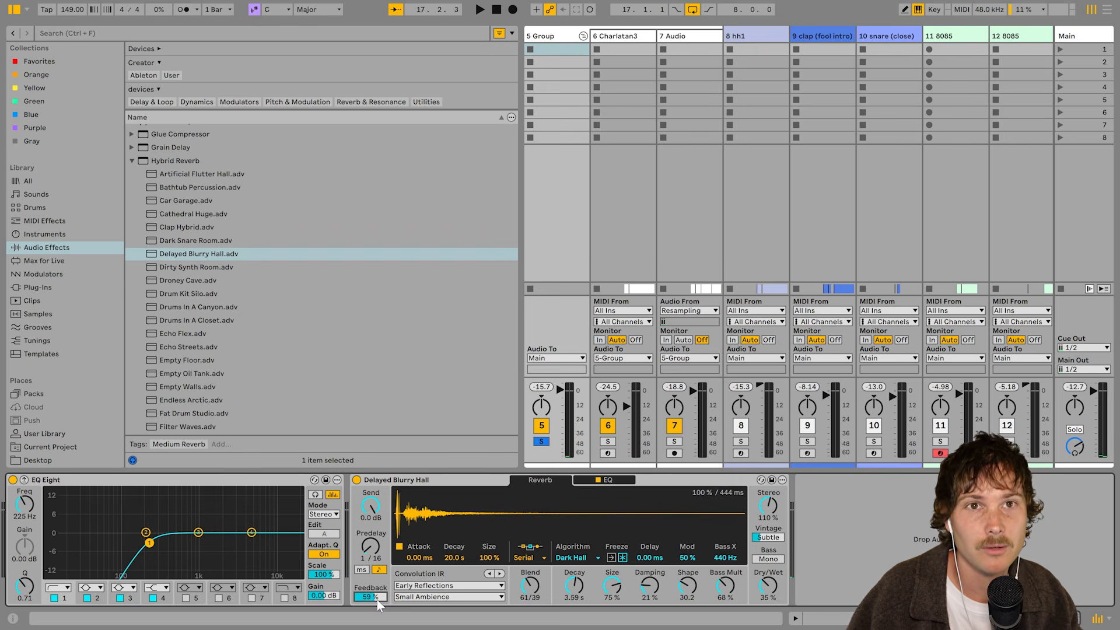
pyautogui.click(542, 442)
pyautogui.press('space')
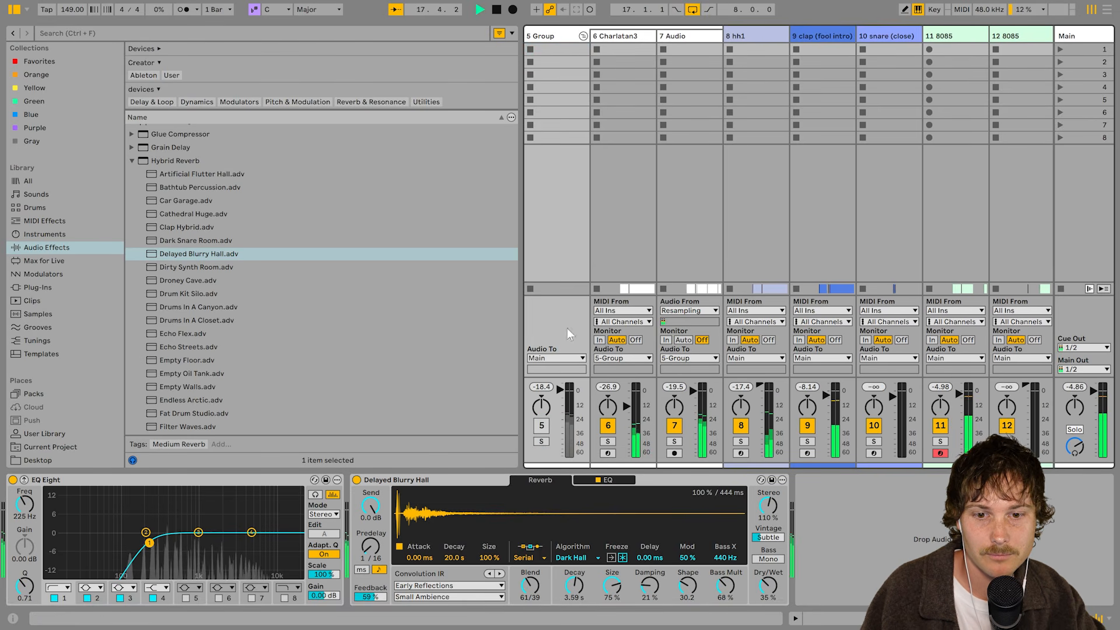
# Show the arrangement, select the Main track and look through the plug-in vendors in the browser.
pyautogui.press('Tab')
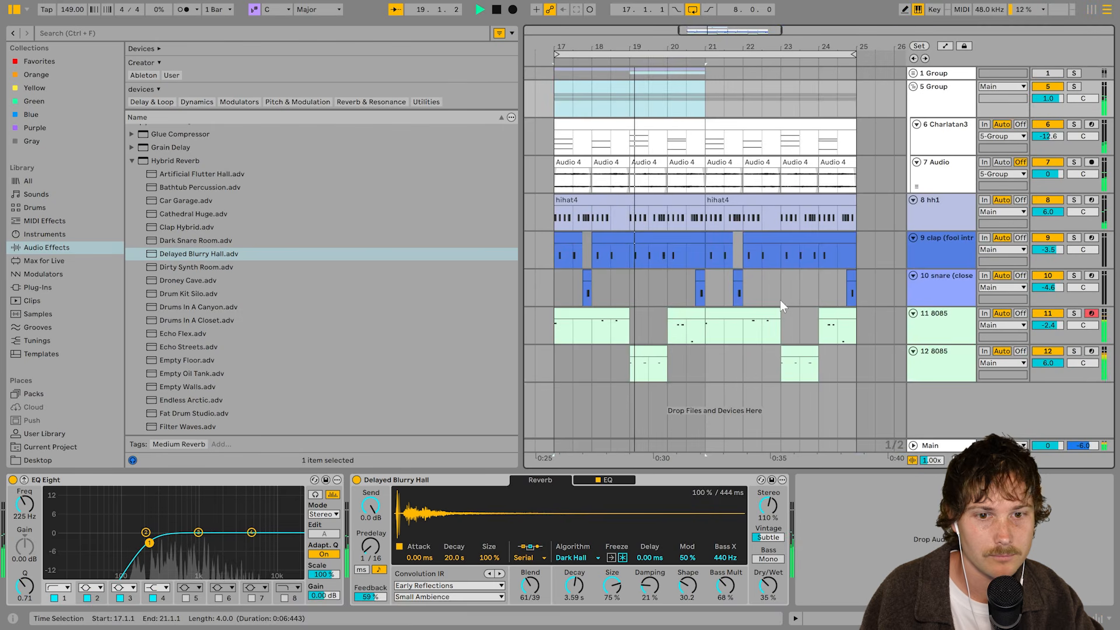
pyautogui.scroll(-1, 727, 303)
pyautogui.click(931, 446)
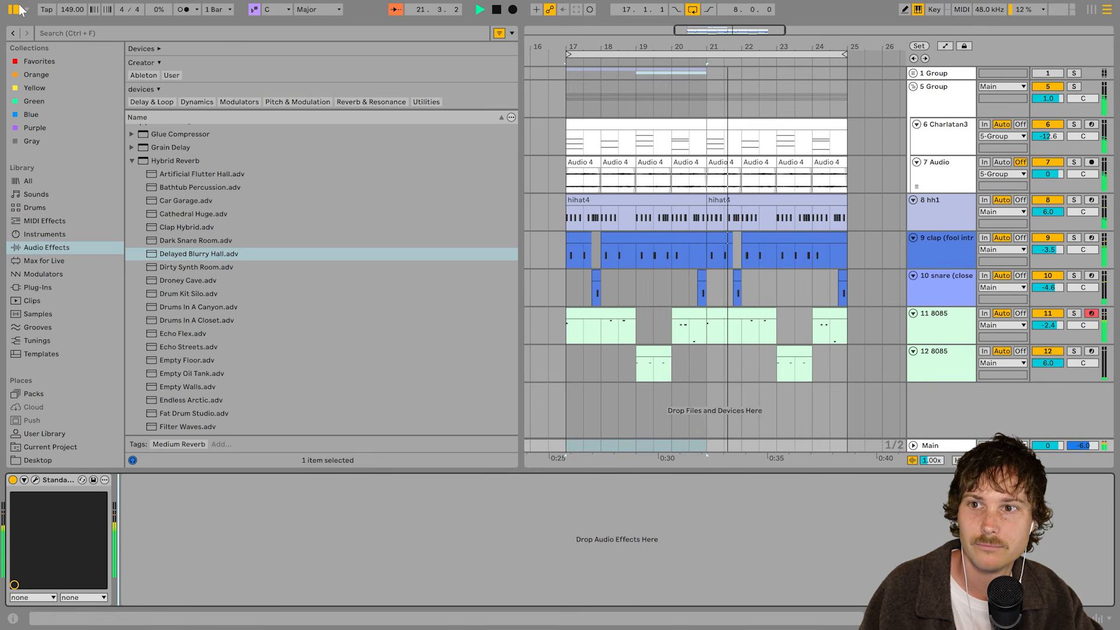
pyautogui.scroll(-3, 57, 299)
pyautogui.click(38, 221)
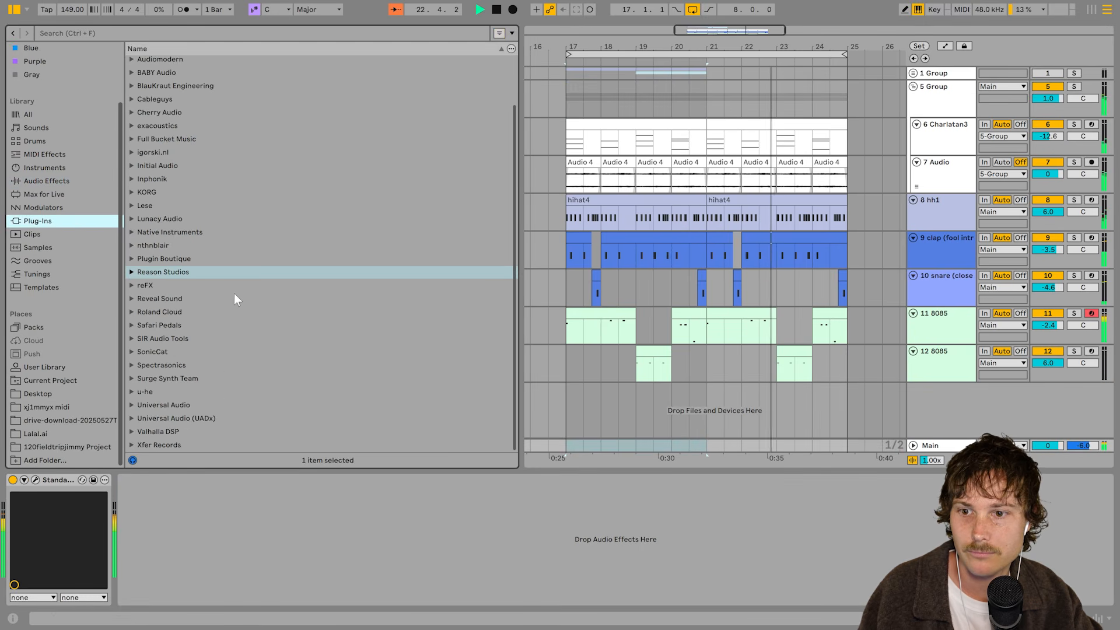
pyautogui.scroll(3, 233, 296)
pyautogui.click(947, 452)
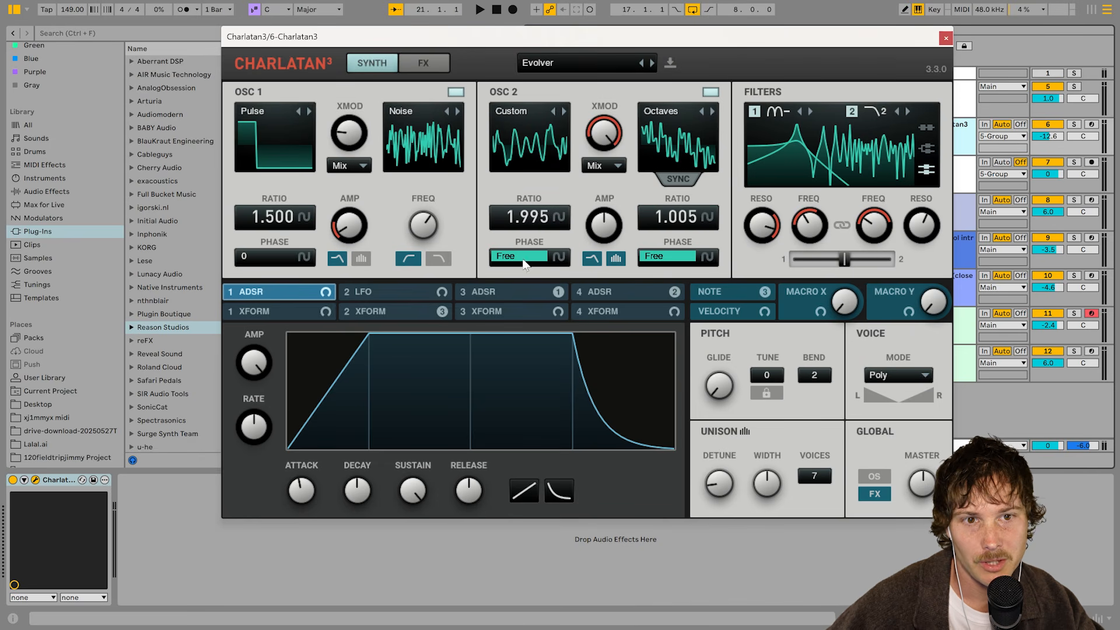
# Review the Evolver preset in the track 6 Charlatan3 synth window and close the window.
pyautogui.click(576, 64)
pyautogui.click(928, 70)
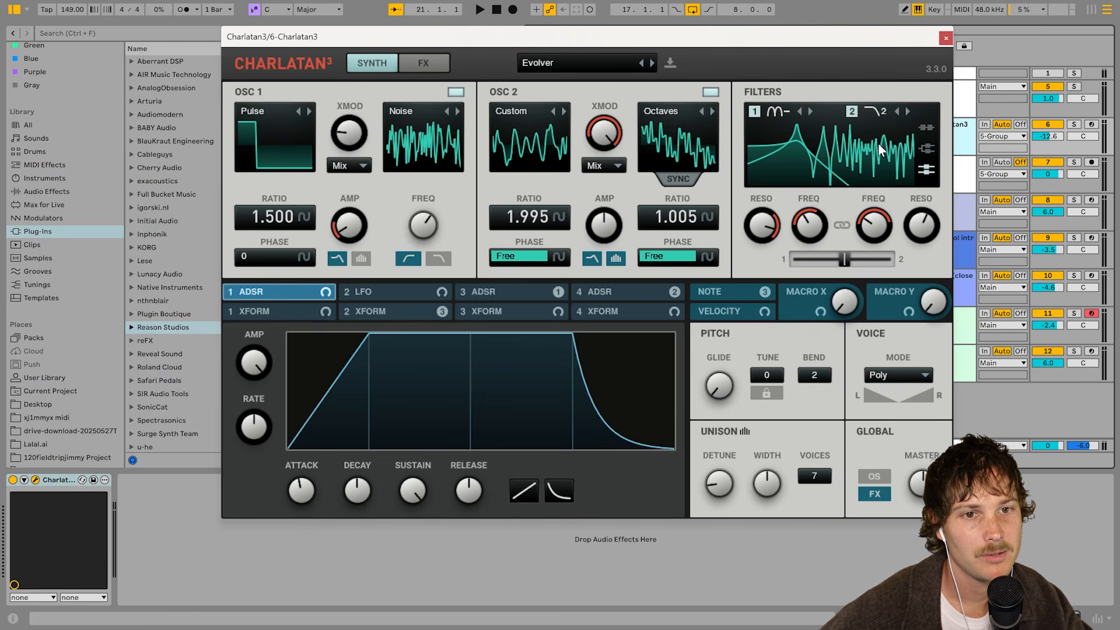
pyautogui.click(944, 39)
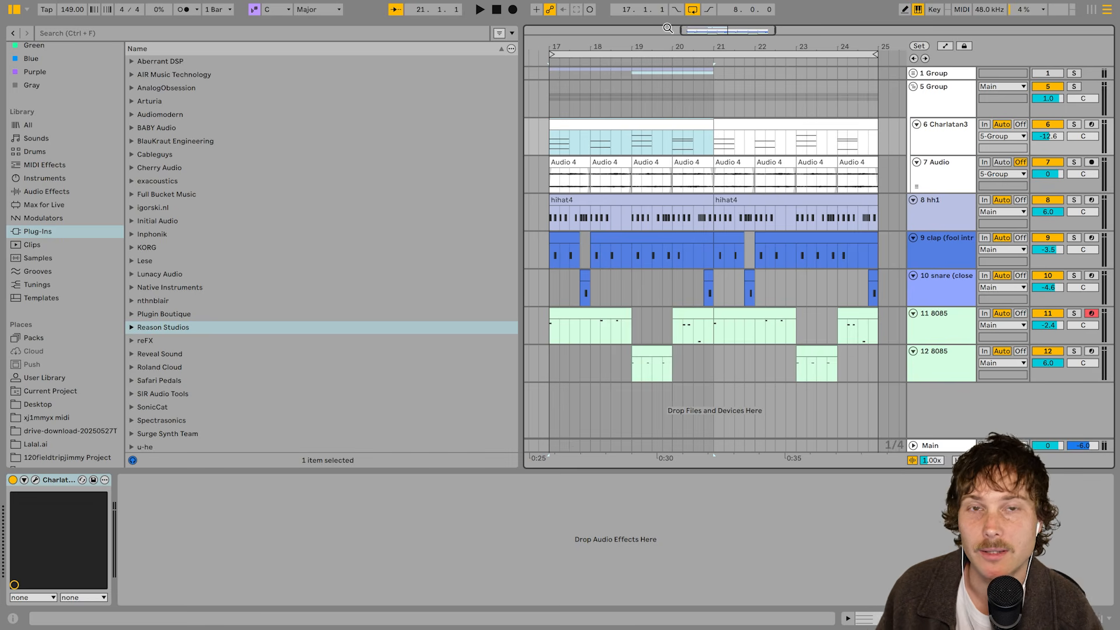